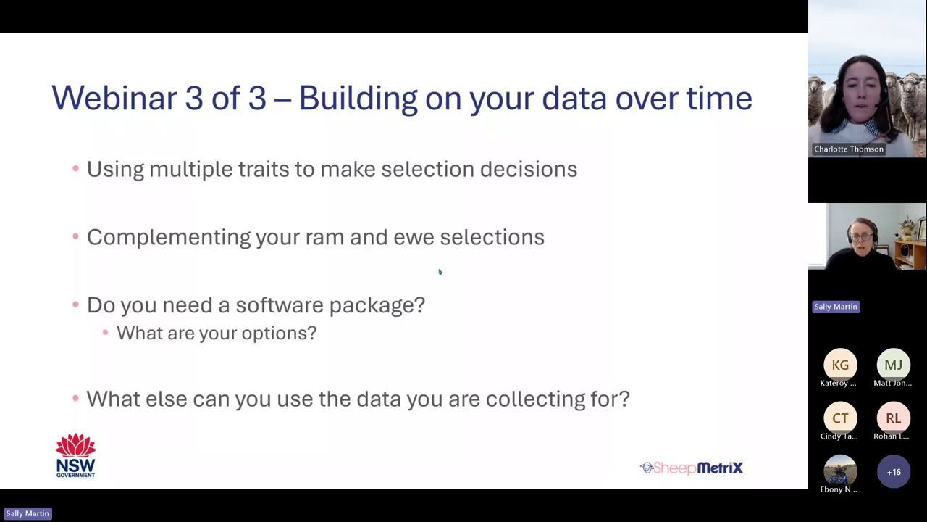
End the slide show and switch to the Excel workbook "2022 Drop Harden Boorowa Block Ewes_Collated RAMPOWER".
{"action": "key", "text": "Right"}
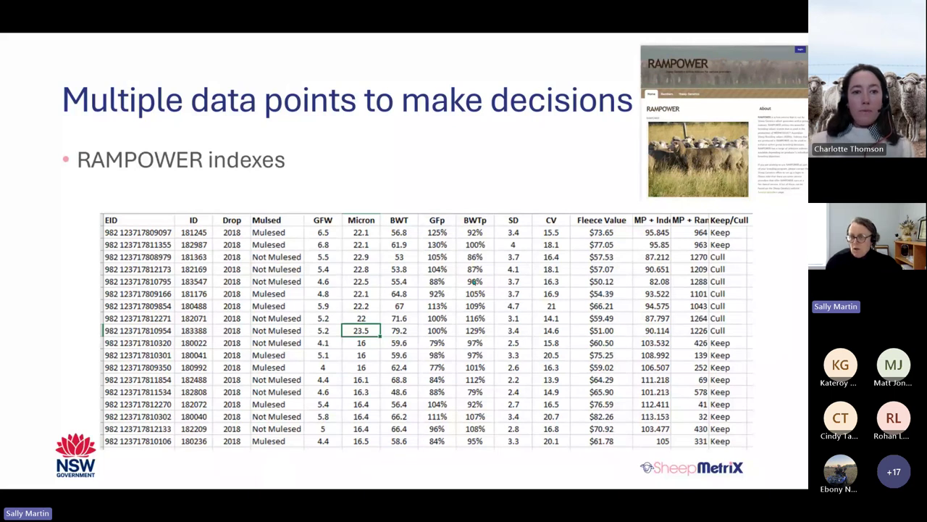
{"action": "right_click", "coordinate": [471, 311]}
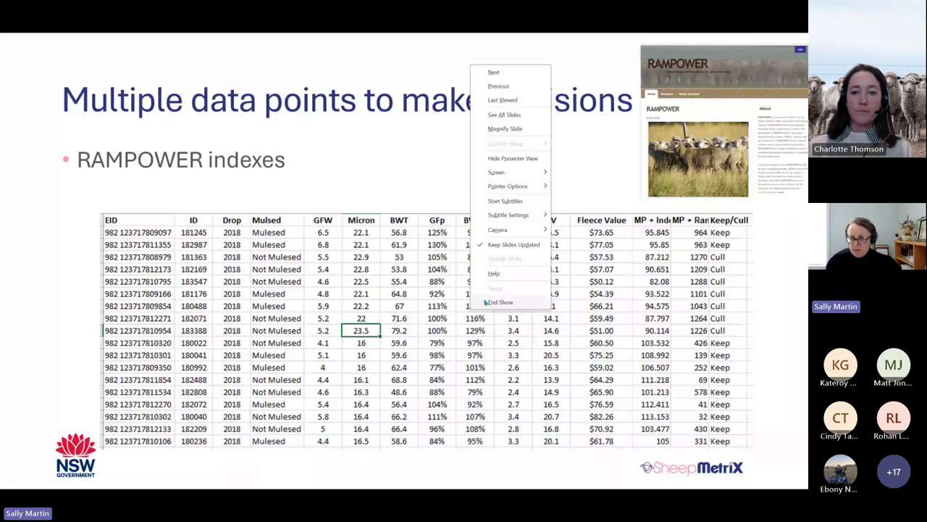
{"action": "left_click", "coordinate": [486, 302]}
{"action": "mouse_move", "coordinate": [416, 476]}
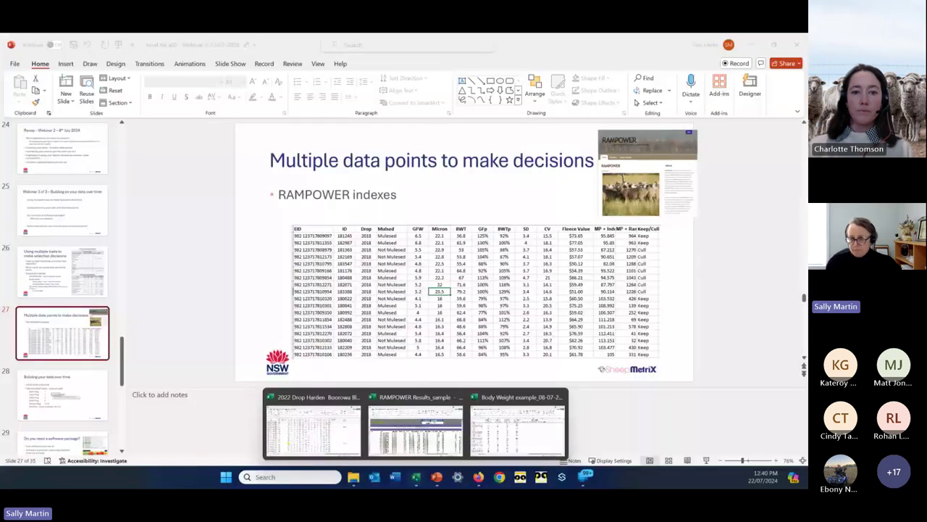
{"action": "left_click", "coordinate": [301, 440]}
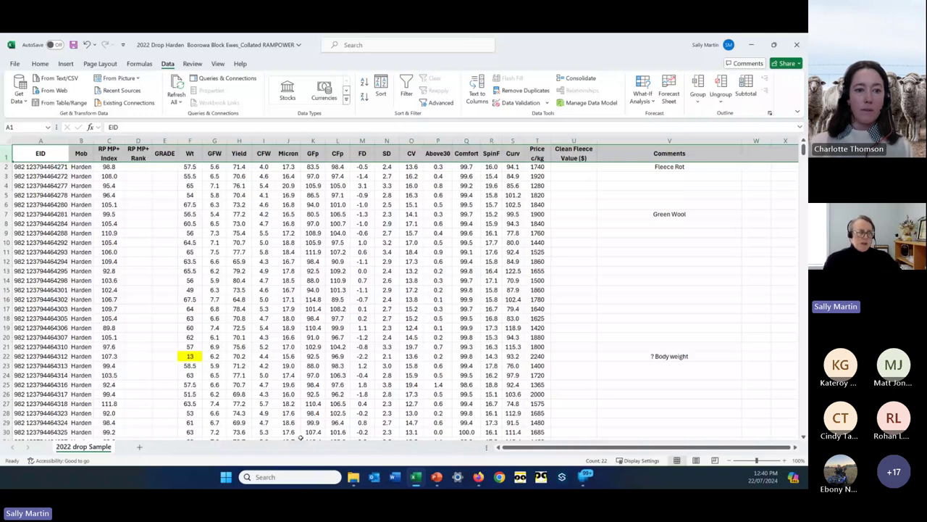
Enlarge the worksheet view to 140% and select the first animal's EID below the headers.
{"action": "left_click", "coordinate": [313, 289]}
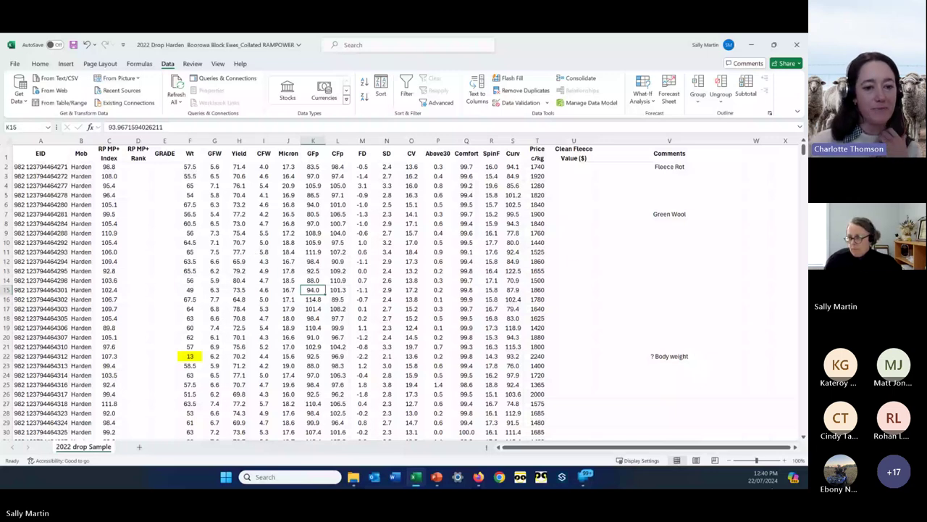
{"action": "left_click", "coordinate": [785, 460]}
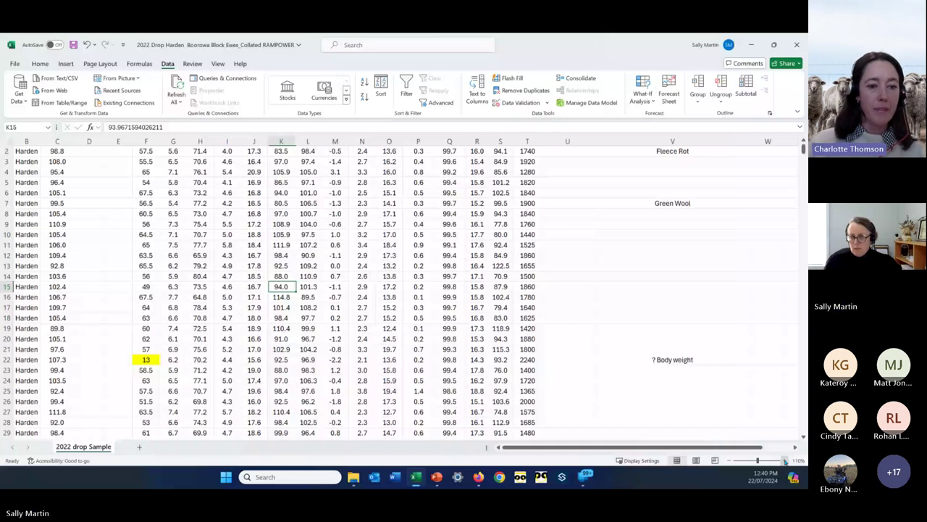
{"action": "left_click", "coordinate": [784, 461]}
{"action": "left_click", "coordinate": [785, 461]}
{"action": "left_click", "coordinate": [784, 461]}
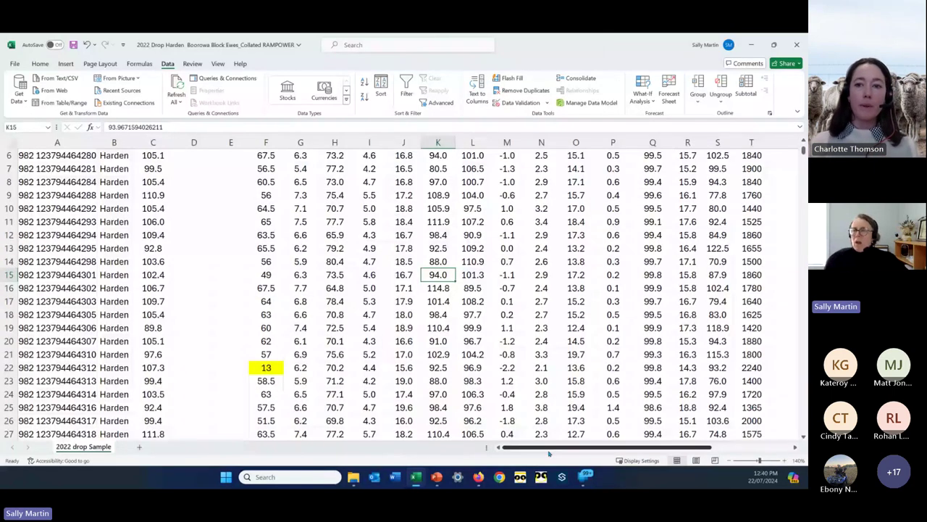
{"action": "scroll", "coordinate": [438, 348], "scroll_direction": "up", "scroll_amount": 2}
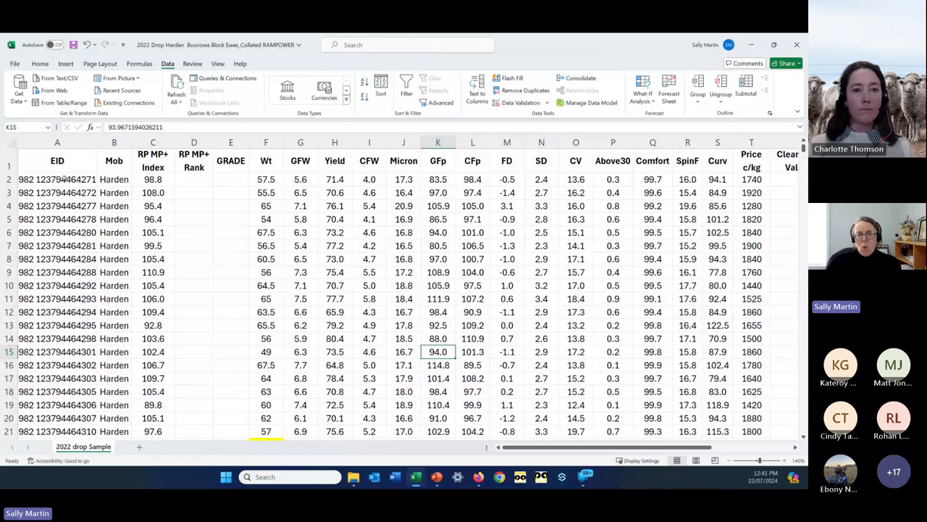
{"action": "left_click", "coordinate": [36, 179]}
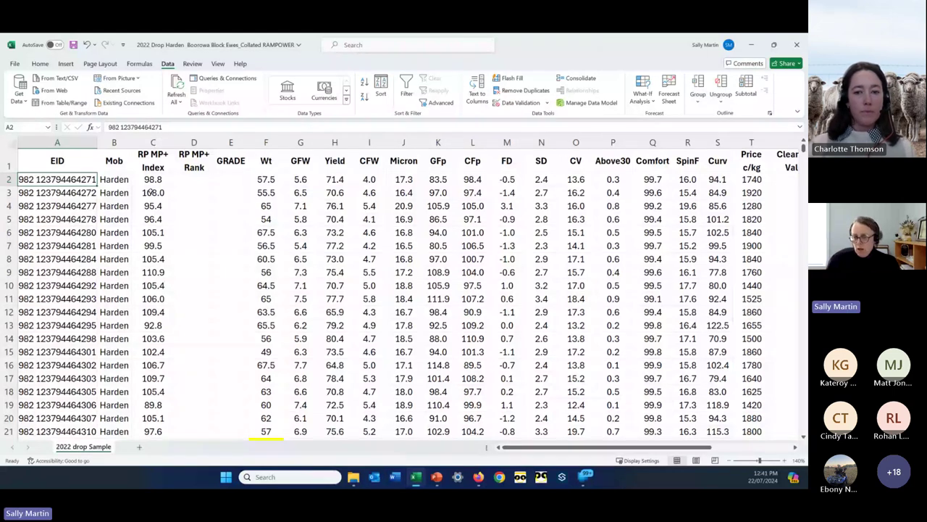
Examine the Tag and Index Value 3 columns in the RAMPOWER Results_sample workbook.
{"action": "mouse_move", "coordinate": [416, 475]}
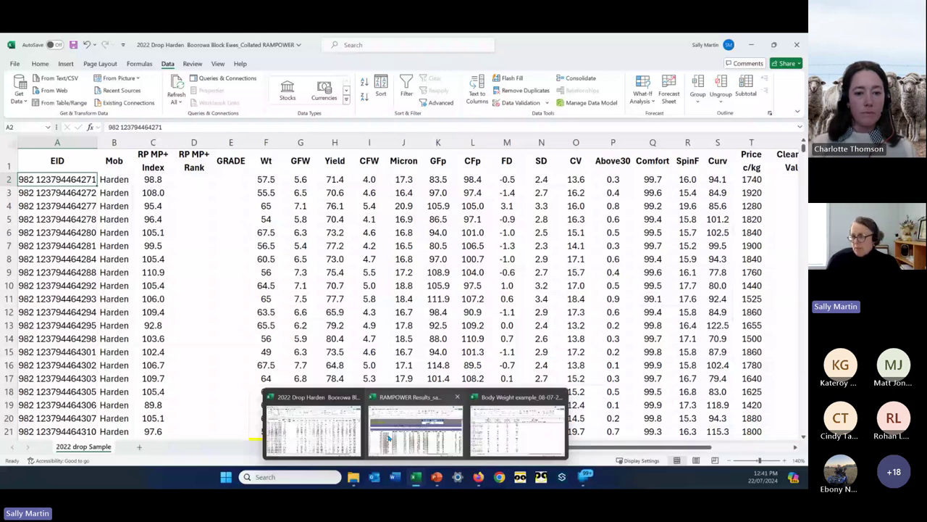
{"action": "left_click", "coordinate": [389, 438]}
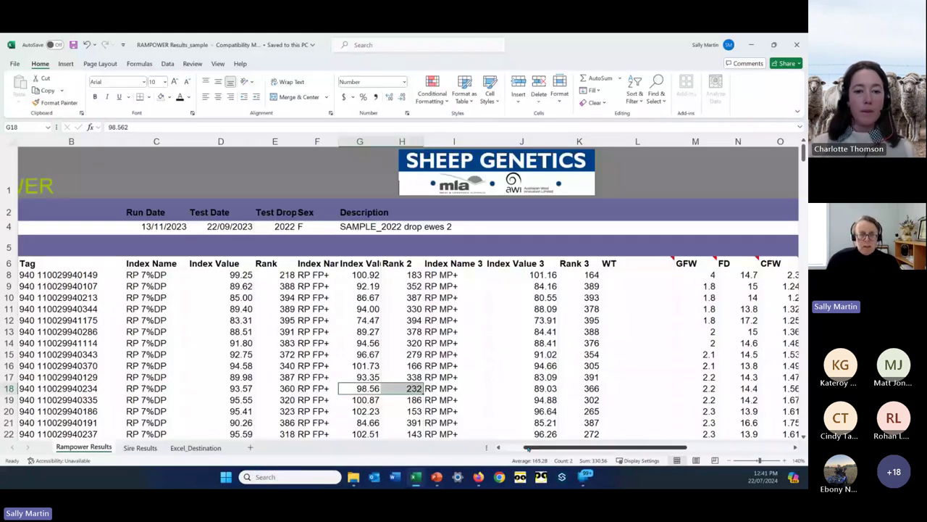
{"action": "left_click_drag", "start_coordinate": [529, 449], "coordinate": [505, 449]}
{"action": "left_click", "coordinate": [161, 276]}
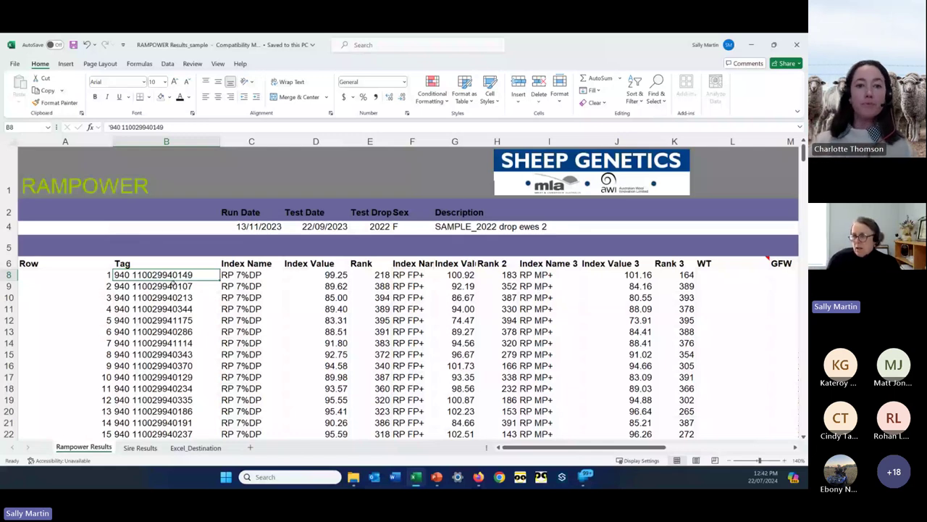
{"action": "left_click", "coordinate": [638, 274]}
{"action": "left_click", "coordinate": [638, 142]}
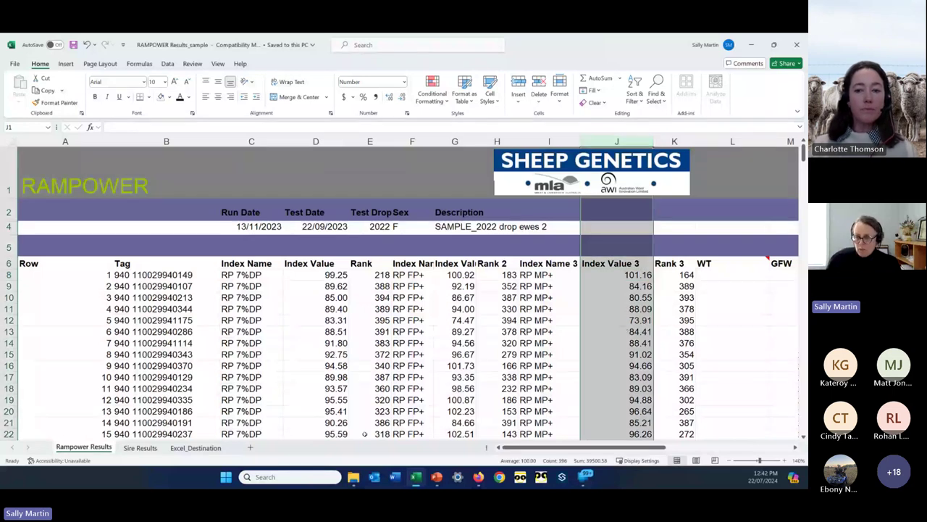
Return to the 2022 Drop Harden workbook and add filters to the whole header row.
{"action": "mouse_move", "coordinate": [416, 476]}
{"action": "left_click", "coordinate": [311, 429]}
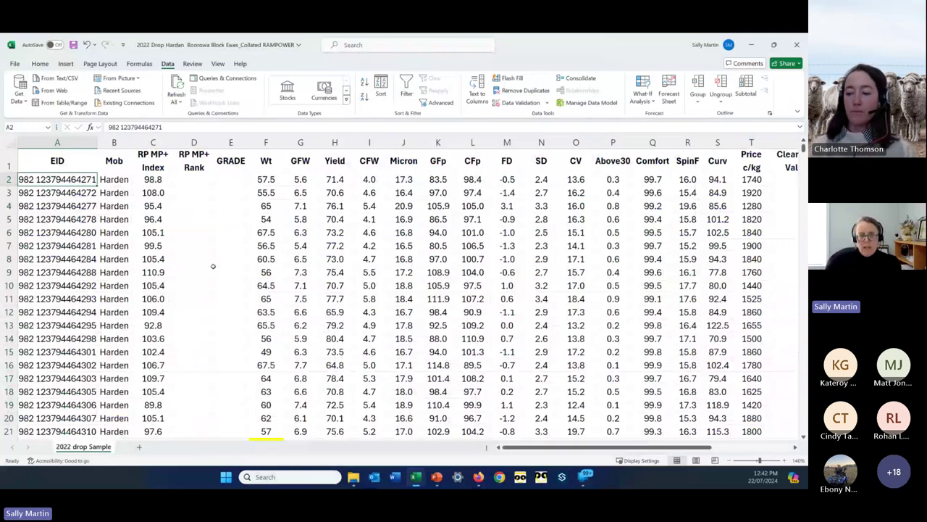
{"action": "key", "text": "Up"}
{"action": "key", "text": "shift+space"}
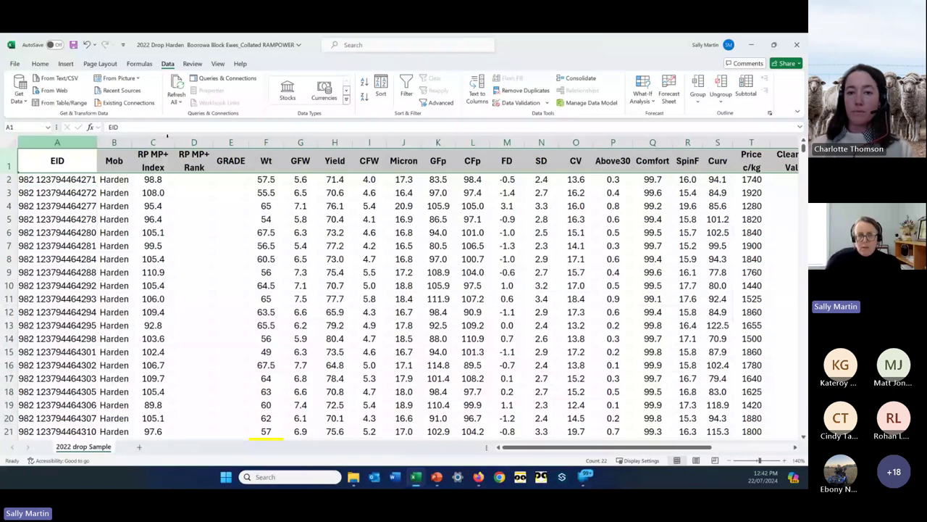
{"action": "left_click", "coordinate": [406, 86]}
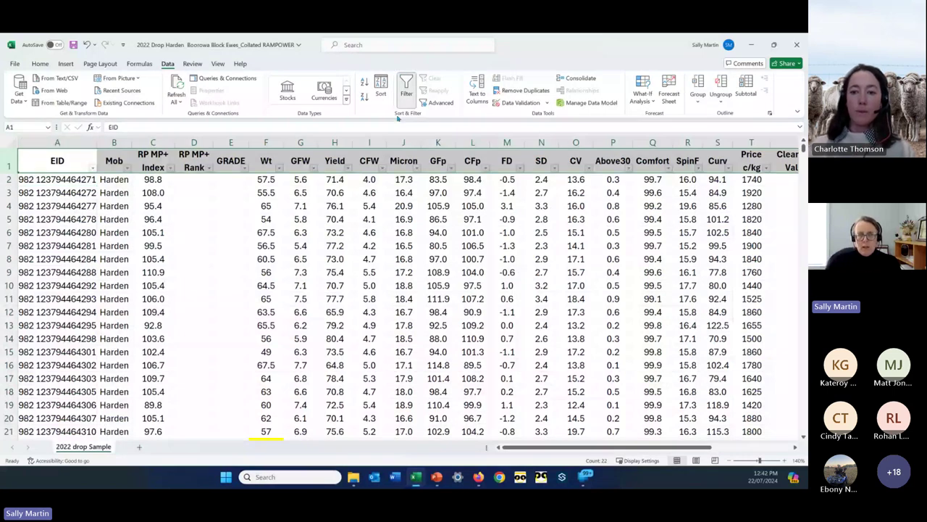
{"action": "left_click", "coordinate": [40, 64]}
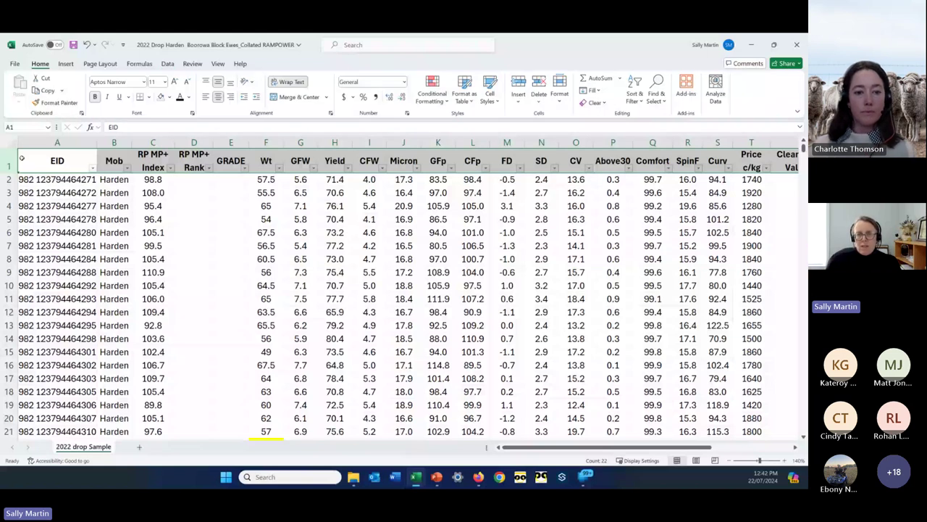
{"action": "left_click", "coordinate": [167, 63]}
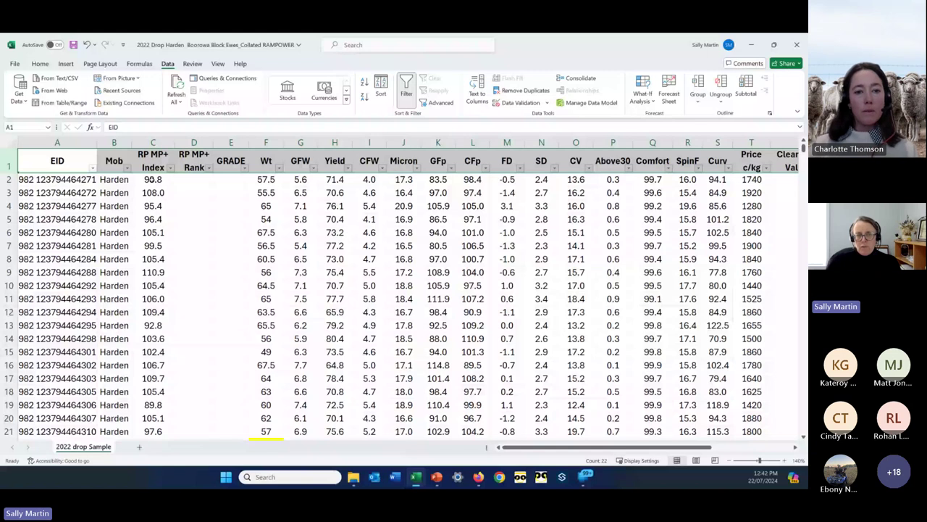
Sort the records by RP MP+ Index from largest to smallest.
{"action": "left_click", "coordinate": [151, 180]}
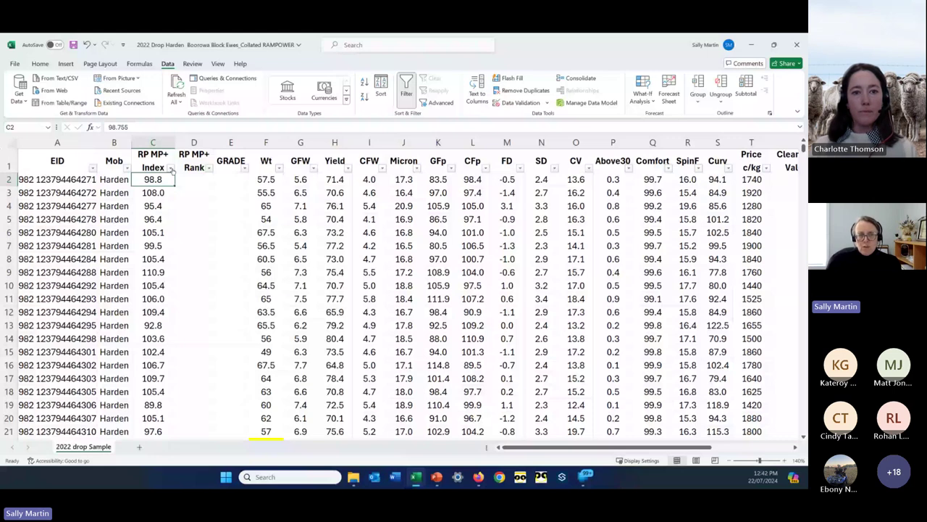
{"action": "left_click", "coordinate": [171, 168]}
{"action": "left_click", "coordinate": [202, 230]}
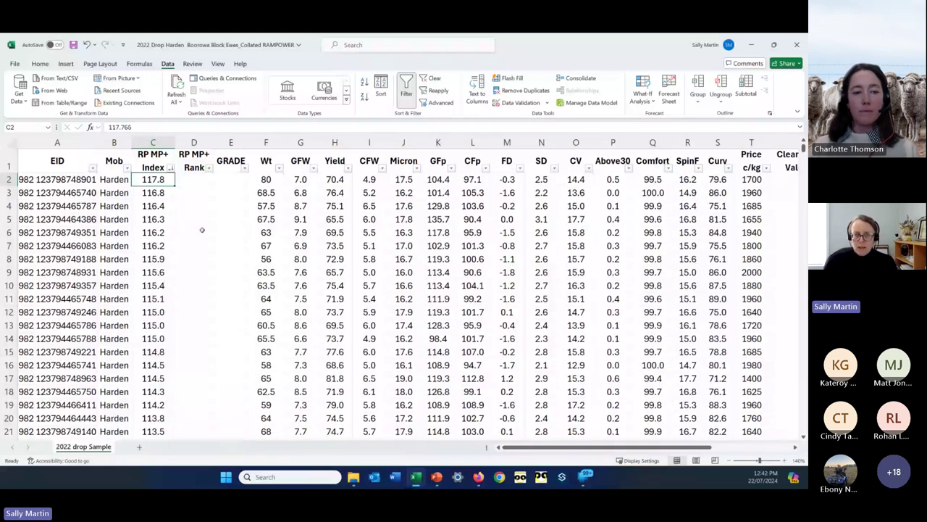
Enter 1 as text in the first RP MP+ Rank cell and fill the consecutive ranks down to the last record.
{"action": "key", "text": "Right"}
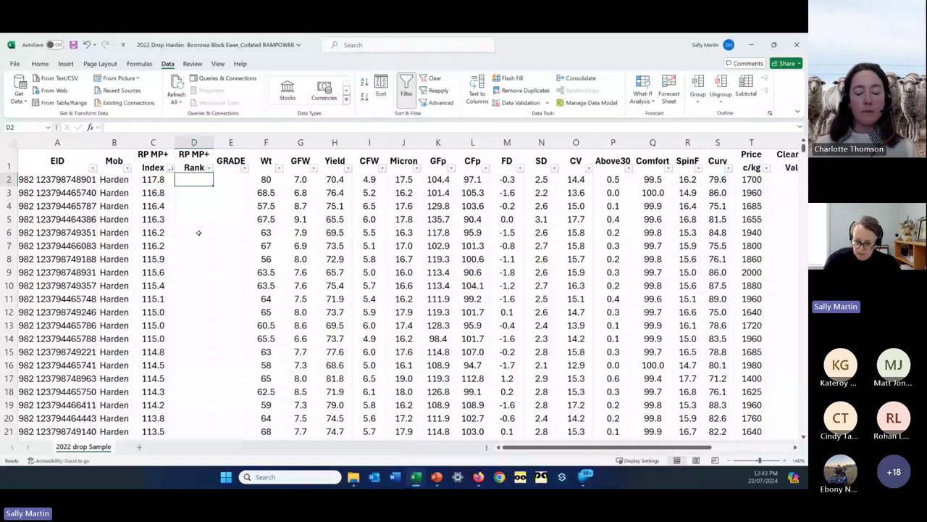
{"action": "type", "text": "="}
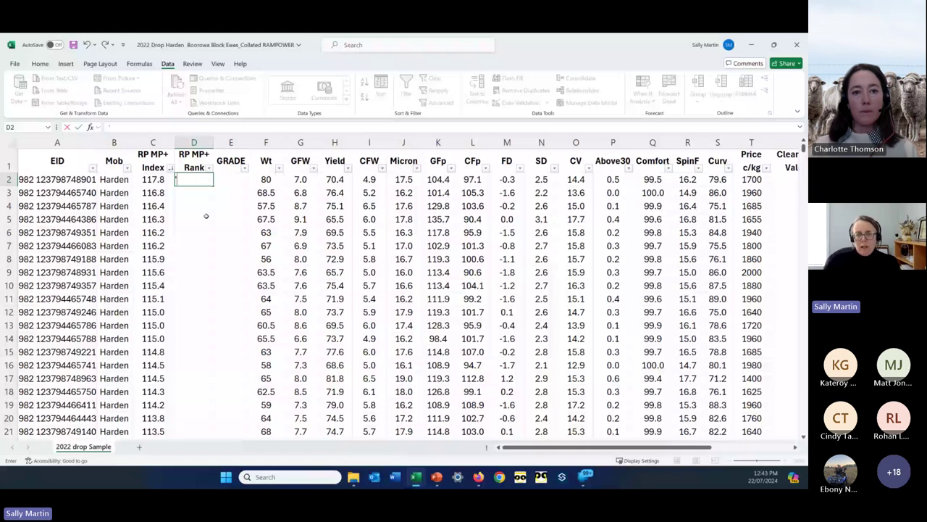
{"action": "type", "text": "1"}
{"action": "key", "text": "ctrl+Return"}
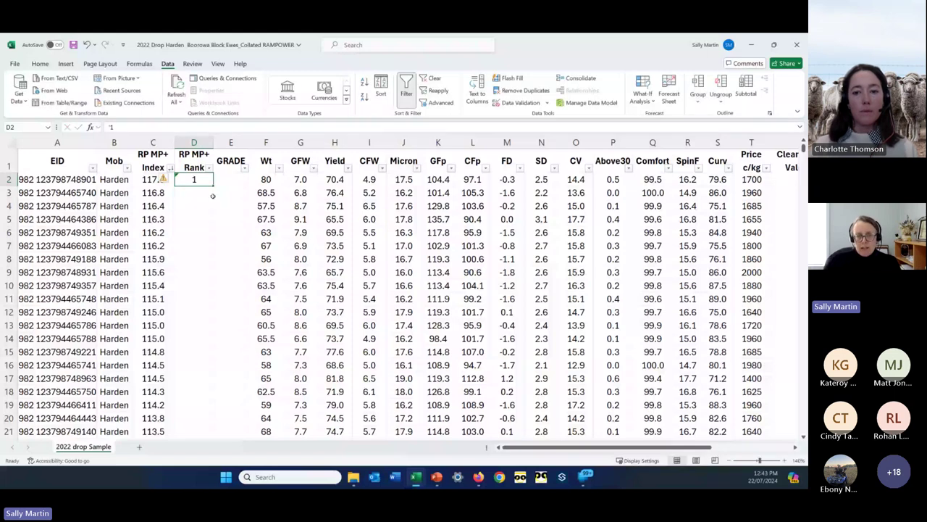
{"action": "left_click_drag", "start_coordinate": [214, 187], "coordinate": [214, 246]}
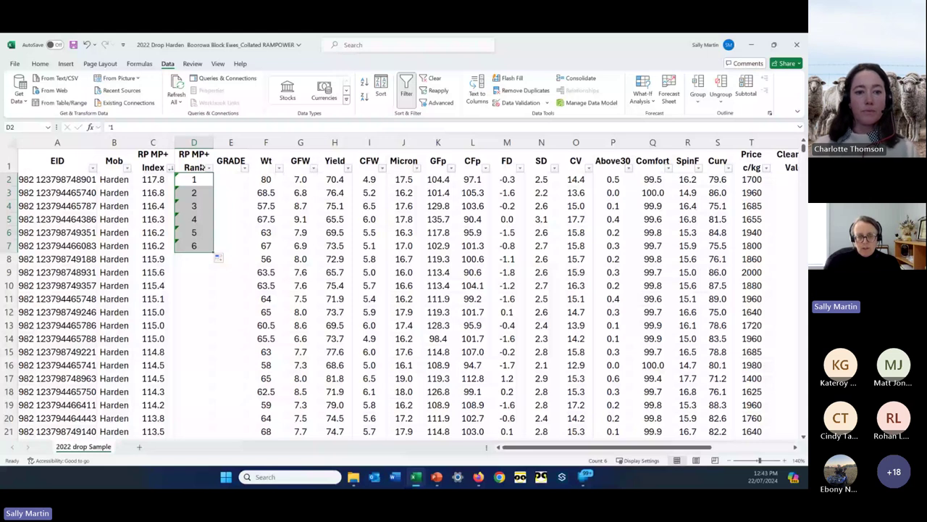
{"action": "double_click", "coordinate": [213, 250]}
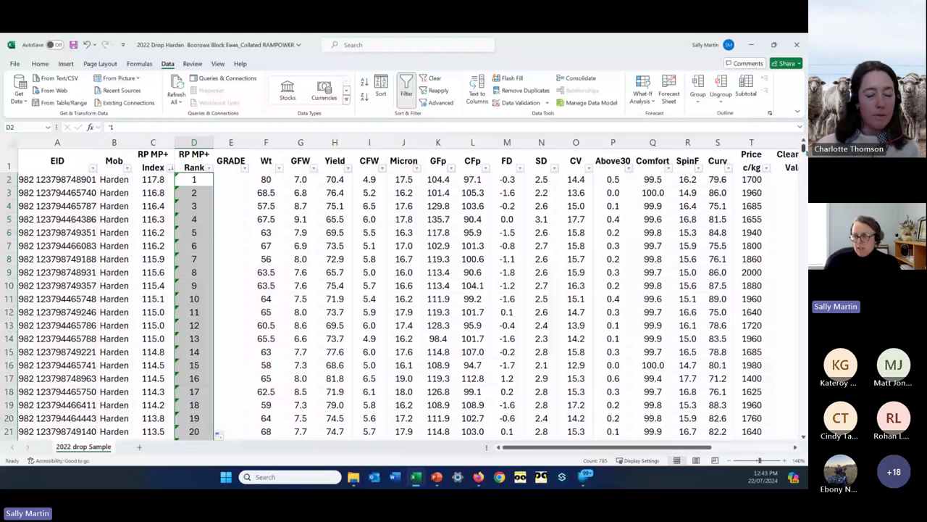
Check the filled RP MP+ Rank values at the end of the list and return to the first record.
{"action": "left_click_drag", "start_coordinate": [802, 148], "coordinate": [802, 431]}
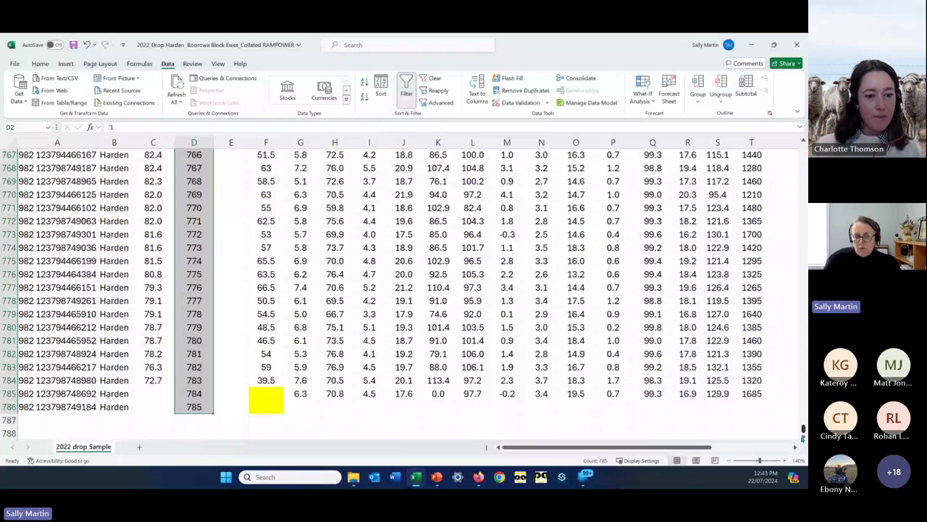
{"action": "left_click", "coordinate": [194, 406]}
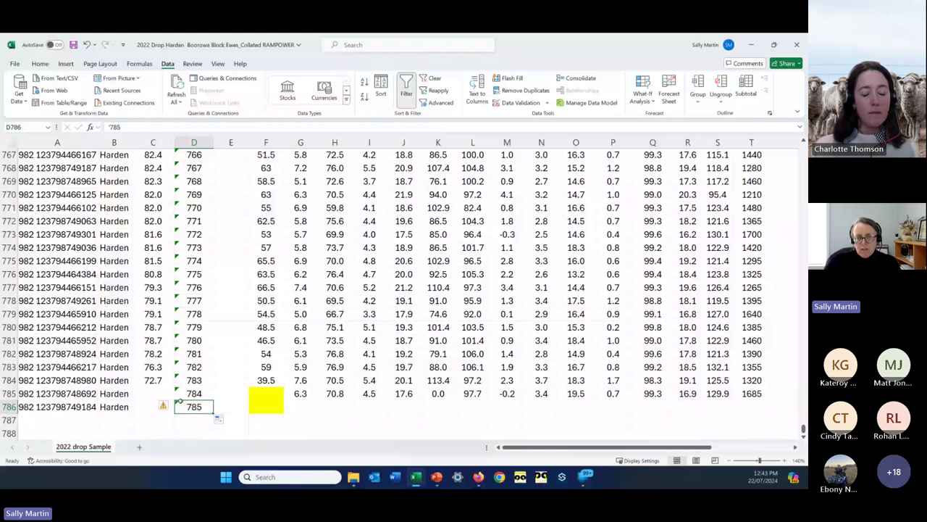
{"action": "left_click", "coordinate": [190, 329]}
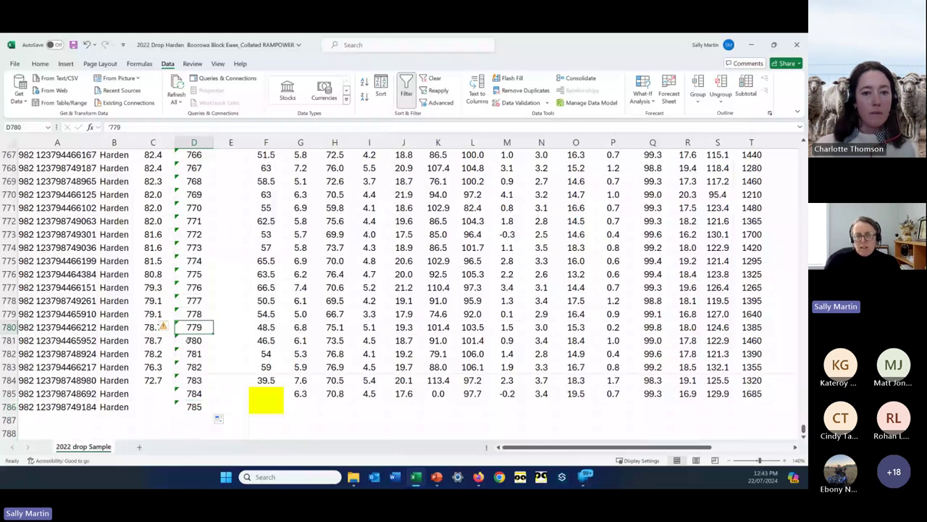
{"action": "left_click", "coordinate": [190, 406]}
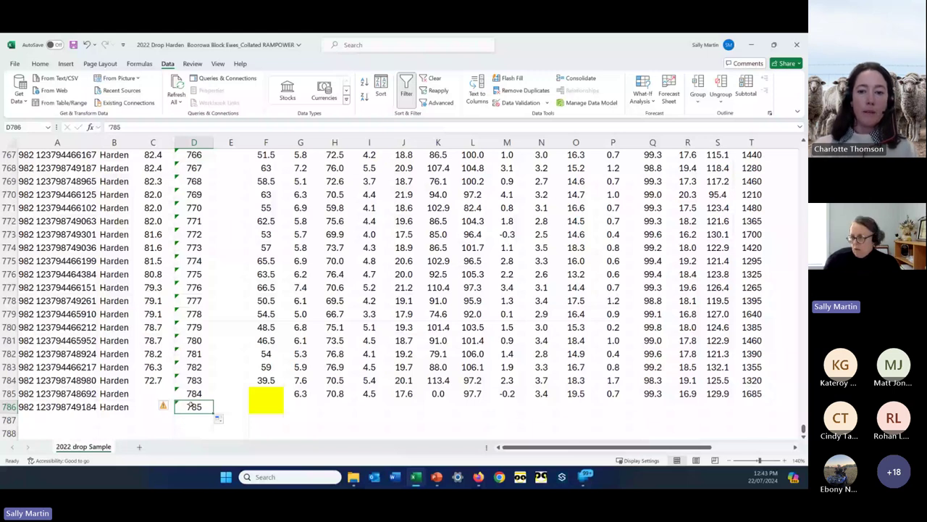
{"action": "scroll", "coordinate": [797, 371], "scroll_direction": "up", "scroll_amount": 18}
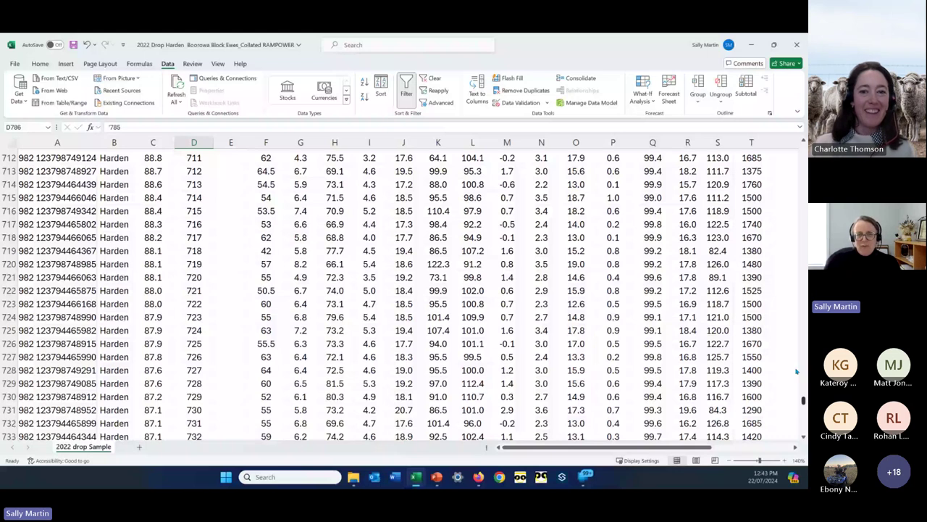
{"action": "left_click_drag", "start_coordinate": [802, 400], "coordinate": [803, 148]}
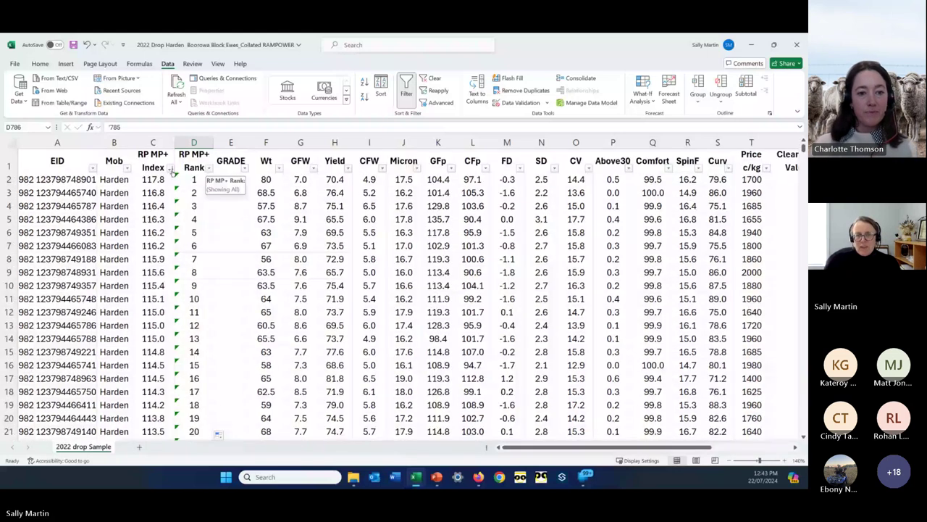
Sort the records by Wt in ascending order and re-sort them by RP MP+ Rank from A to Z.
{"action": "key", "text": "ctrl+z"}
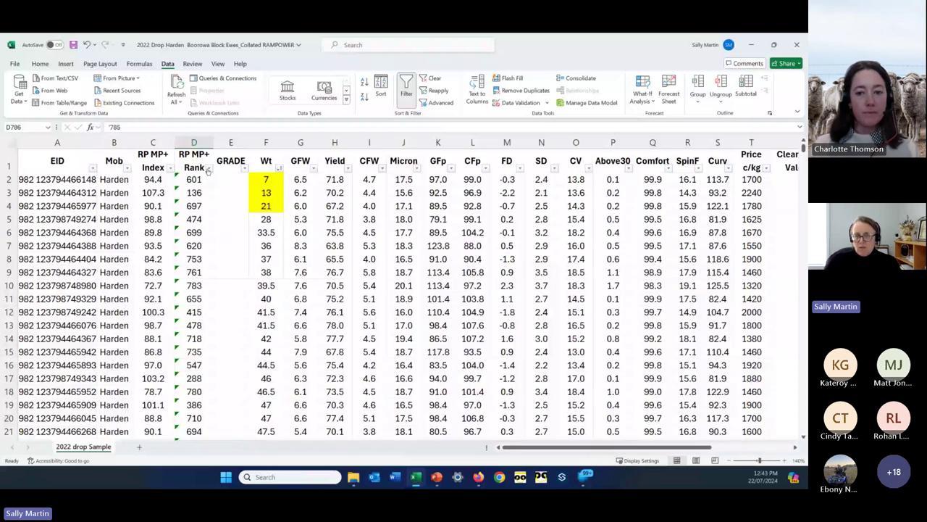
{"action": "left_click", "coordinate": [209, 168]}
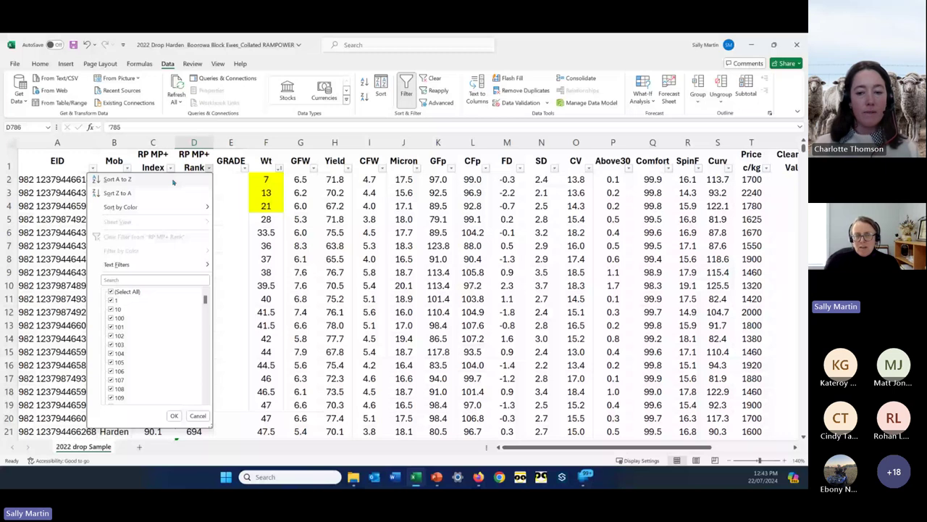
{"action": "left_click", "coordinate": [173, 180]}
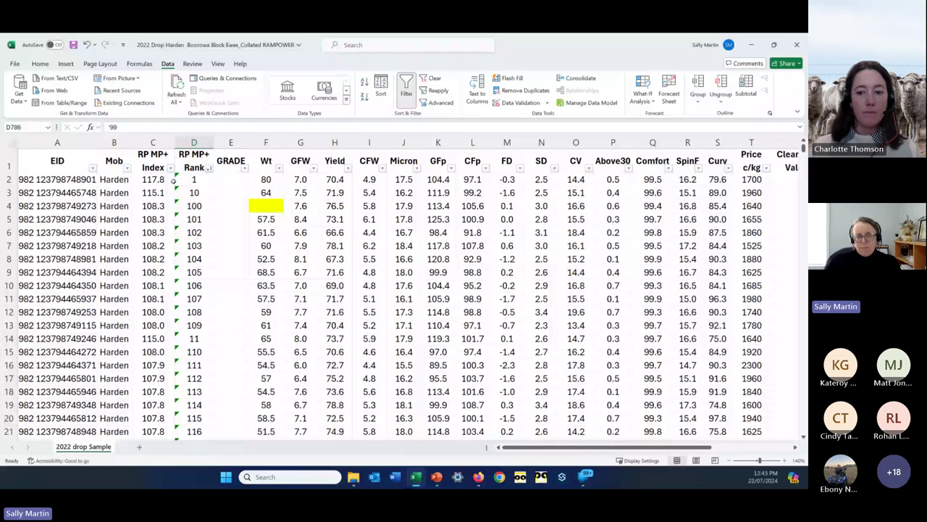
{"action": "left_click", "coordinate": [194, 246]}
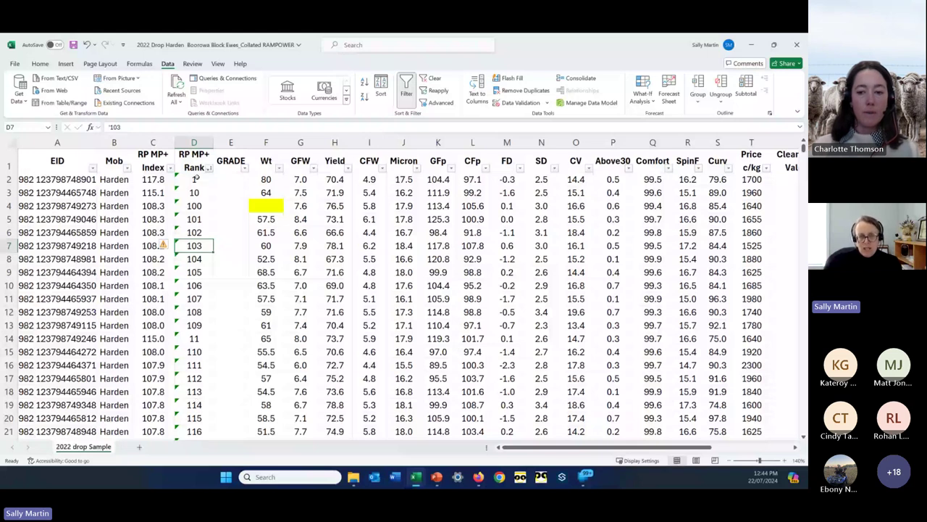
Convert all RP MP+ Rank values from text to numbers, from the first record down to the last.
{"action": "left_click", "coordinate": [195, 179]}
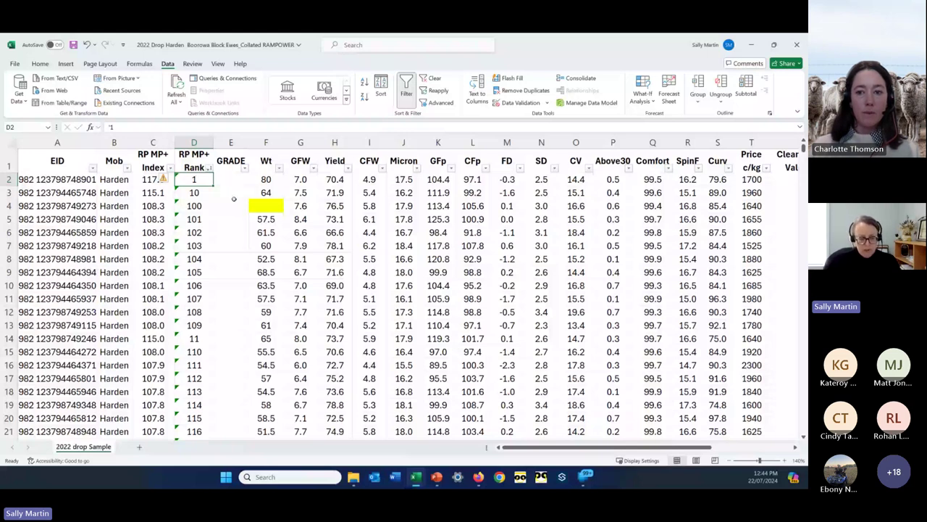
{"action": "key", "text": "ctrl+shift+Down"}
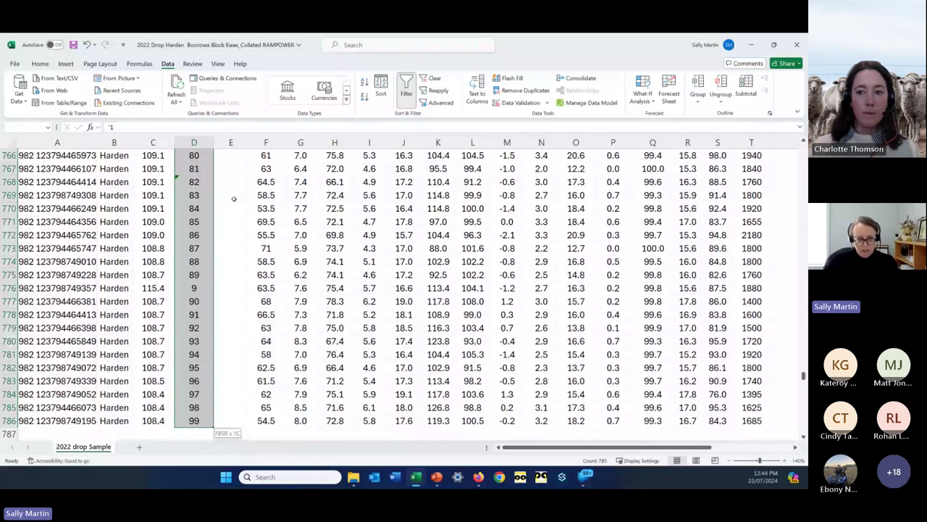
{"action": "left_click_drag", "start_coordinate": [234, 198], "coordinate": [224, 164]}
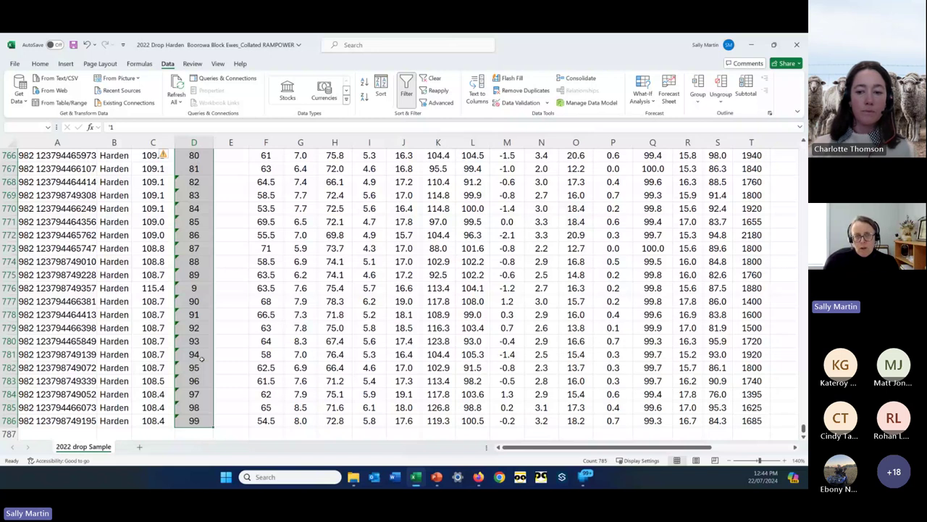
{"action": "mouse_move", "coordinate": [171, 158]}
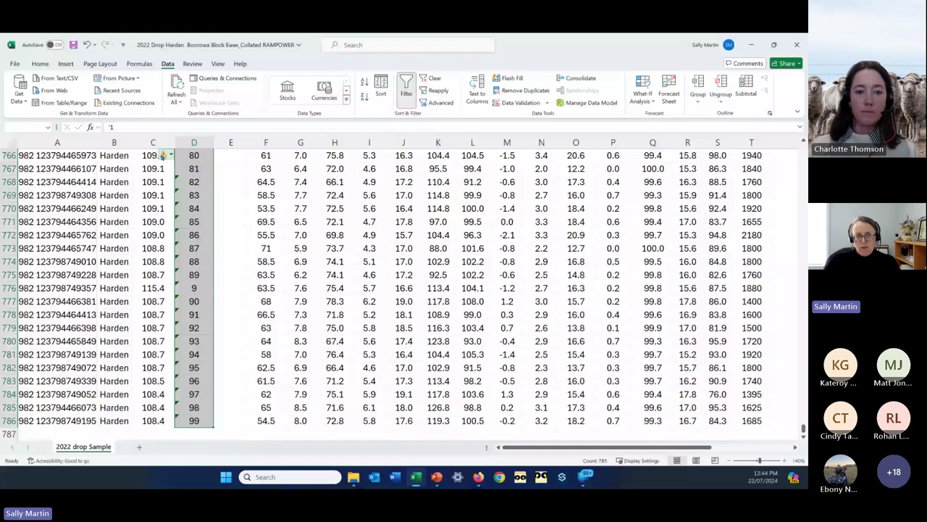
{"action": "left_click", "coordinate": [164, 155]}
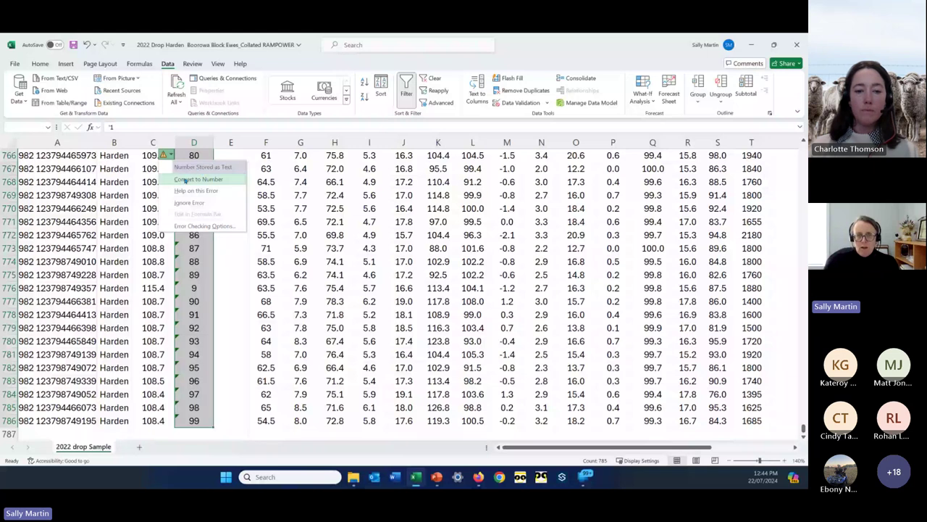
{"action": "left_click", "coordinate": [185, 179]}
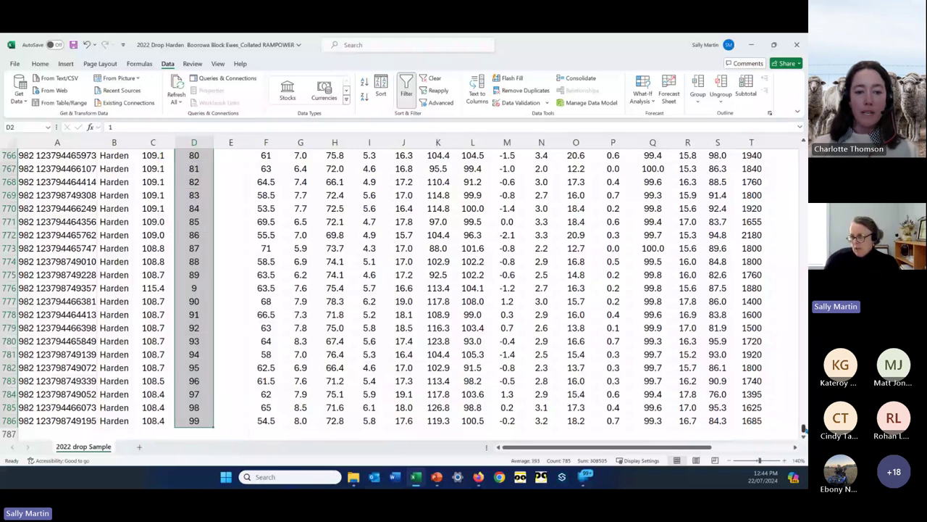
{"action": "key", "text": "ctrl+BackSpace"}
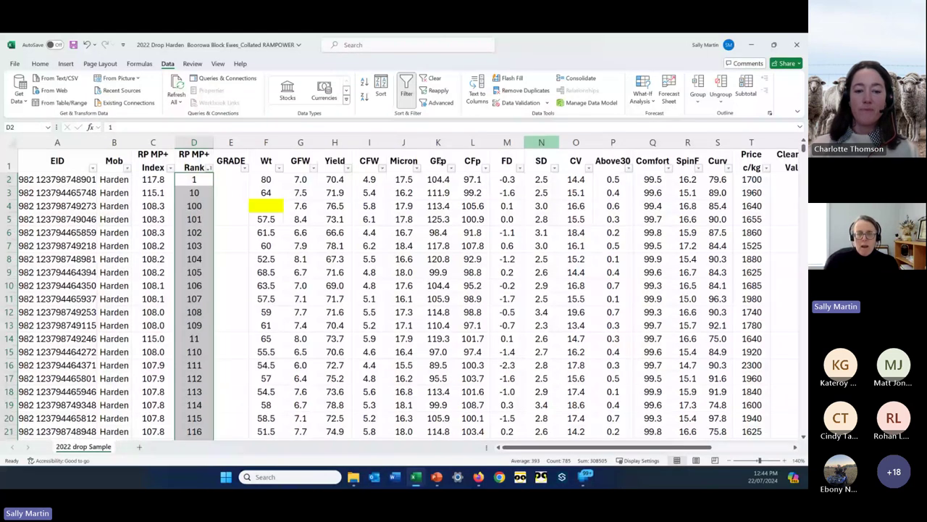
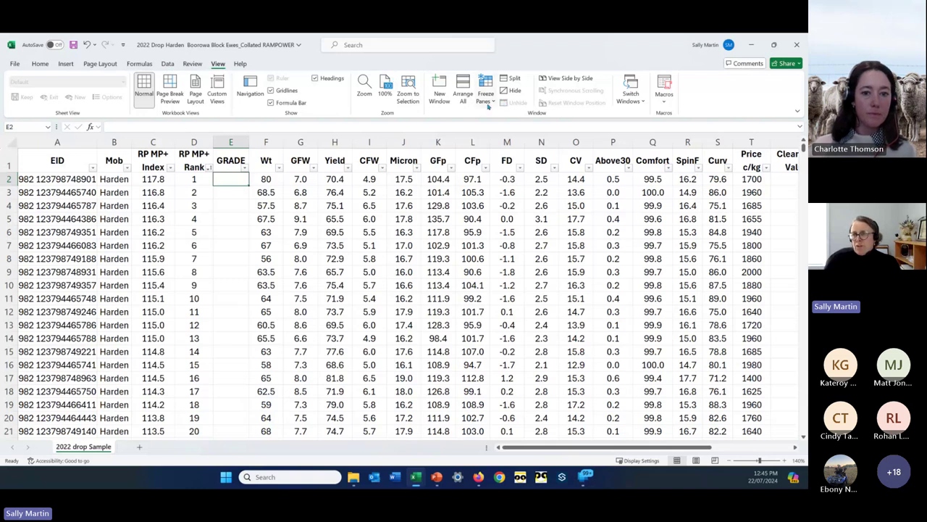
Freeze the top row and test that the headings hold while moving down and back up the records.
{"action": "left_click", "coordinate": [487, 102]}
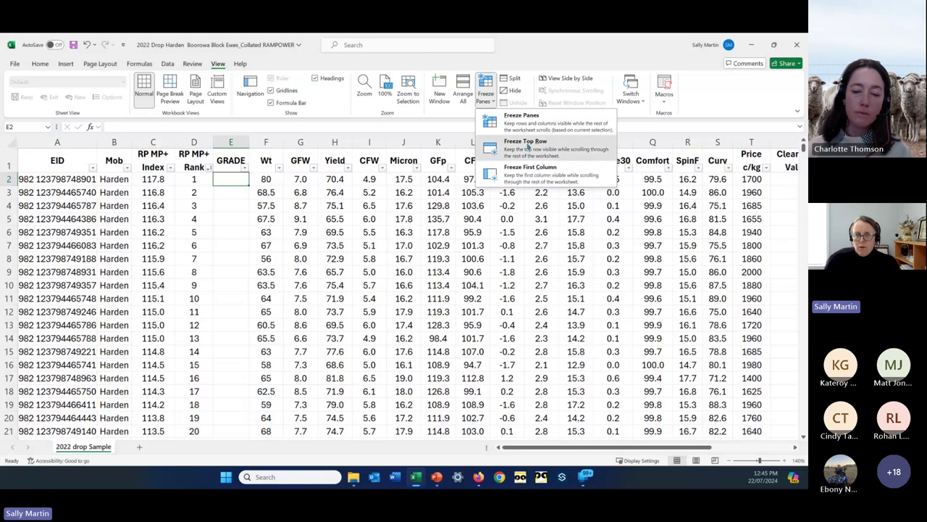
{"action": "left_click", "coordinate": [528, 147]}
{"action": "scroll", "coordinate": [360, 259], "scroll_direction": "down", "scroll_amount": 2}
{"action": "scroll", "coordinate": [360, 259], "scroll_direction": "down", "scroll_amount": 3}
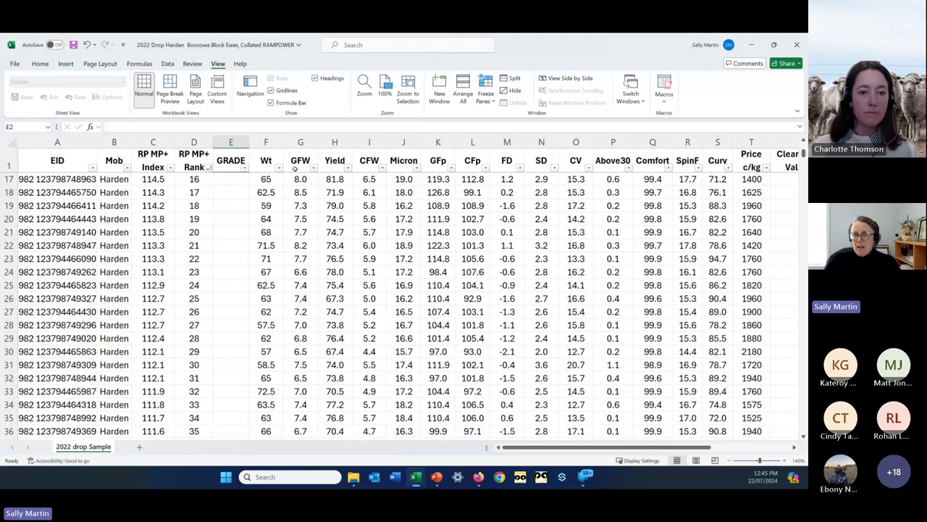
{"action": "scroll", "coordinate": [297, 230], "scroll_direction": "up", "scroll_amount": 5}
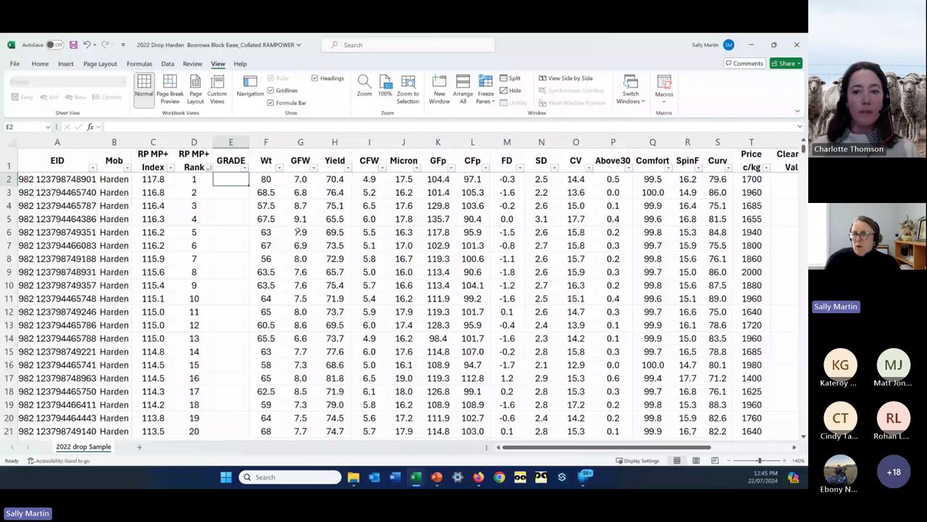
Freeze the panes at E2 so the header row and columns A to D stay fixed, and test it over the records.
{"action": "left_click", "coordinate": [485, 96]}
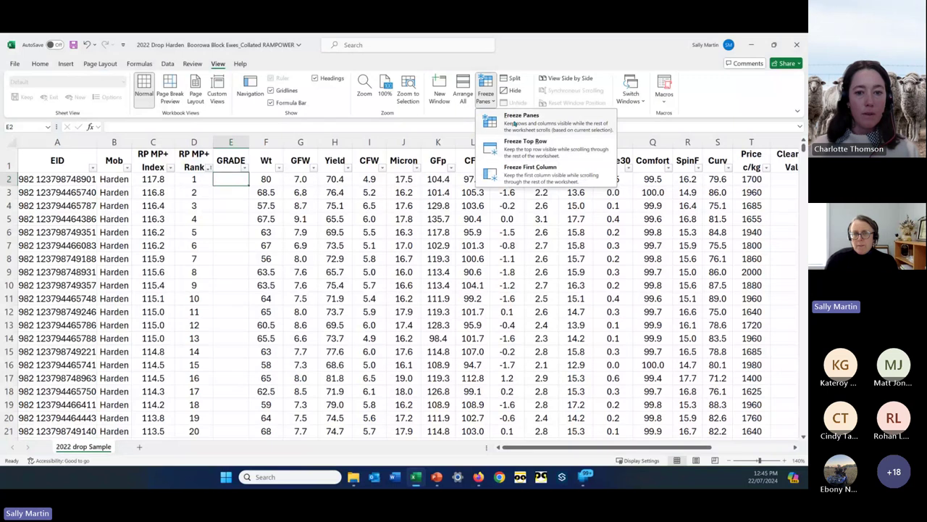
{"action": "left_click", "coordinate": [515, 124]}
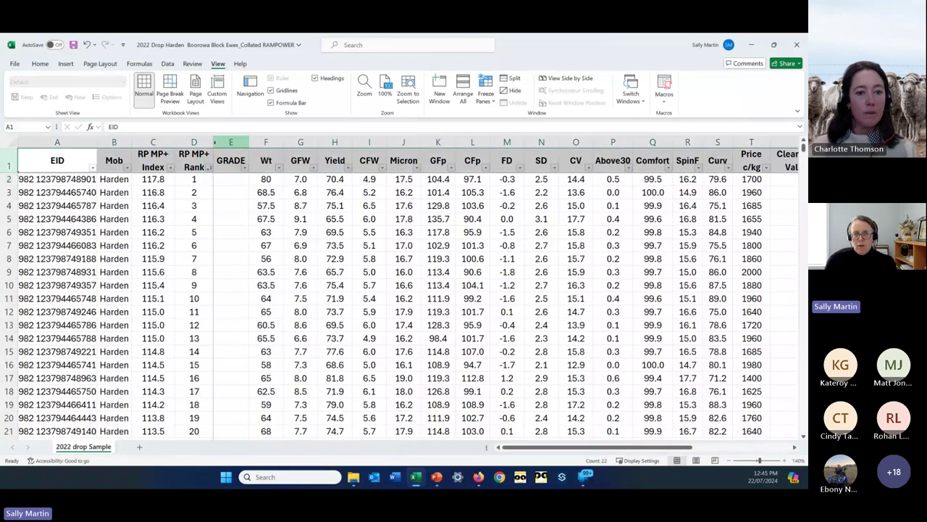
{"action": "left_click_drag", "start_coordinate": [194, 142], "coordinate": [80, 143]}
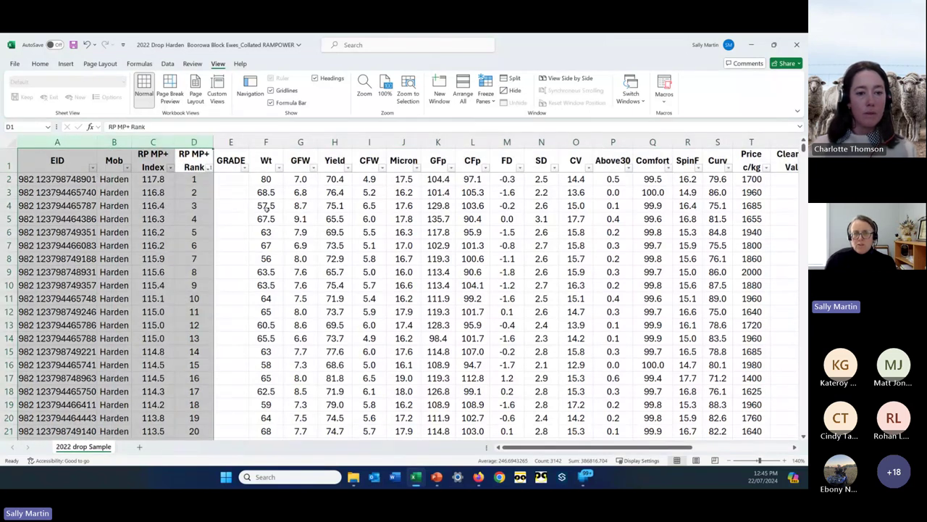
{"action": "scroll", "coordinate": [315, 272], "scroll_direction": "down", "scroll_amount": 4}
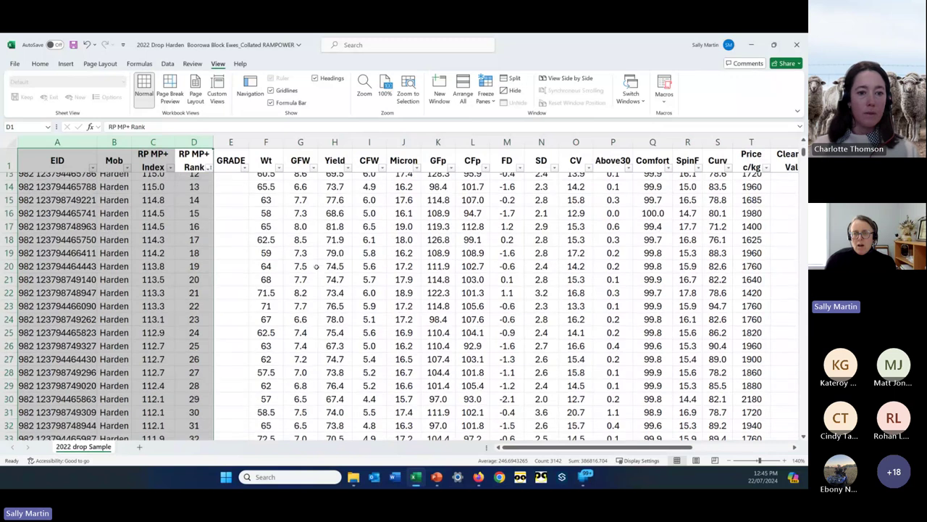
{"action": "scroll", "coordinate": [316, 270], "scroll_direction": "up", "scroll_amount": 4}
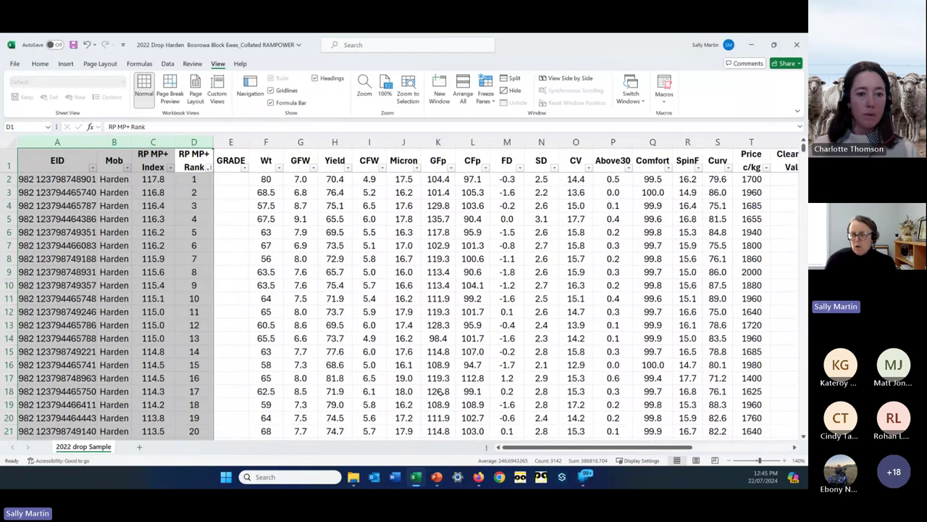
{"action": "left_click_drag", "start_coordinate": [516, 449], "coordinate": [492, 461]}
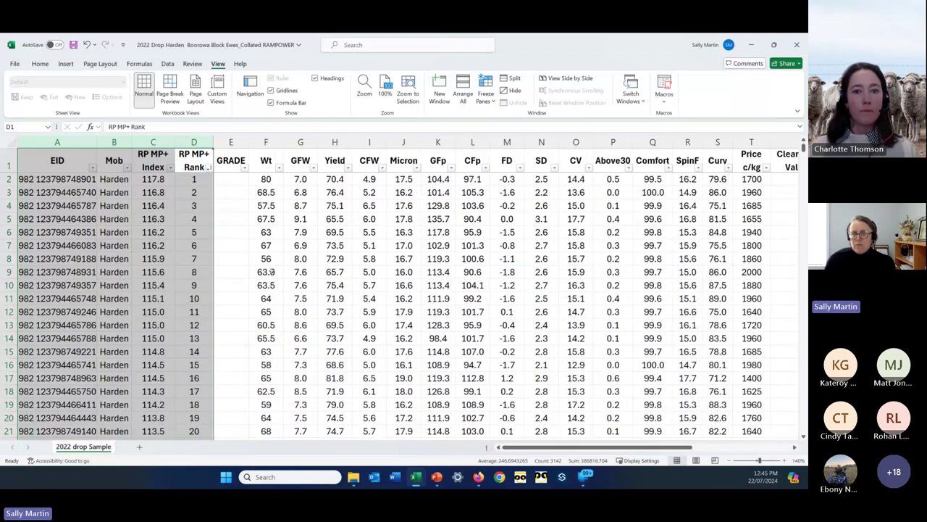
Select the header row and insert a blank column between RP MP+ Rank and GRADE.
{"action": "left_click", "coordinate": [340, 222]}
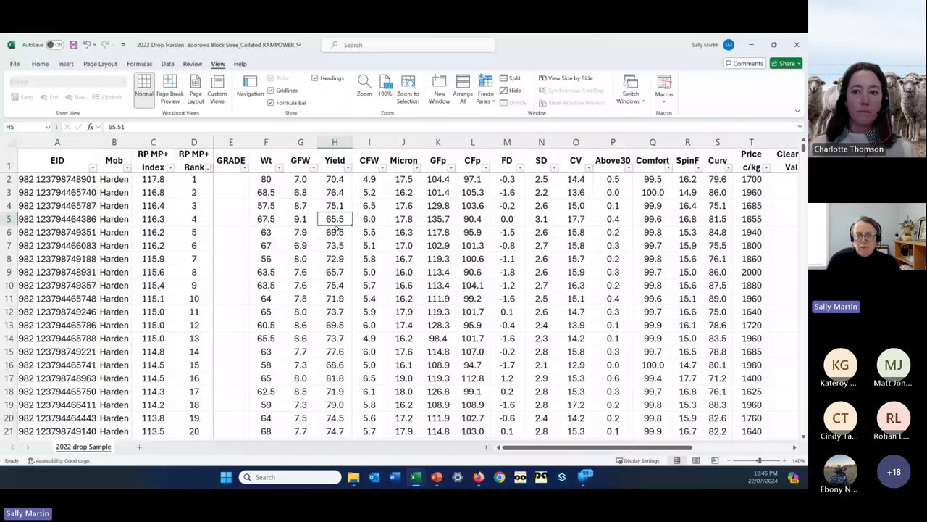
{"action": "key", "text": "ctrl+Home"}
{"action": "key", "text": "shift+space"}
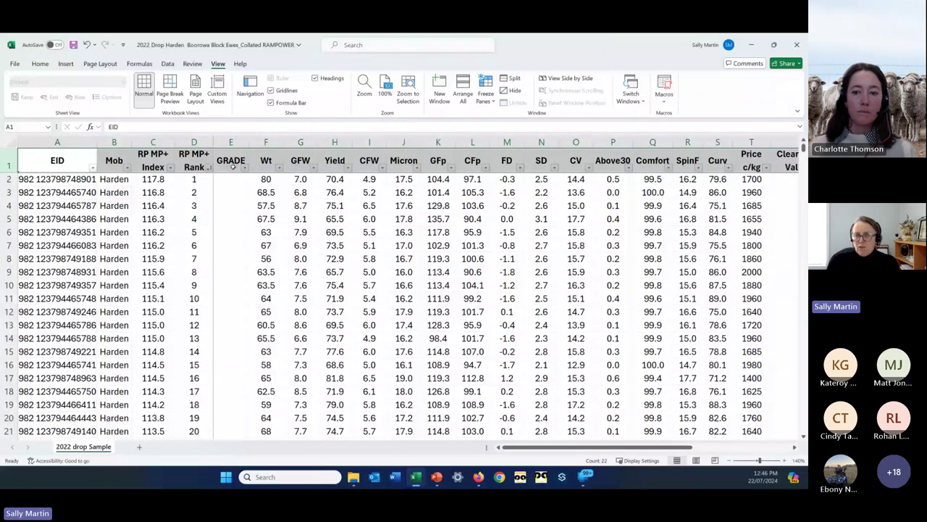
{"action": "left_click", "coordinate": [234, 215]}
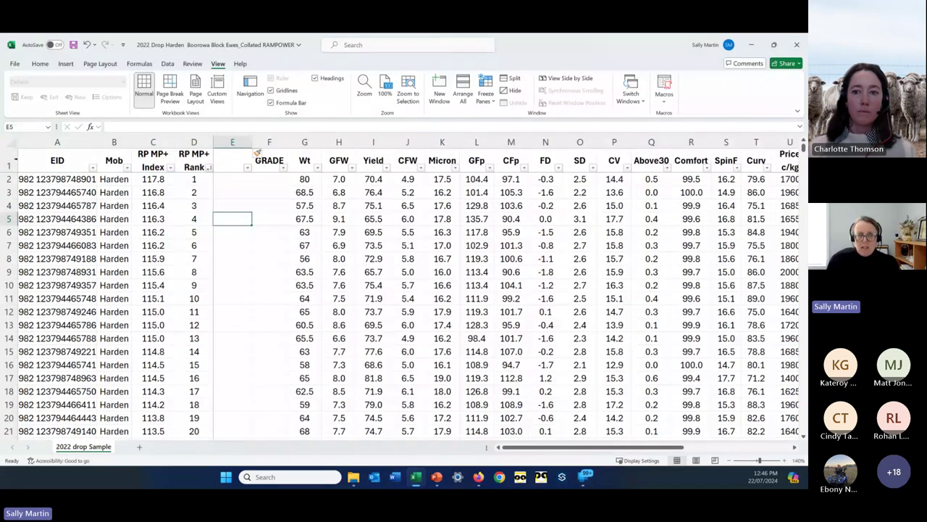
Remove the header filters and reapply them from the RP MP+ Rank heading, and check the headings from GRADE to Curv.
{"action": "left_click", "coordinate": [10, 160]}
{"action": "left_click", "coordinate": [167, 64]}
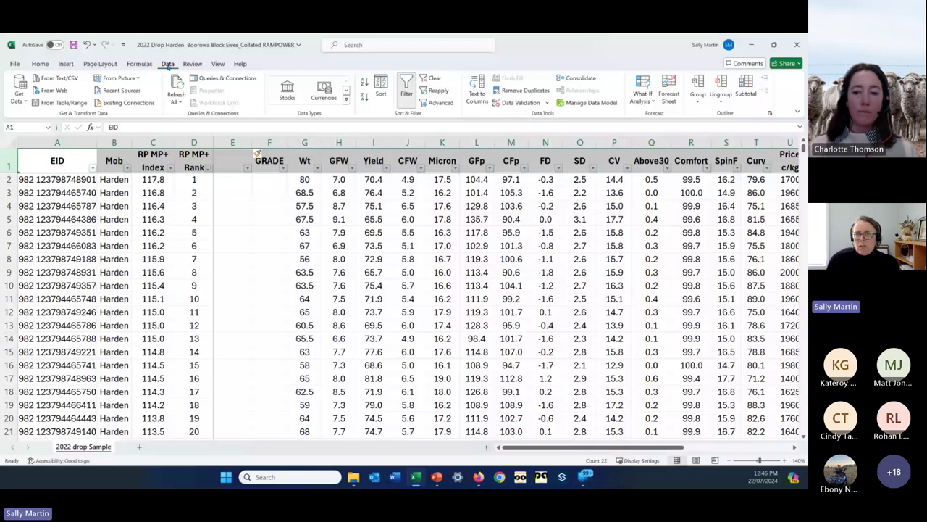
{"action": "left_click", "coordinate": [406, 89]}
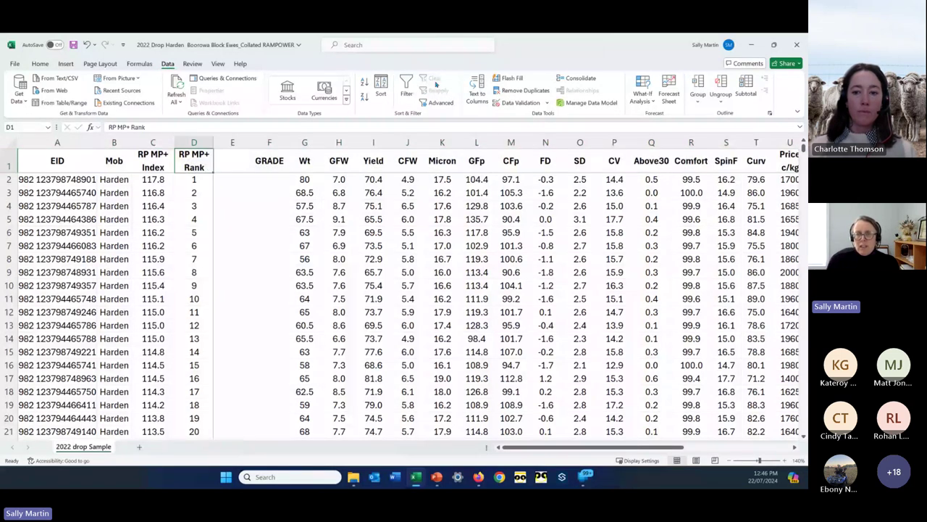
{"action": "left_click", "coordinate": [406, 89]}
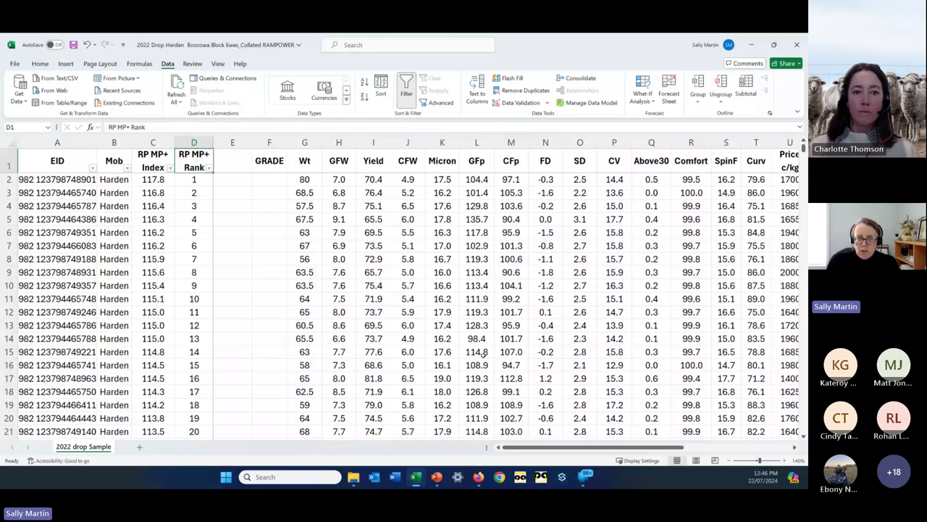
{"action": "left_click", "coordinate": [232, 219]}
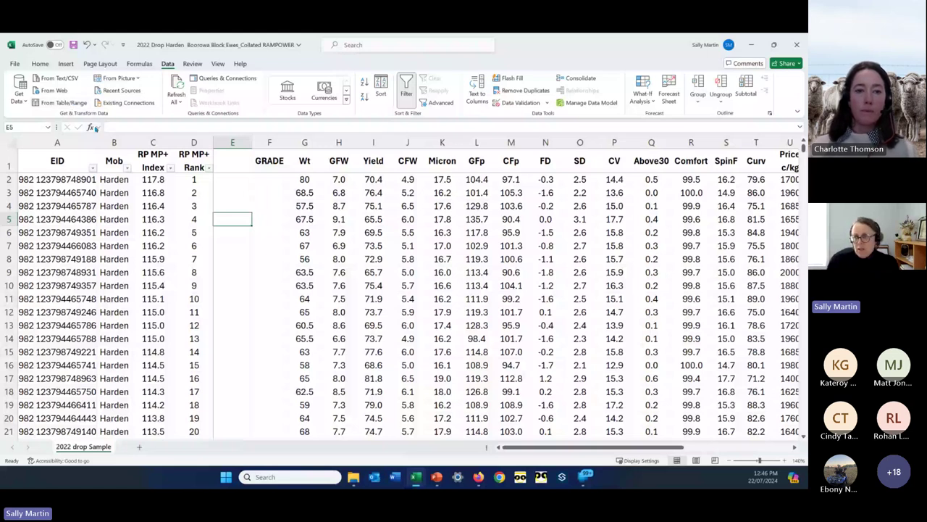
{"action": "left_click_drag", "start_coordinate": [269, 161], "coordinate": [756, 160]}
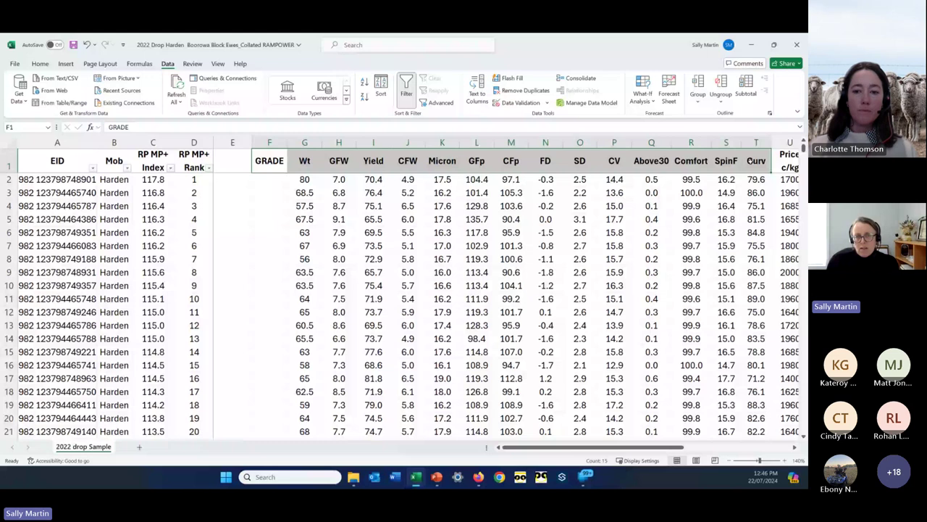
Try sorting by RP MP+ Rank from largest to smallest, and undo both the sort and the blank column insertion.
{"action": "left_click", "coordinate": [209, 168]}
{"action": "left_click", "coordinate": [181, 193]}
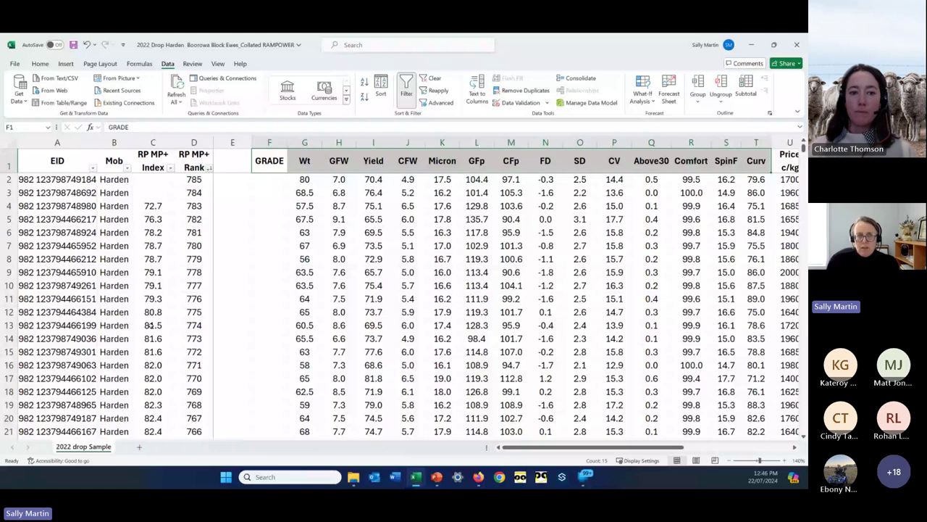
{"action": "key", "text": "ctrl+z"}
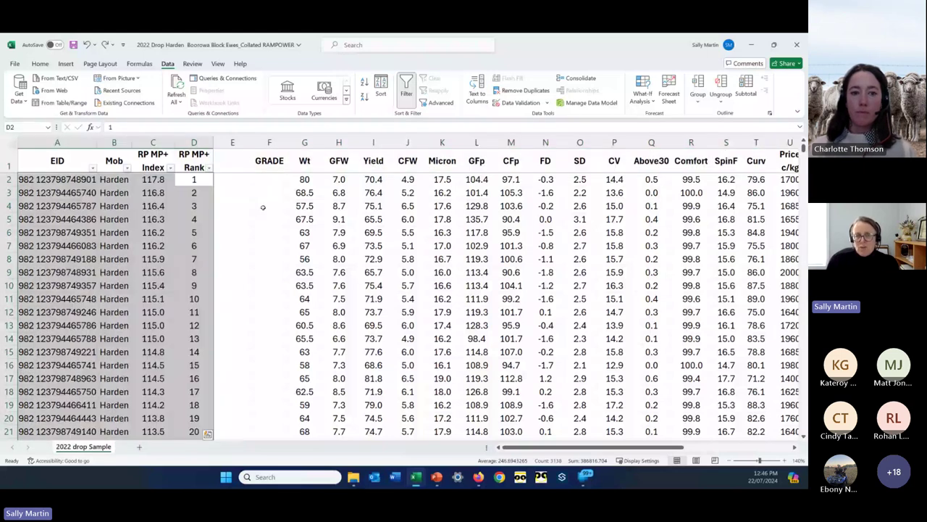
{"action": "key", "text": "ctrl+z"}
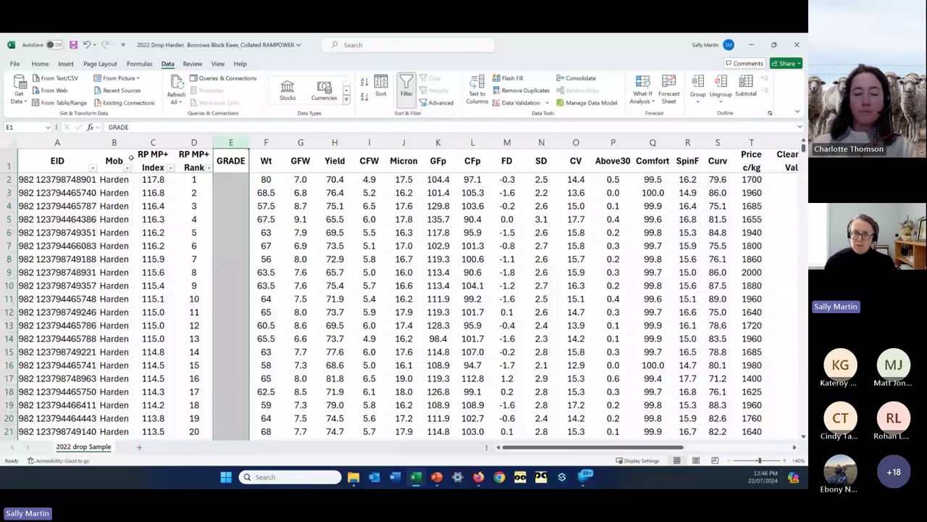
Reapply the filter to the entire header row and check that it extends across to the Comments column.
{"action": "left_click", "coordinate": [406, 88]}
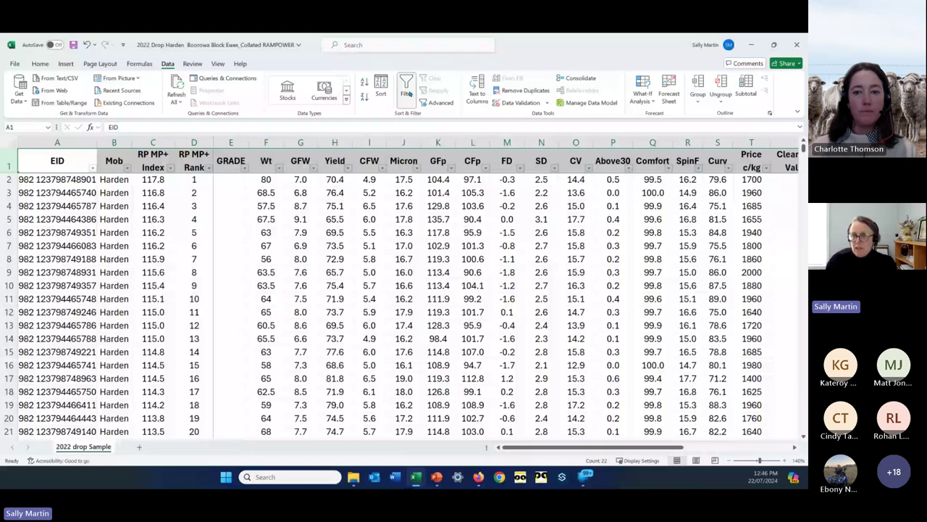
{"action": "left_click_drag", "start_coordinate": [638, 450], "coordinate": [642, 449]}
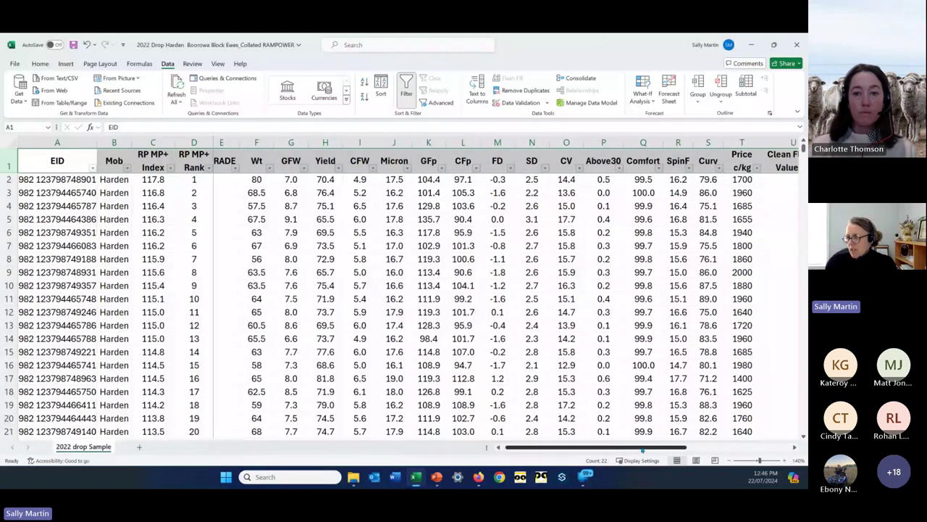
{"action": "left_click_drag", "start_coordinate": [641, 449], "coordinate": [747, 449]}
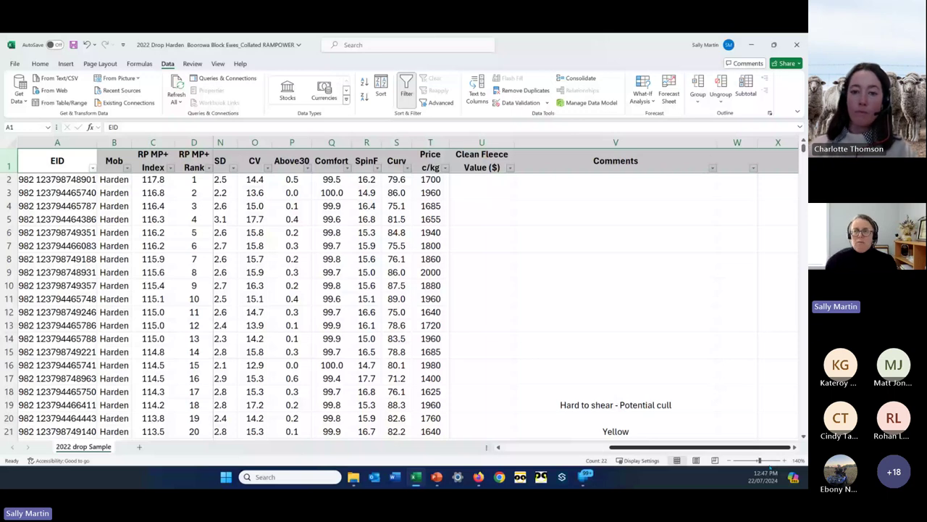
{"action": "scroll", "coordinate": [324, 364], "scroll_direction": "left", "scroll_amount": 5}
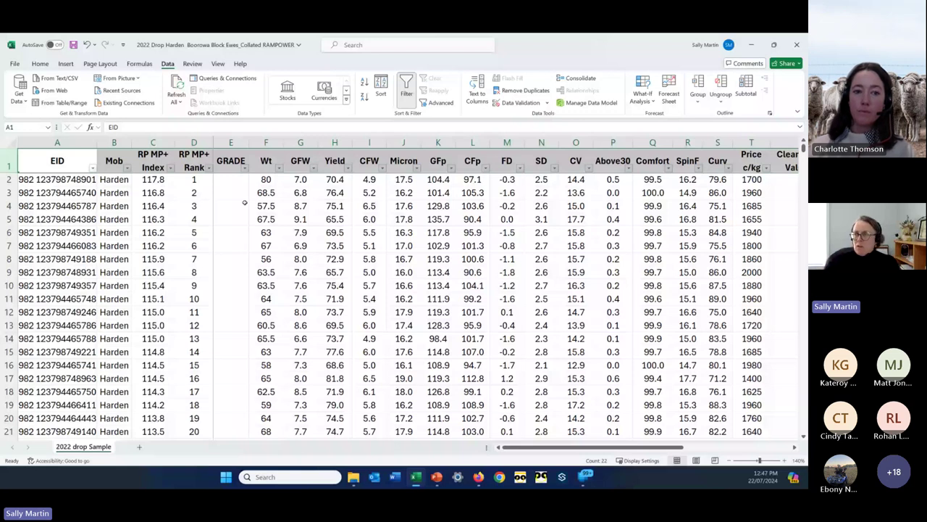
Filter the RP MP+ Index column to show only the top 20 percent of ewes.
{"action": "left_click", "coordinate": [230, 161]}
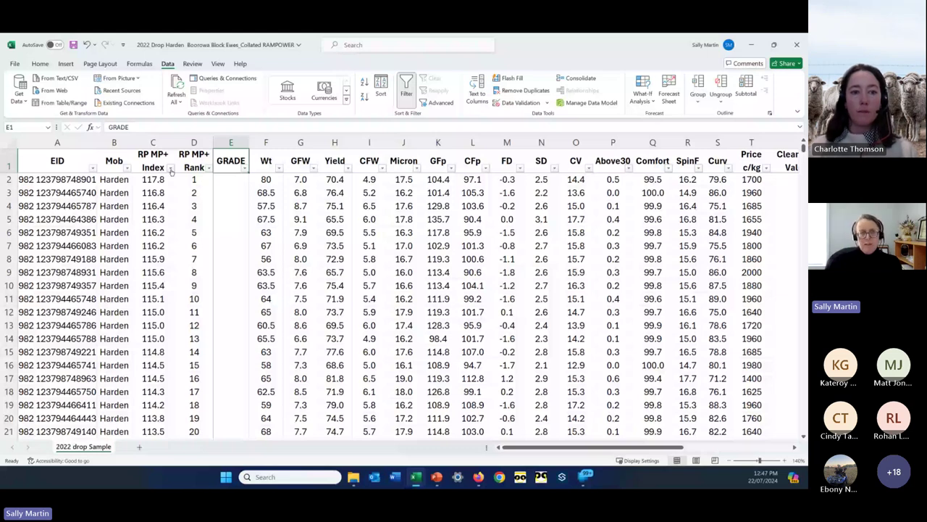
{"action": "left_click", "coordinate": [171, 168]}
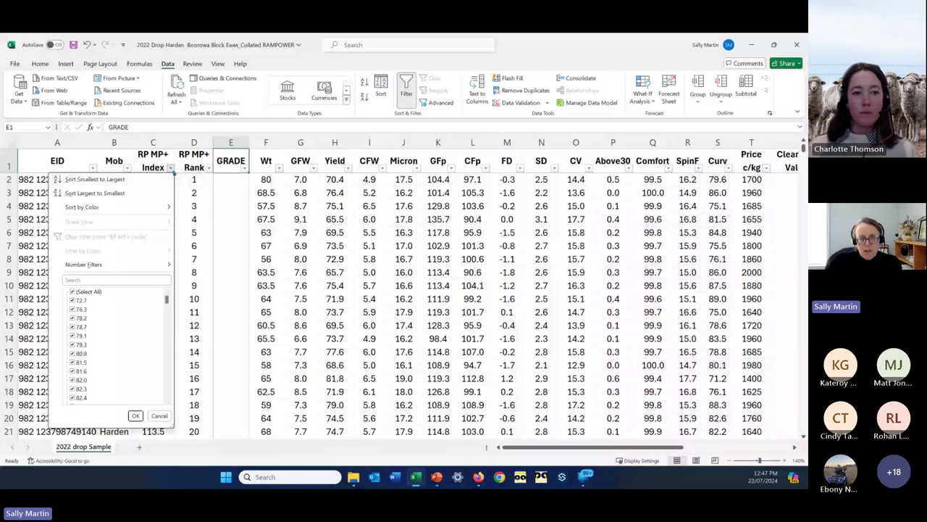
{"action": "mouse_move", "coordinate": [145, 263]}
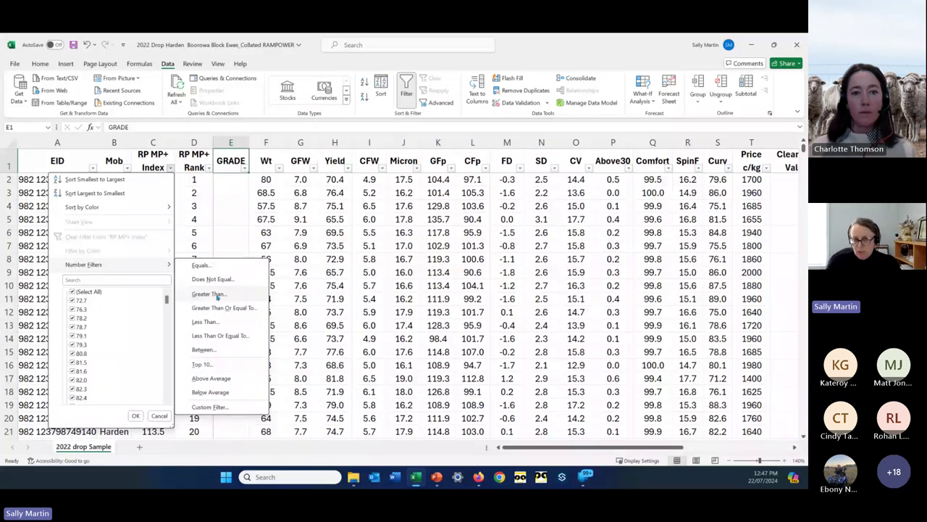
{"action": "left_click", "coordinate": [204, 364]}
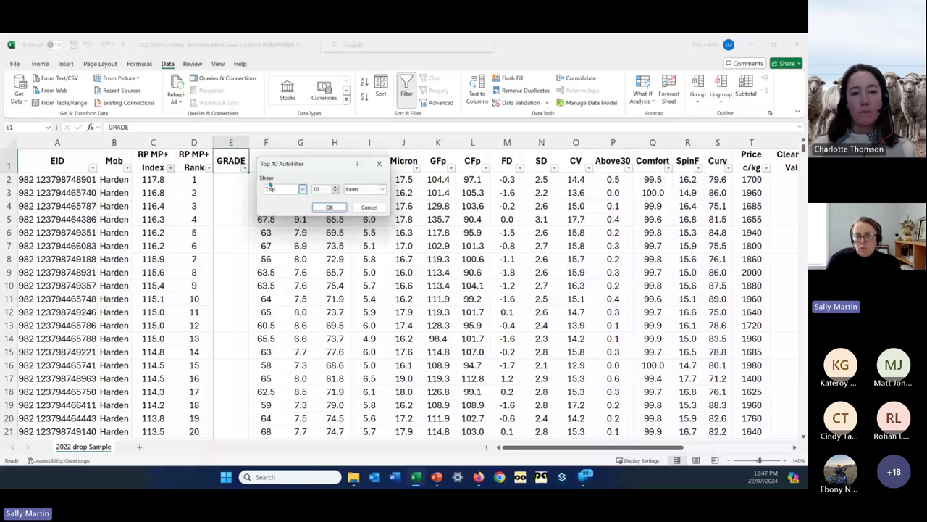
{"action": "left_click", "coordinate": [335, 186]}
{"action": "left_click", "coordinate": [336, 187]}
{"action": "double_click", "coordinate": [315, 189]}
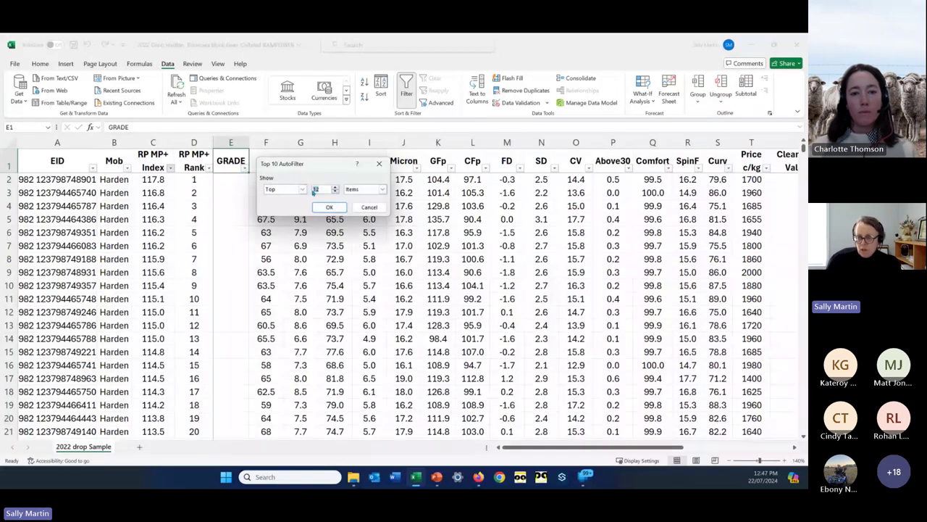
{"action": "type", "text": "20"}
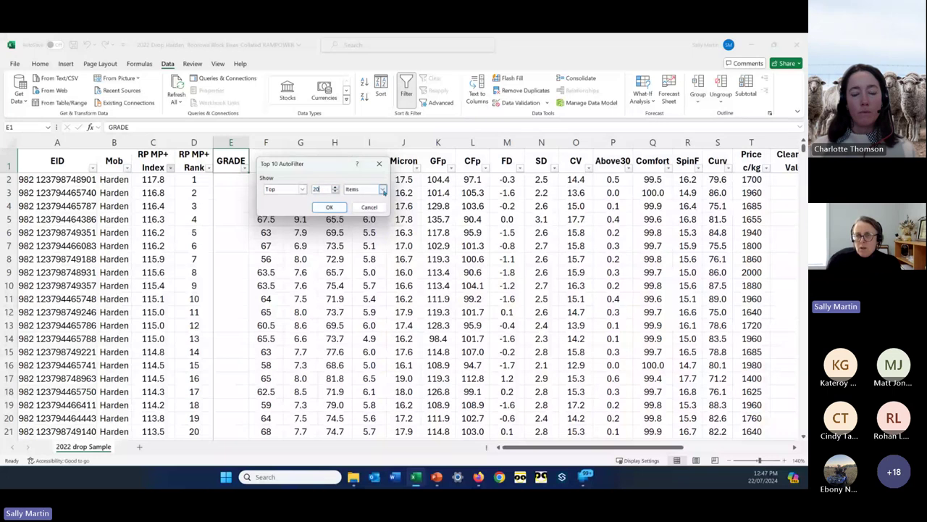
{"action": "left_click", "coordinate": [382, 189]}
{"action": "left_click", "coordinate": [368, 202]}
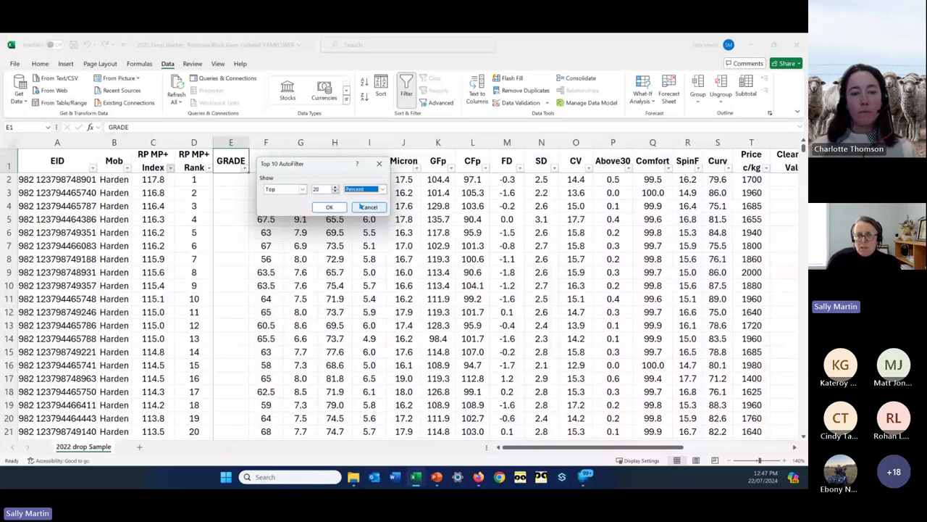
{"action": "left_click", "coordinate": [330, 207]}
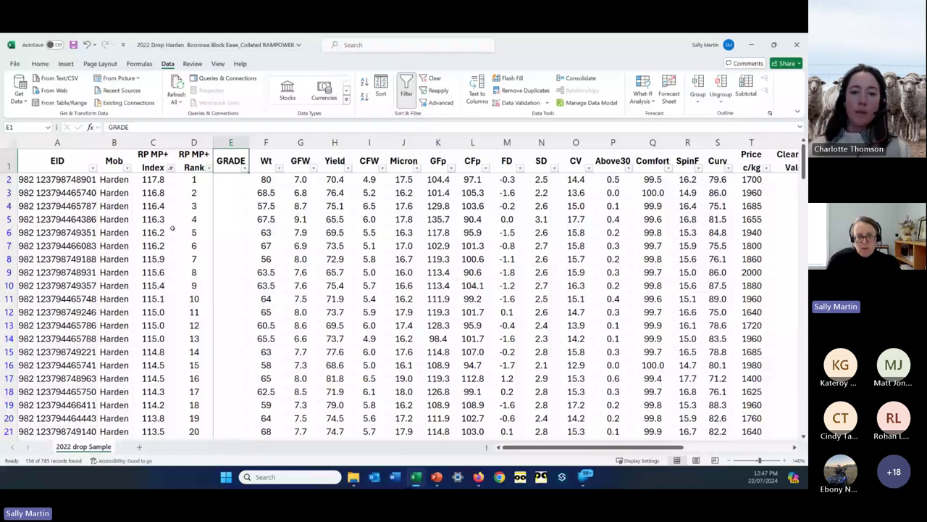
Fill GRADE with TOP for every filtered ewe and check that the grade reaches the last filtered row.
{"action": "scroll", "coordinate": [173, 228], "scroll_direction": "down", "scroll_amount": 20}
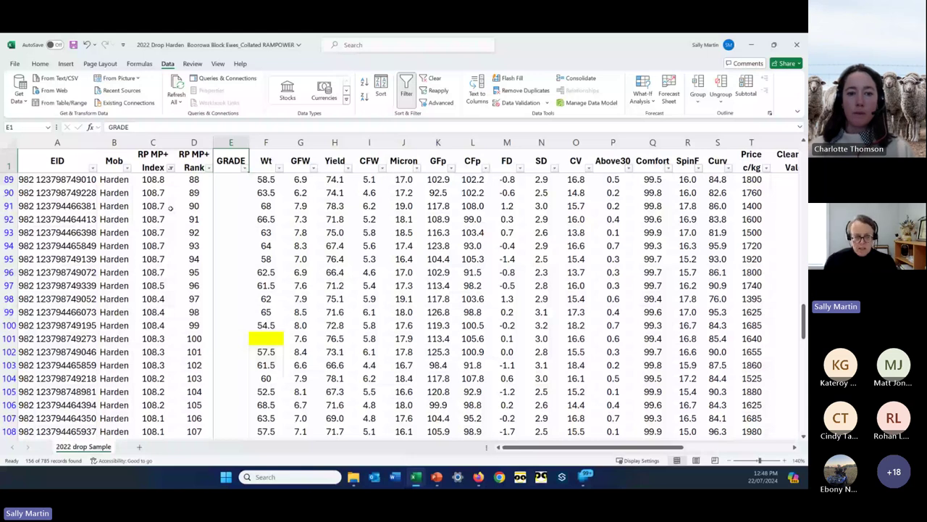
{"action": "key", "text": "Down"}
{"action": "type", "text": "TOP"}
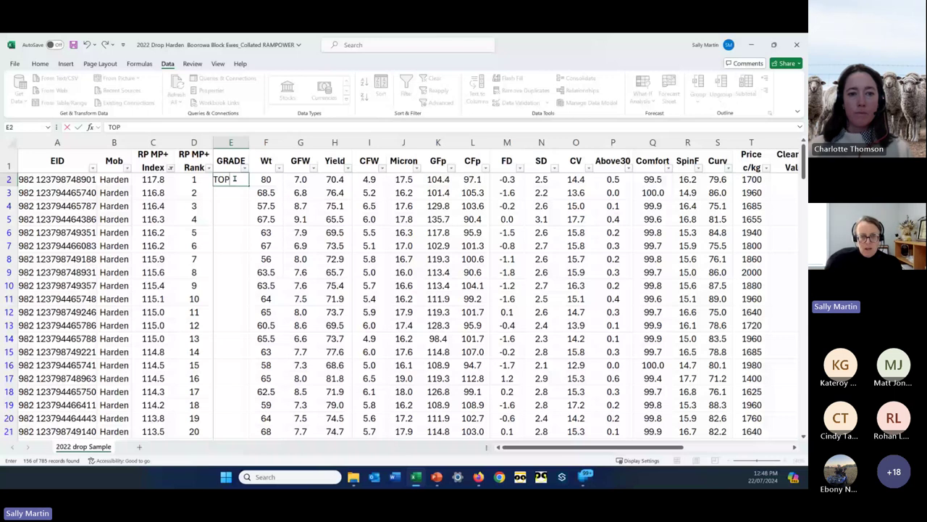
{"action": "key", "text": "ctrl+Return"}
{"action": "scroll", "coordinate": [234, 217], "scroll_direction": "down", "scroll_amount": 12}
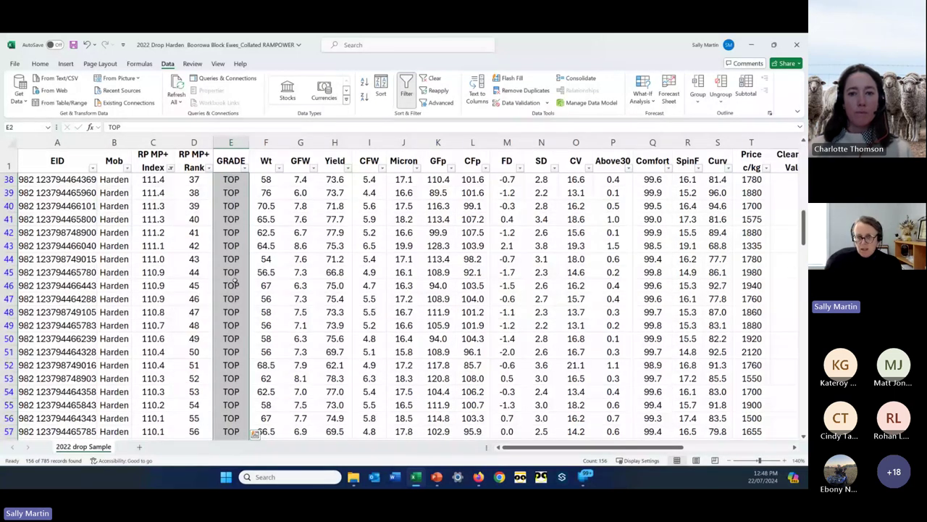
{"action": "scroll", "coordinate": [234, 281], "scroll_direction": "down", "scroll_amount": 20}
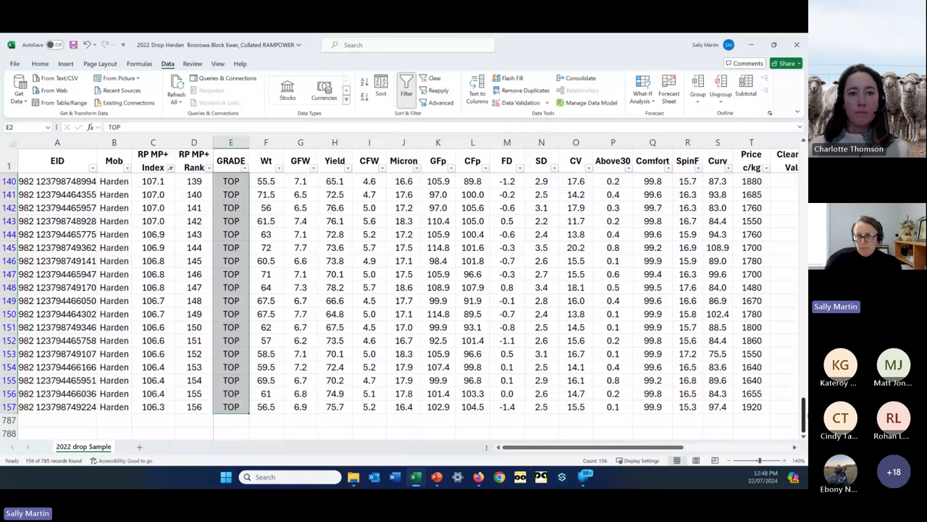
{"action": "scroll", "coordinate": [405, 290], "scroll_direction": "up", "scroll_amount": 20}
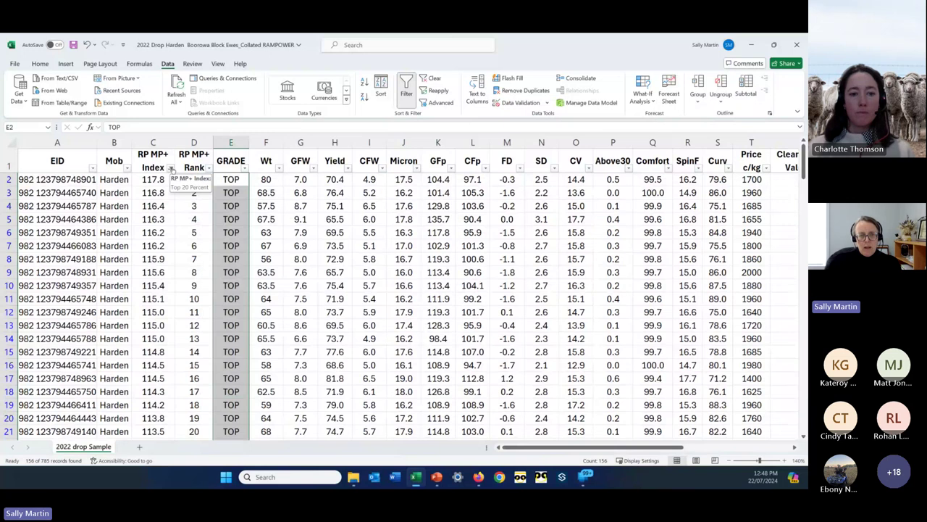
Change the RP MP+ Index filter to show the bottom 20 percent of ewes.
{"action": "left_click", "coordinate": [171, 169]}
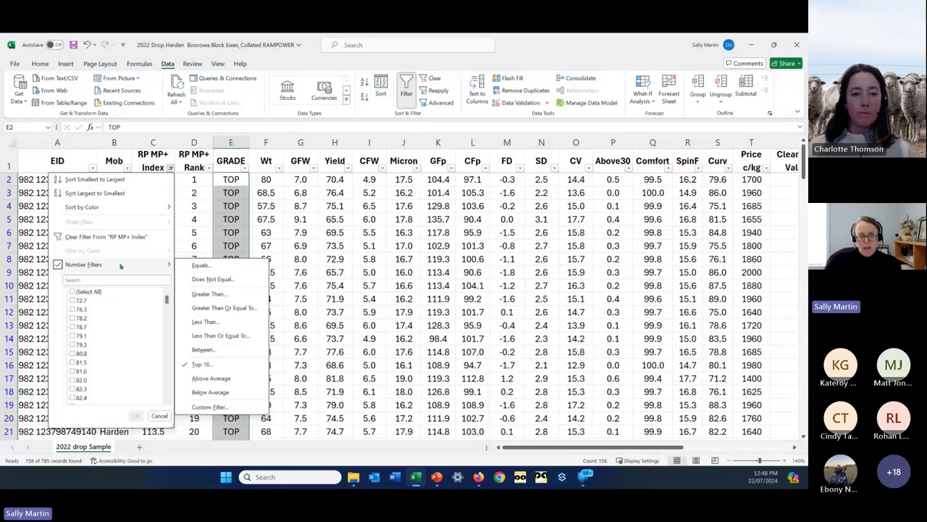
{"action": "left_click", "coordinate": [201, 364]}
{"action": "left_click", "coordinate": [302, 189]}
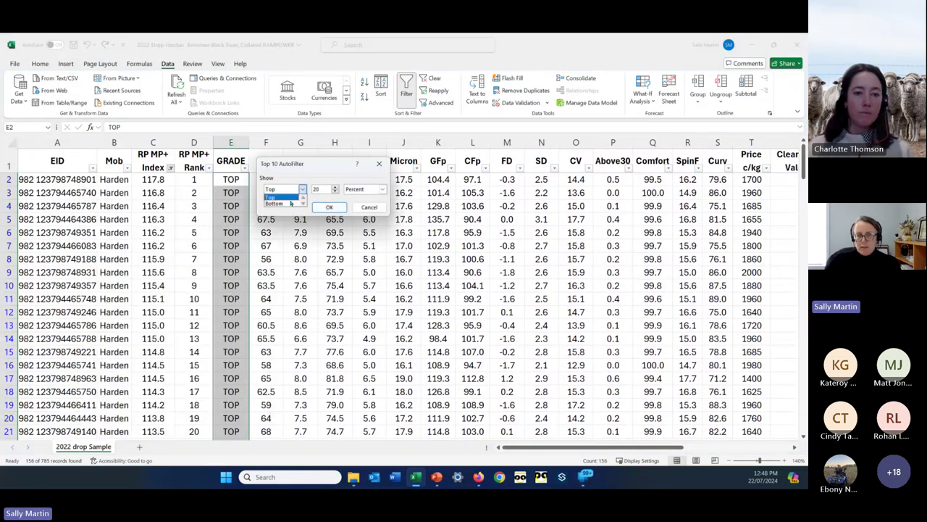
{"action": "left_click", "coordinate": [291, 204]}
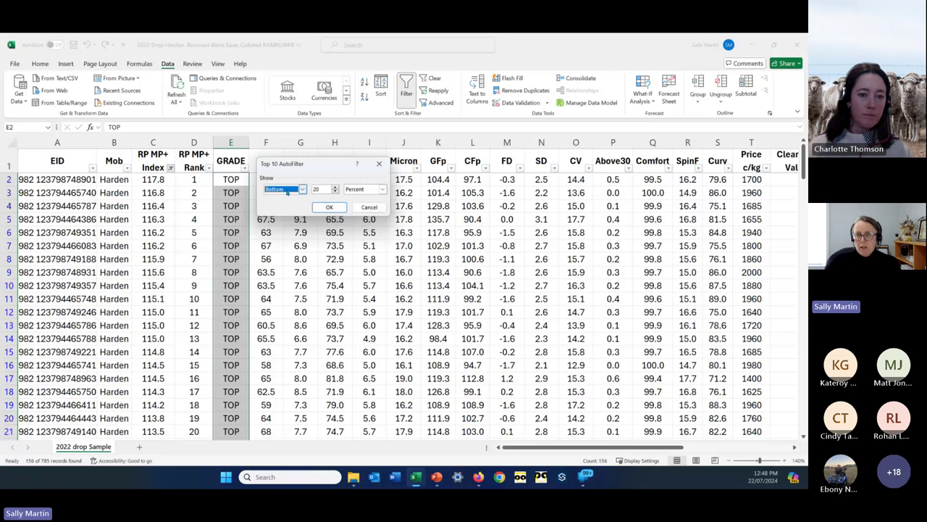
{"action": "left_click", "coordinate": [302, 189]}
{"action": "left_click", "coordinate": [287, 203]}
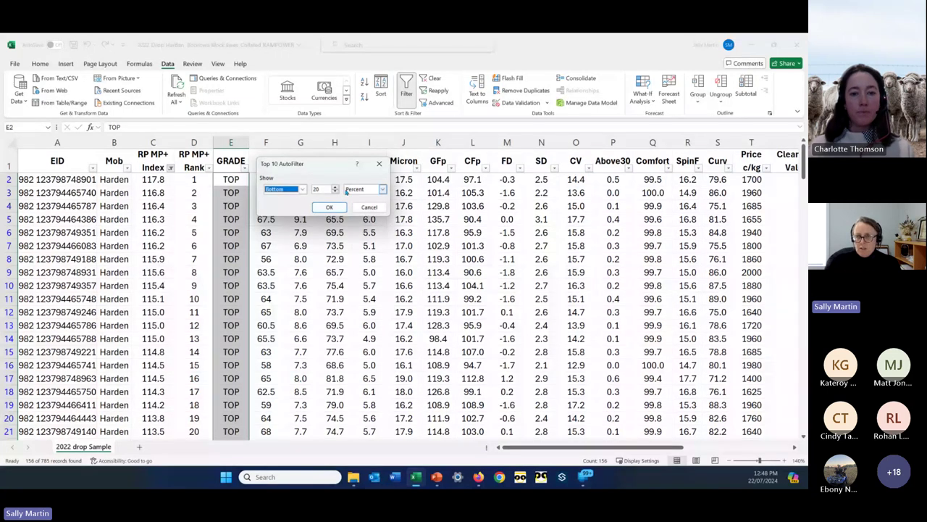
{"action": "left_click", "coordinate": [330, 208]}
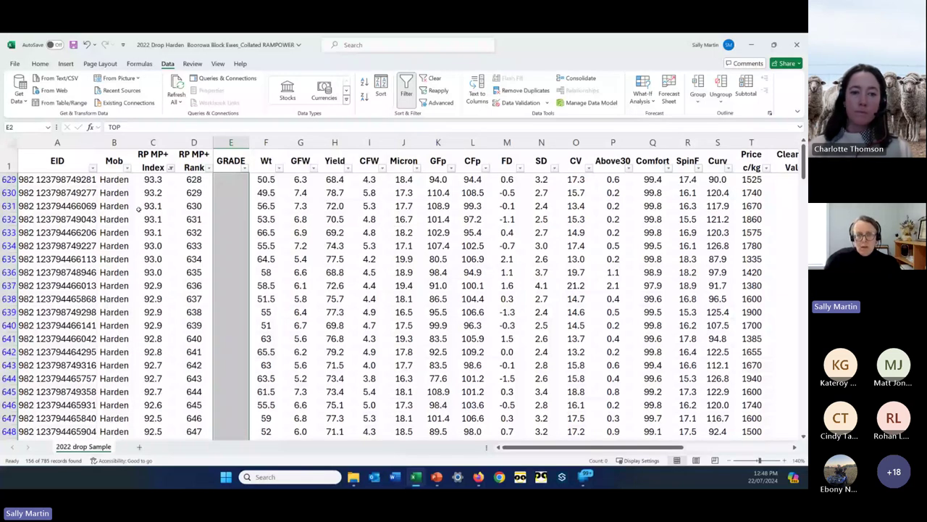
Fill GRADE with BOTTOM for every filtered ewe and clear the filter from RP MP+ Index.
{"action": "left_click", "coordinate": [230, 179]}
{"action": "type", "text": "BOT"}
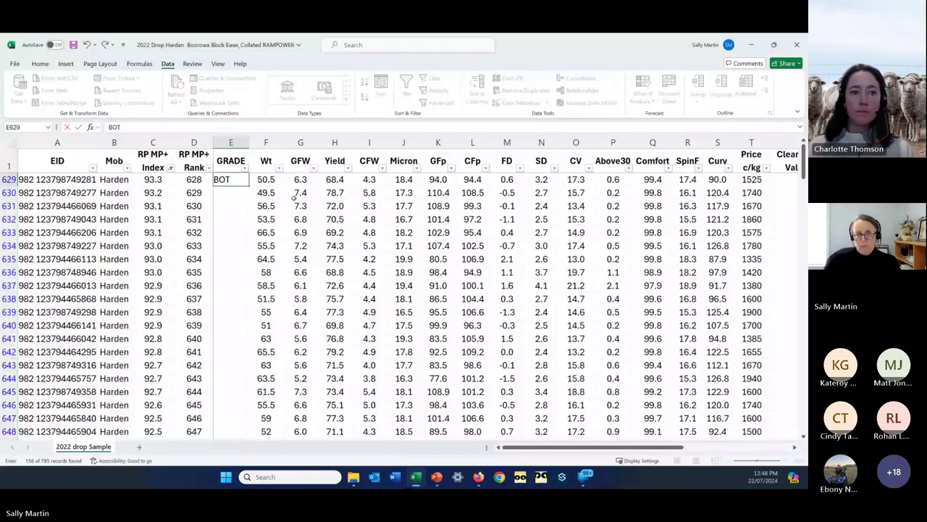
{"action": "type", "text": "TOM"}
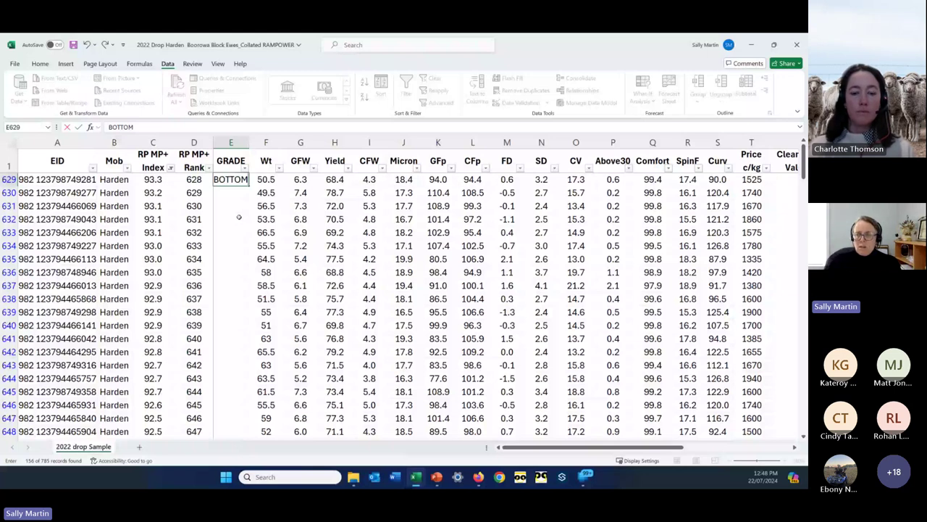
{"action": "double_click", "coordinate": [248, 186]}
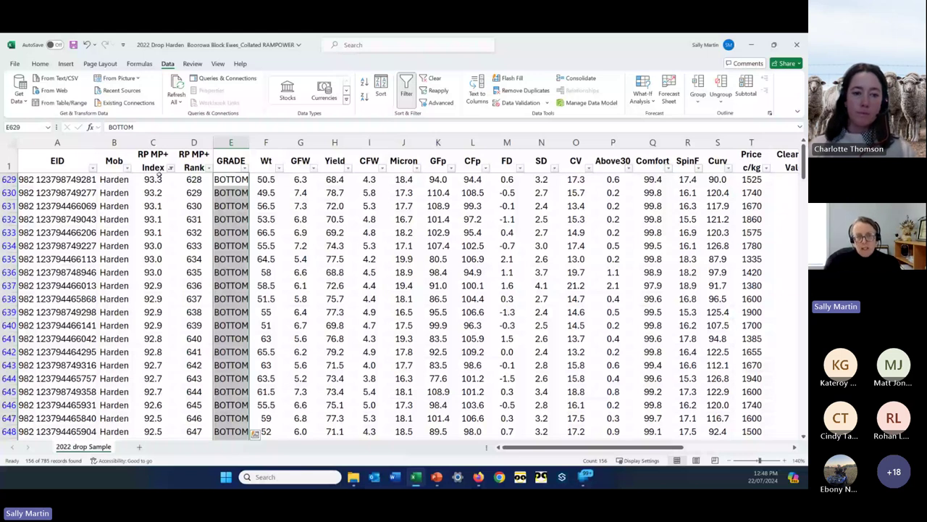
{"action": "left_click", "coordinate": [170, 167]}
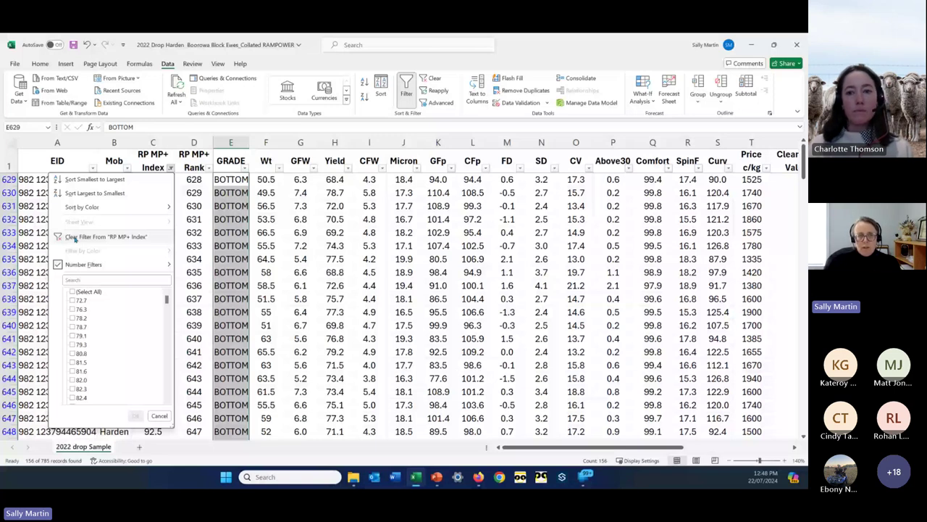
{"action": "left_click", "coordinate": [75, 238]}
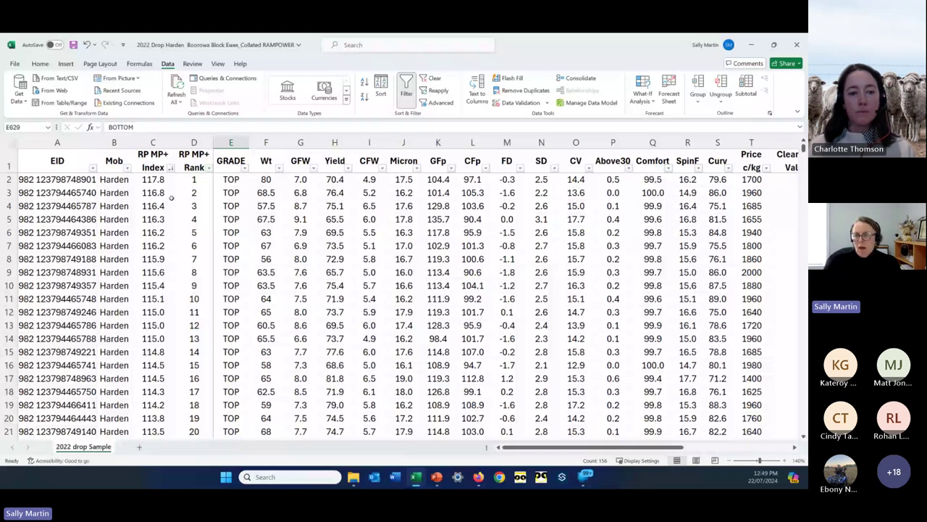
Create a PivotTable from the full ewe data range, EID to Comments, on a new worksheet named Summary.
{"action": "left_click", "coordinate": [71, 165]}
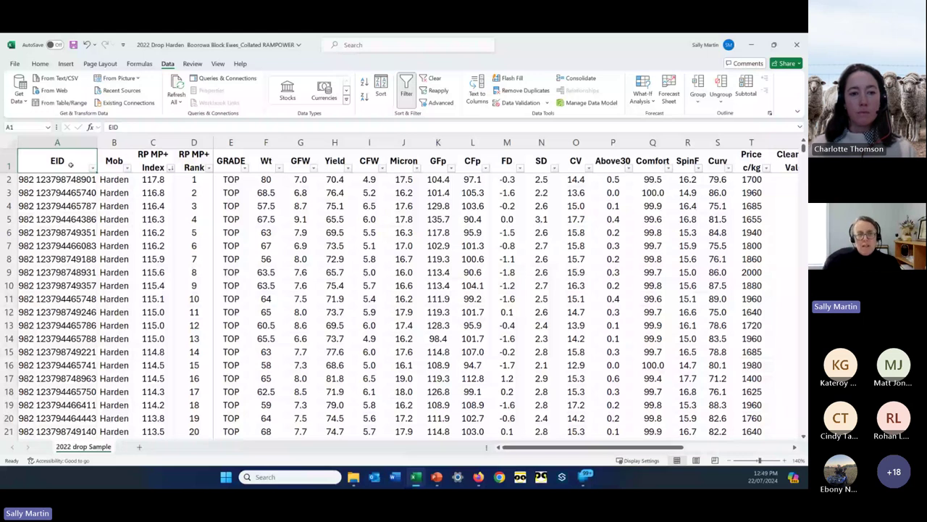
{"action": "left_click", "coordinate": [66, 64]}
{"action": "left_click", "coordinate": [23, 95]}
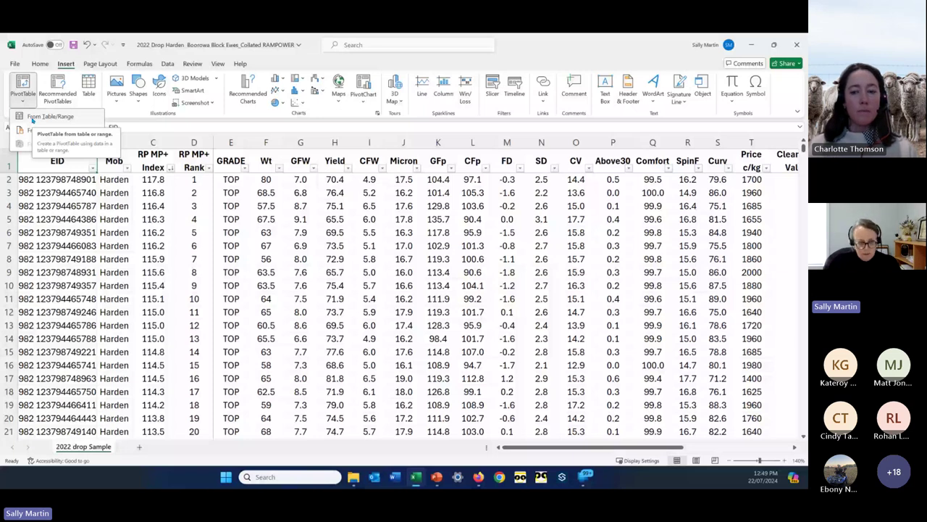
{"action": "left_click", "coordinate": [32, 119]}
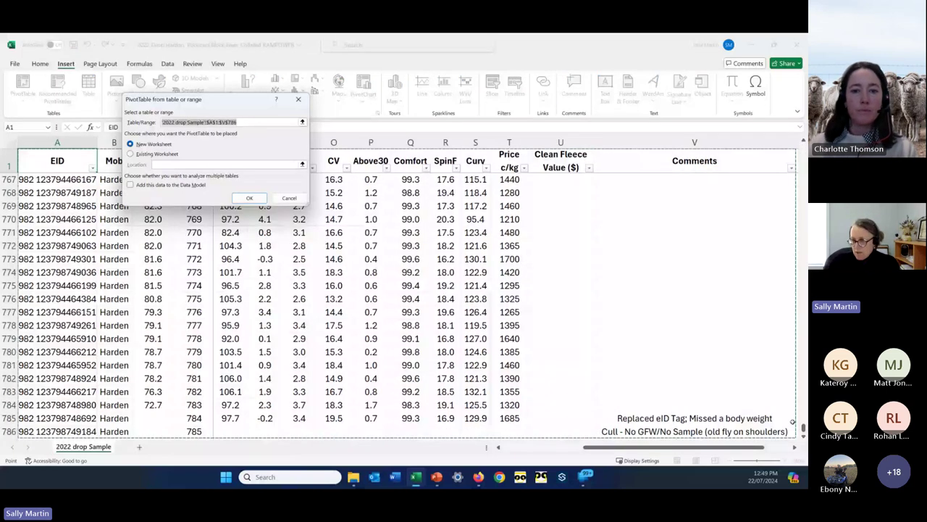
{"action": "scroll", "coordinate": [477, 247], "scroll_direction": "up", "scroll_amount": 1}
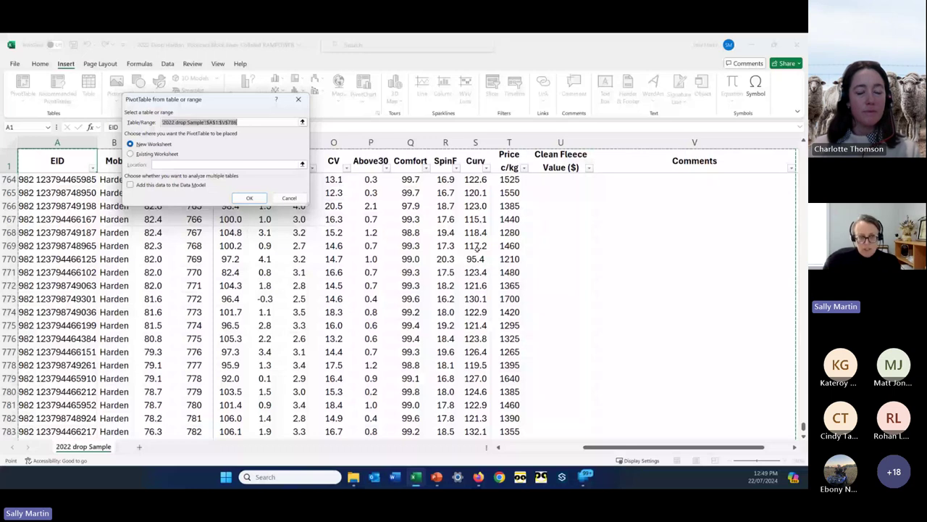
{"action": "left_click", "coordinate": [250, 198]}
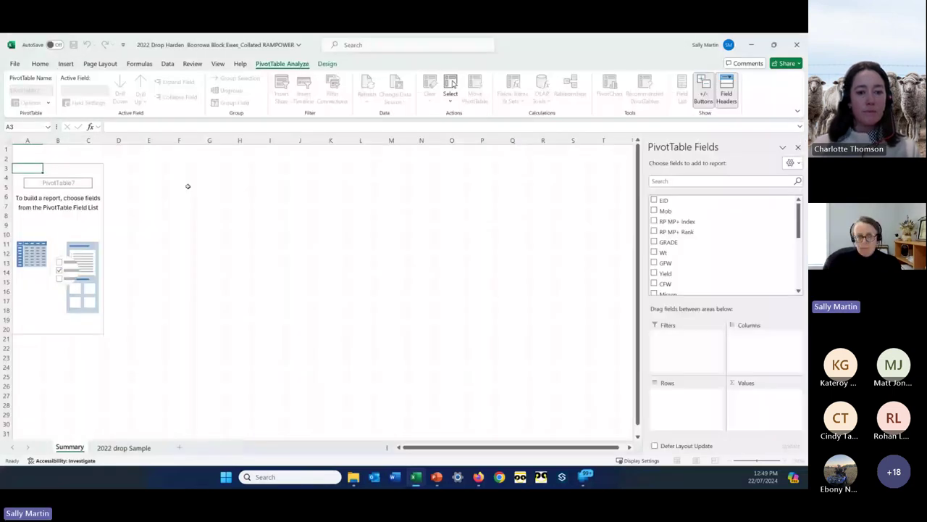
{"action": "scroll", "coordinate": [91, 229], "scroll_direction": "up", "scroll_amount": 2}
{"action": "left_click", "coordinate": [90, 229]}
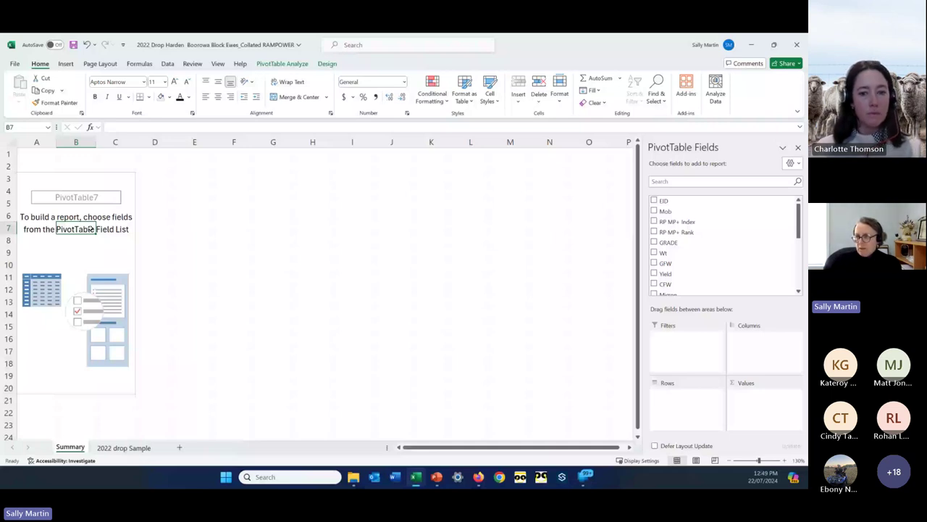
Set GRADE as the PivotTable rows and add EID as a value to count the ewes per grade.
{"action": "left_click", "coordinate": [667, 239]}
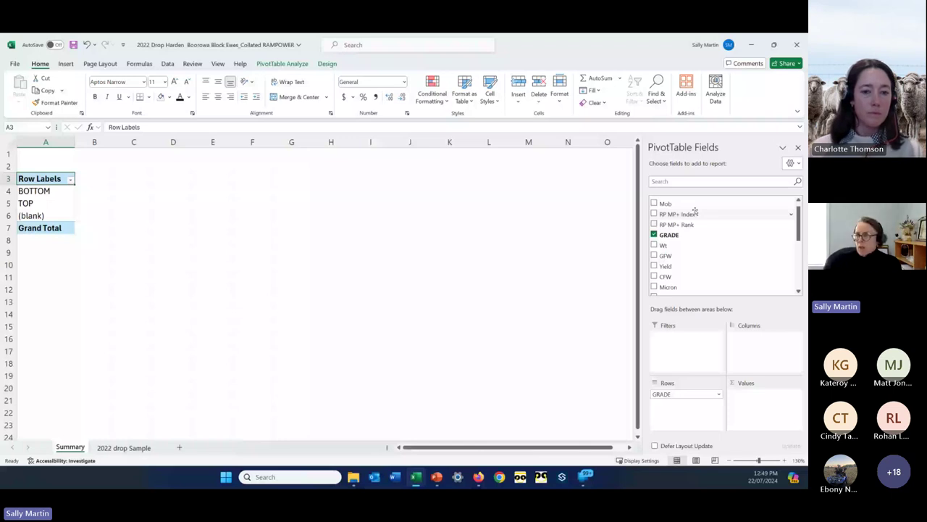
{"action": "scroll", "coordinate": [694, 210], "scroll_direction": "up", "scroll_amount": 1}
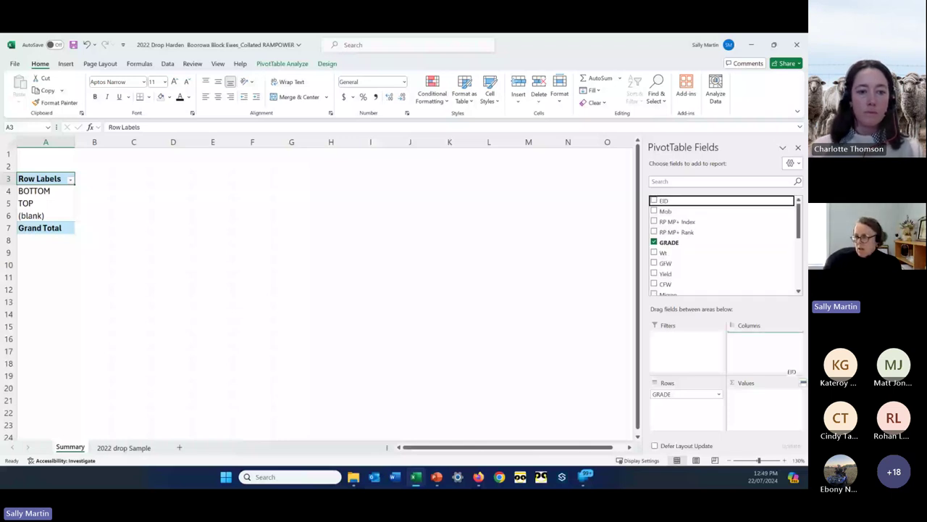
{"action": "left_click_drag", "start_coordinate": [666, 200], "coordinate": [782, 399]}
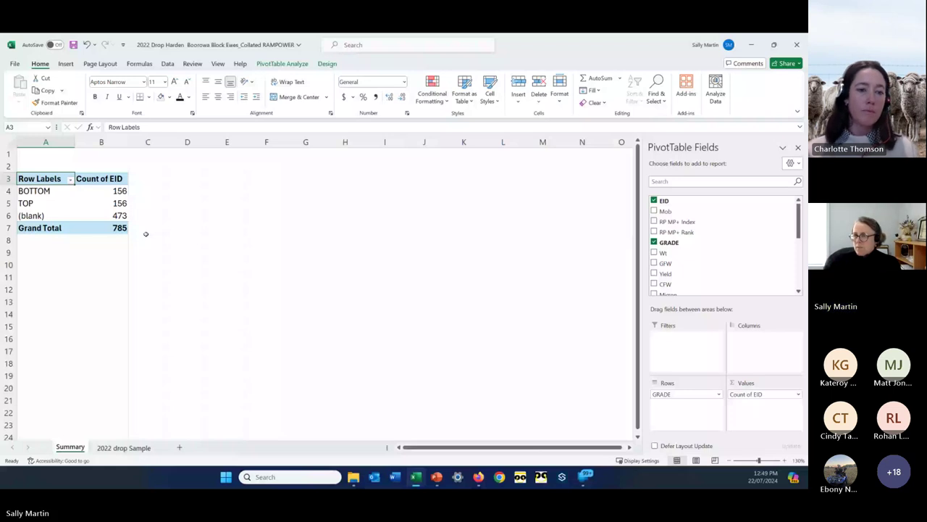
Add RP MP+ Index, Wt, GFW, CFW and Micron as values in the PivotTable.
{"action": "left_click_drag", "start_coordinate": [678, 222], "coordinate": [774, 427]}
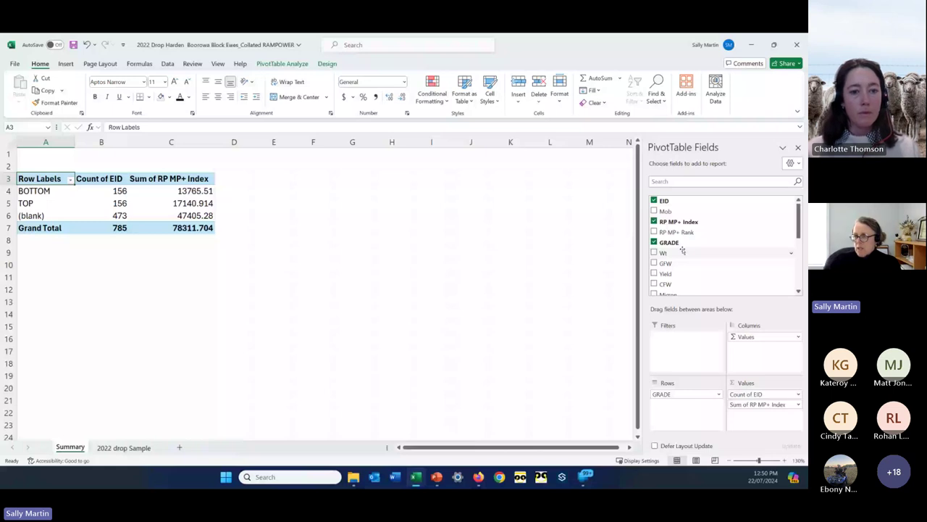
{"action": "left_click_drag", "start_coordinate": [683, 251], "coordinate": [764, 435]}
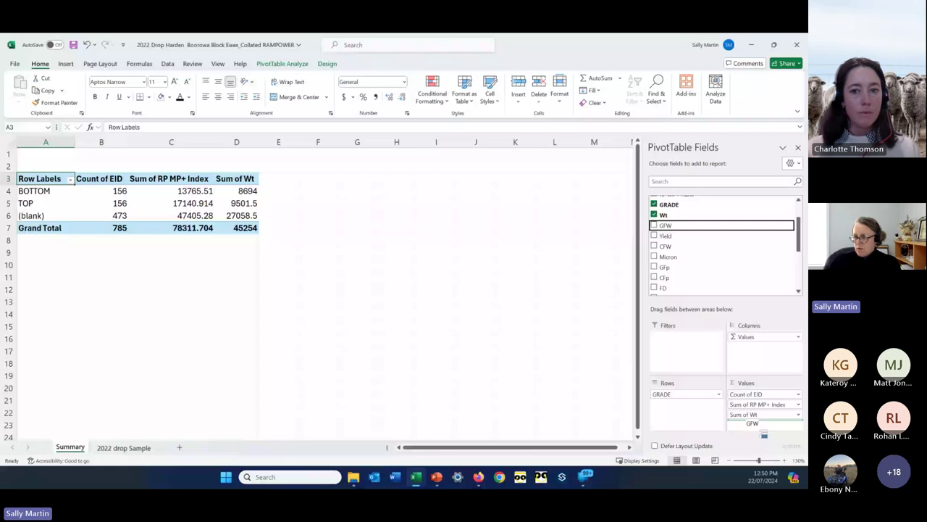
{"action": "left_click", "coordinate": [664, 246]}
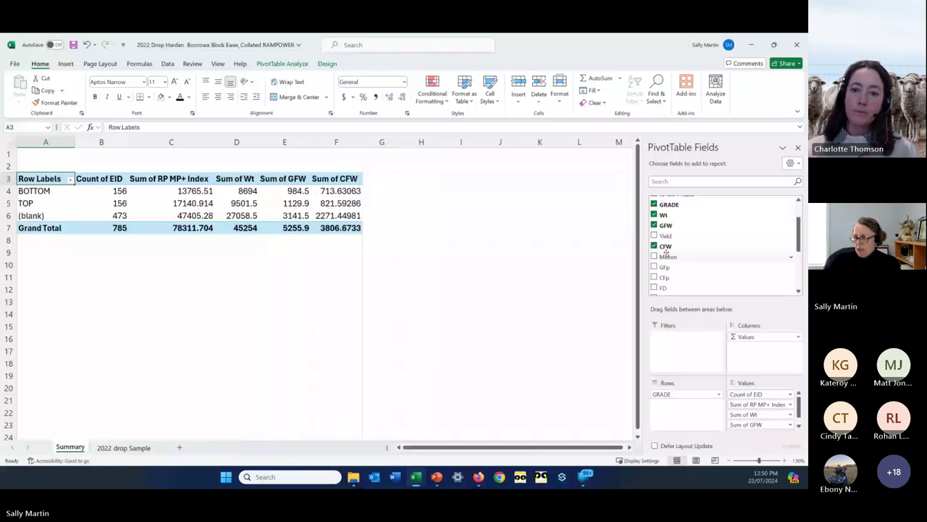
{"action": "left_click", "coordinate": [665, 255]}
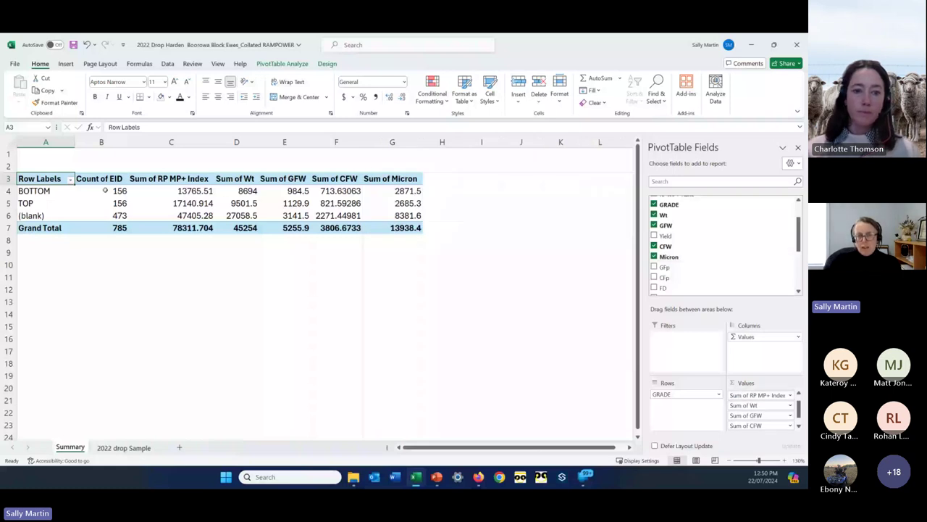
Summarise RP MP+ Index, Wt, GFW, CFW and Micron by Average instead of Sum in the PivotTable.
{"action": "right_click", "coordinate": [191, 207]}
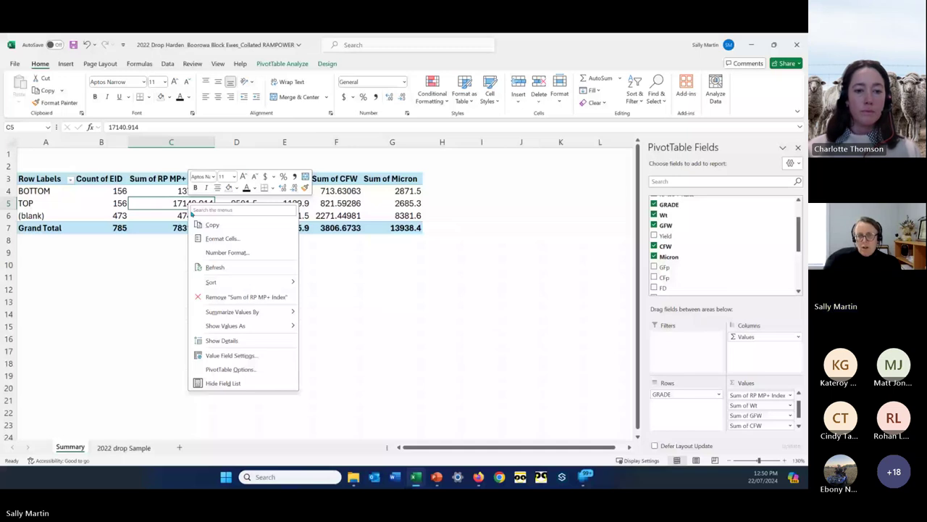
{"action": "left_click", "coordinate": [320, 340]}
{"action": "right_click", "coordinate": [262, 208]}
{"action": "mouse_move", "coordinate": [328, 311]}
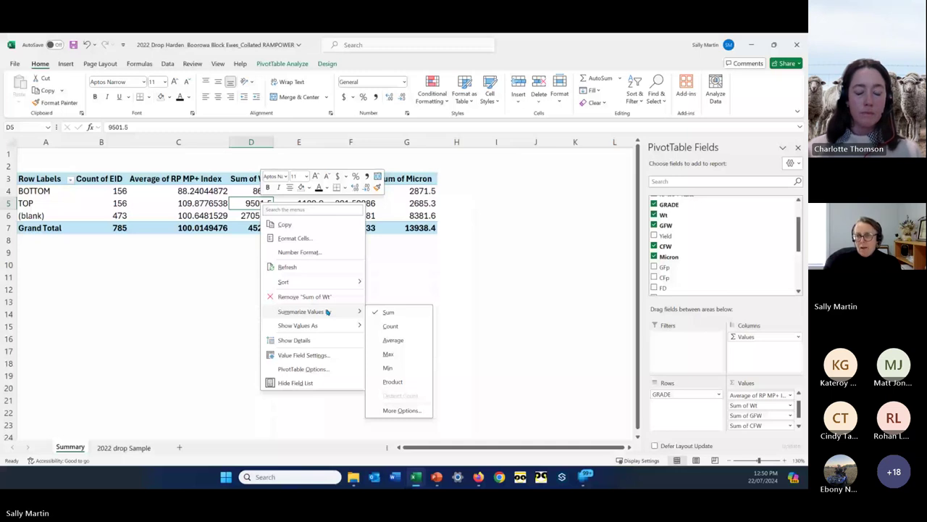
{"action": "left_click", "coordinate": [392, 340]}
{"action": "right_click", "coordinate": [389, 207]}
{"action": "mouse_move", "coordinate": [442, 314]}
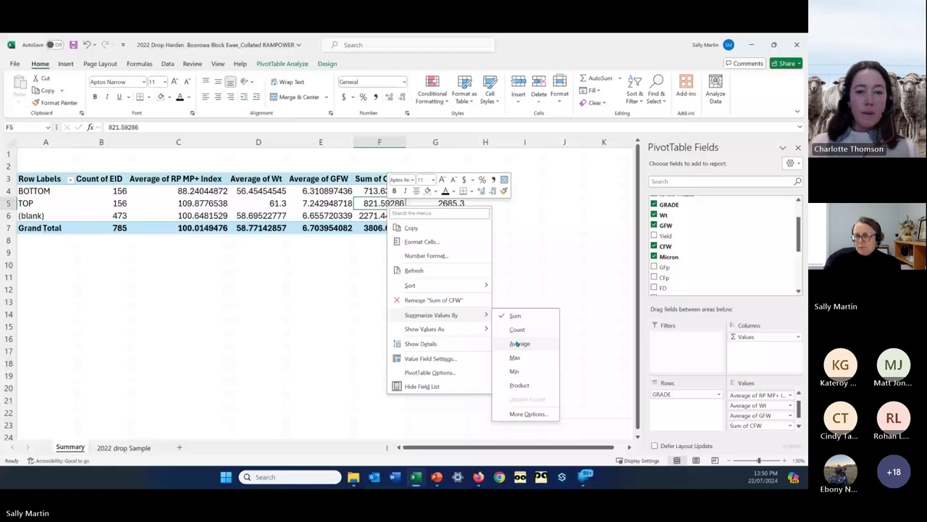
{"action": "left_click", "coordinate": [518, 344]}
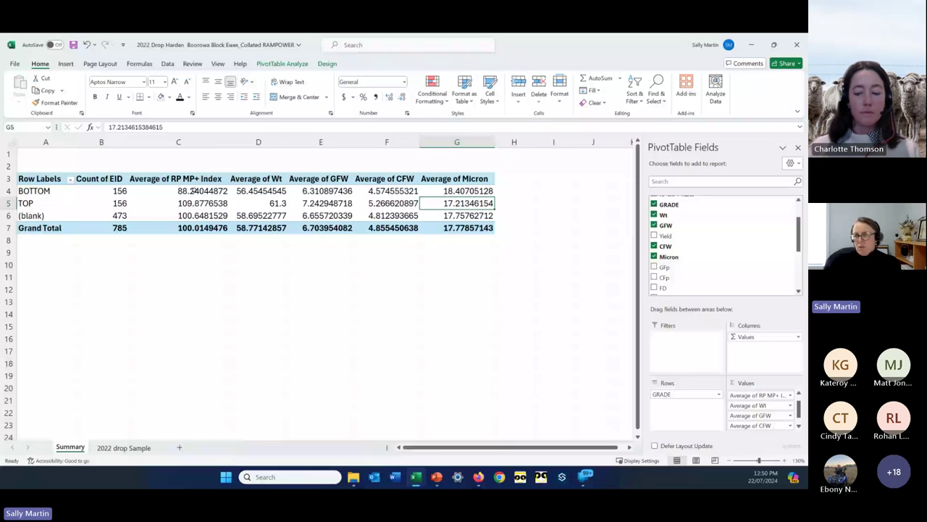
Format all the PivotTable averages, from RP MP+ Index to Micron including the Grand Total row, to one decimal place.
{"action": "left_click_drag", "start_coordinate": [193, 191], "coordinate": [464, 228]}
{"action": "left_click", "coordinate": [402, 97]}
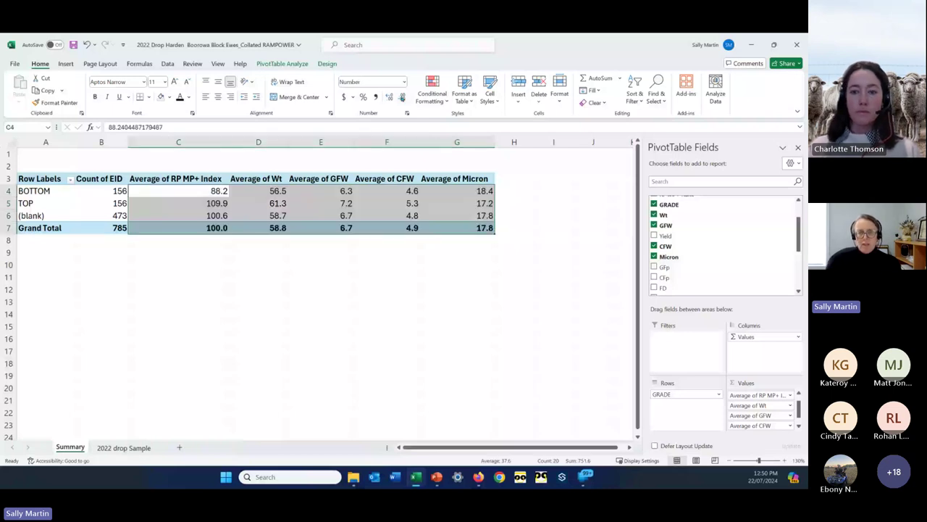
{"action": "left_click", "coordinate": [217, 228]}
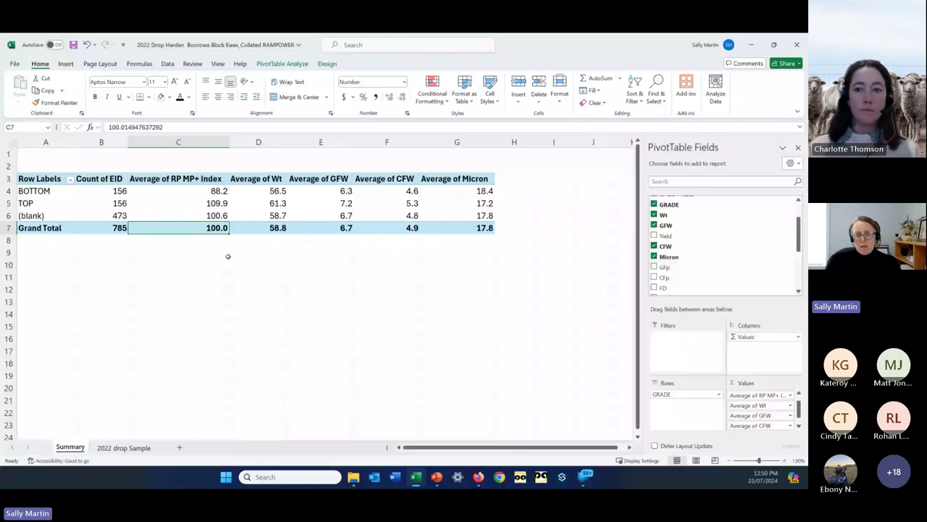
{"action": "left_click", "coordinate": [227, 256]}
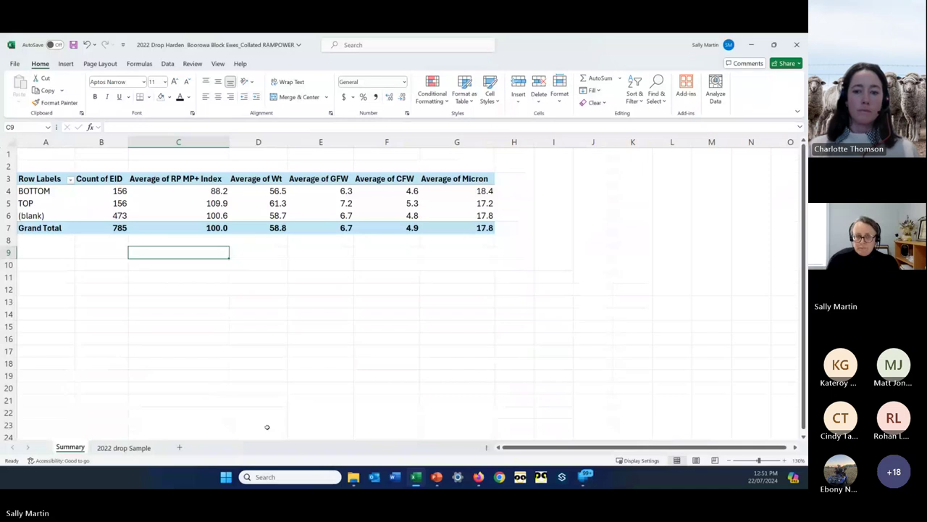
Switch to the 2022 drop Sample sheet and autofit the width of the GRADE column.
{"action": "left_click", "coordinate": [123, 447]}
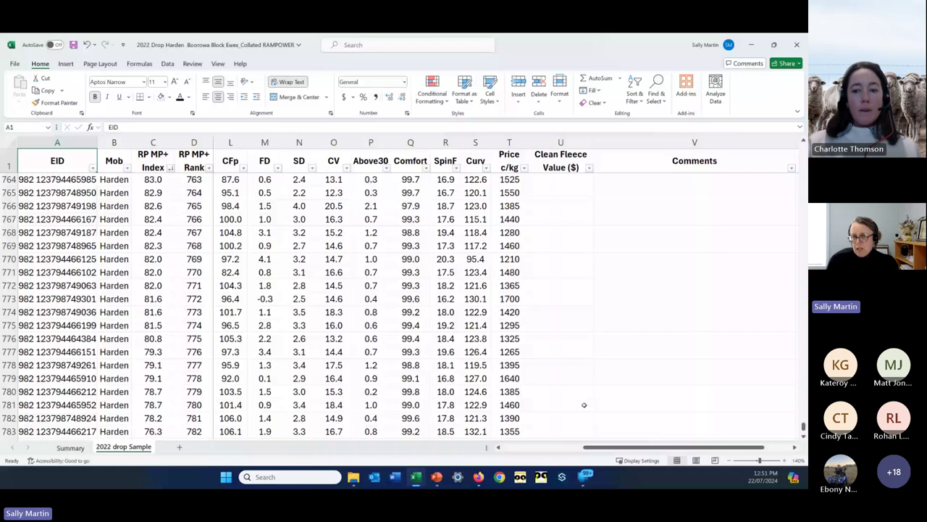
{"action": "scroll", "coordinate": [584, 404], "scroll_direction": "left", "scroll_amount": 5}
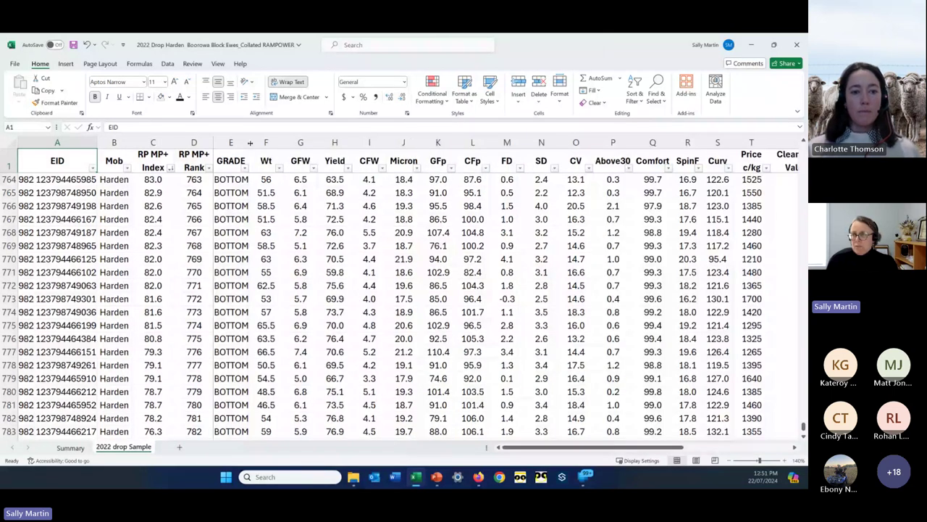
{"action": "double_click", "coordinate": [250, 143]}
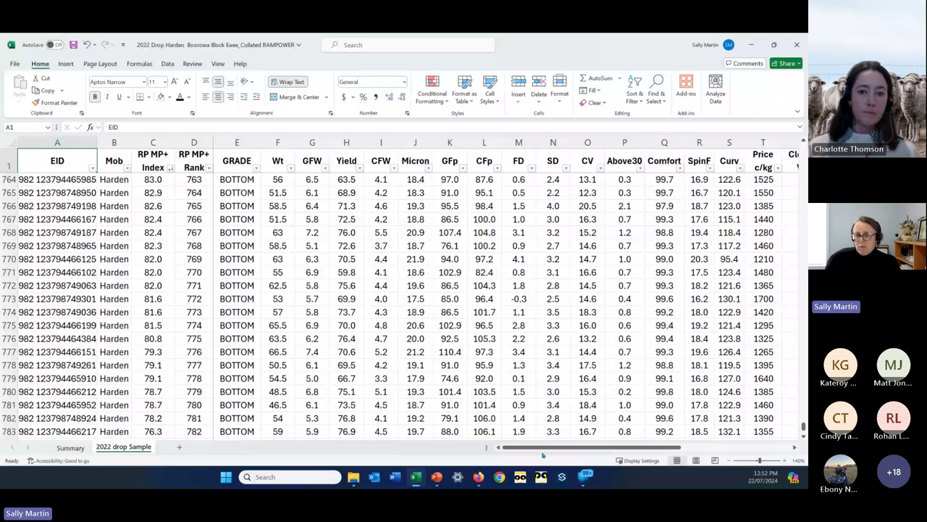
Highlight the Micron and Price c/kg columns in yellow.
{"action": "left_click_drag", "start_coordinate": [542, 447], "coordinate": [599, 451]}
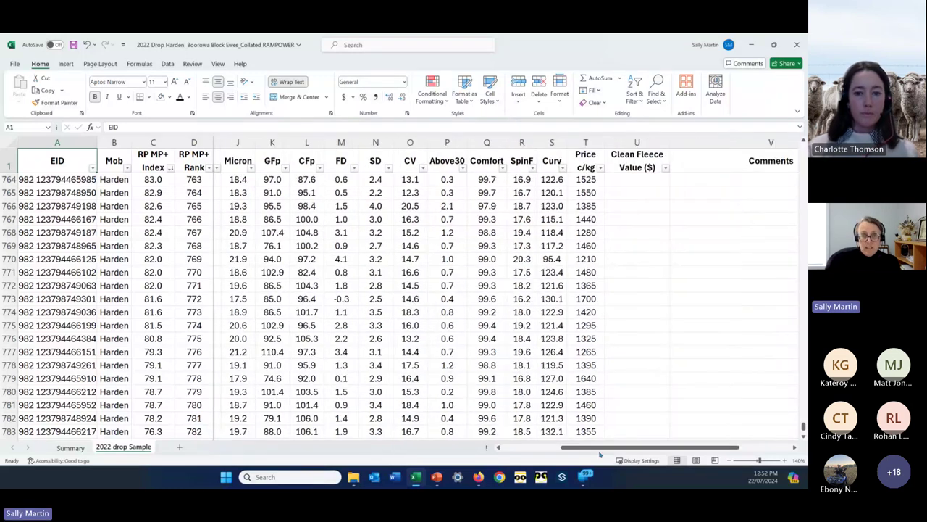
{"action": "left_click", "coordinate": [588, 178]}
{"action": "scroll", "coordinate": [588, 178], "scroll_direction": "up", "scroll_amount": 1}
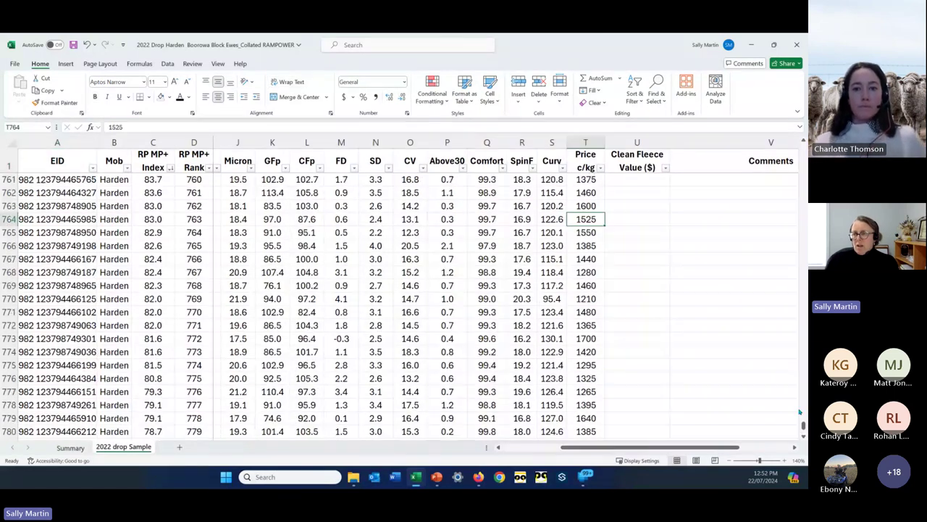
{"action": "left_click_drag", "start_coordinate": [802, 425], "coordinate": [804, 148]}
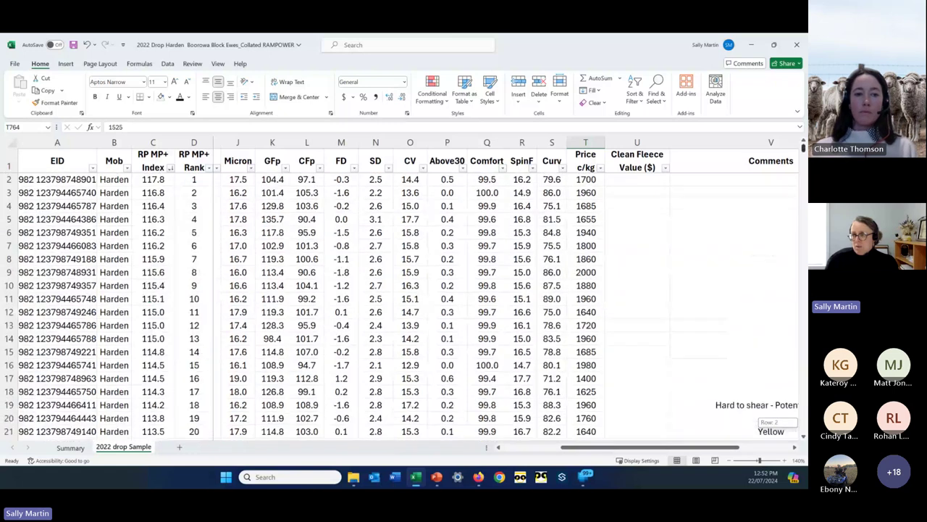
{"action": "left_click", "coordinate": [632, 184]}
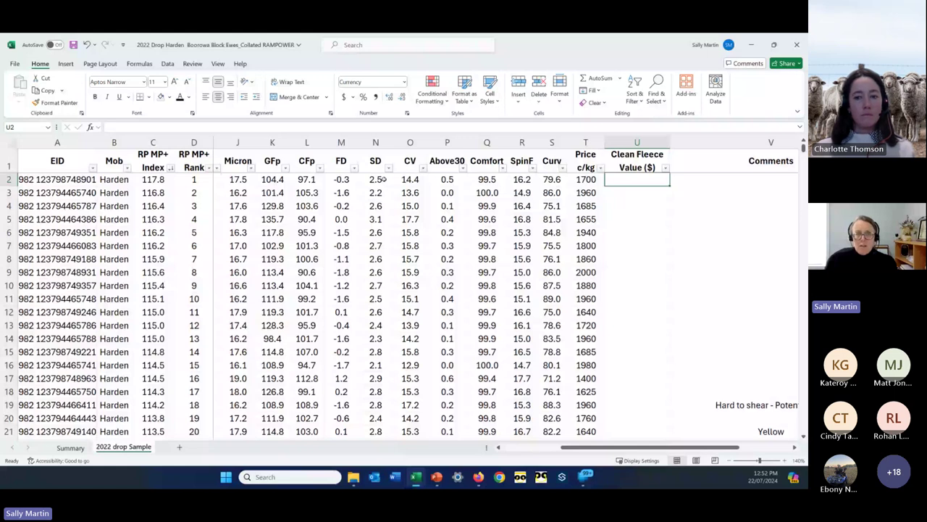
{"action": "left_click", "coordinate": [237, 142]}
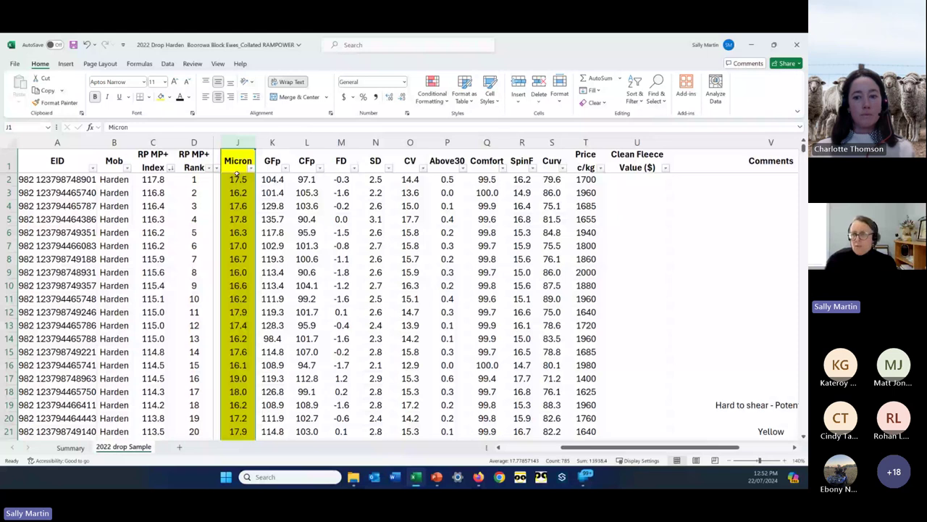
{"action": "left_click", "coordinate": [238, 179]}
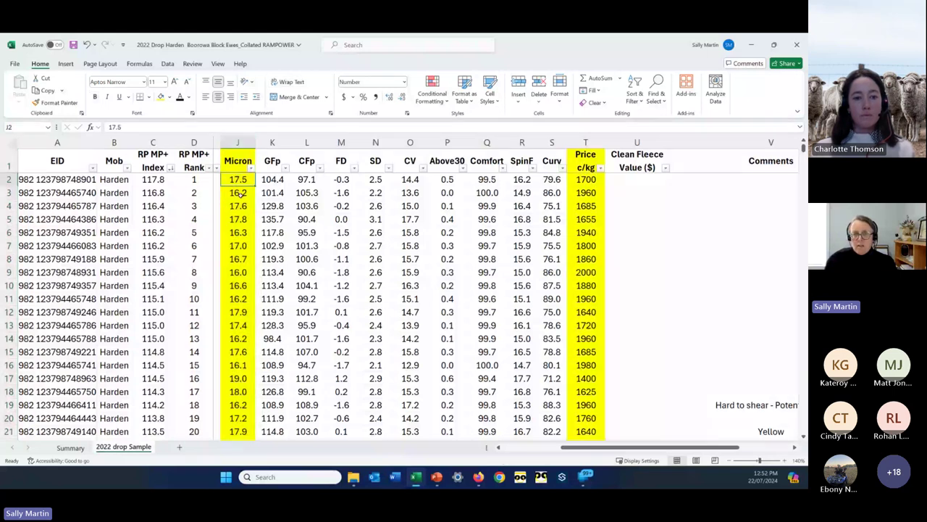
{"action": "left_click", "coordinate": [583, 179]}
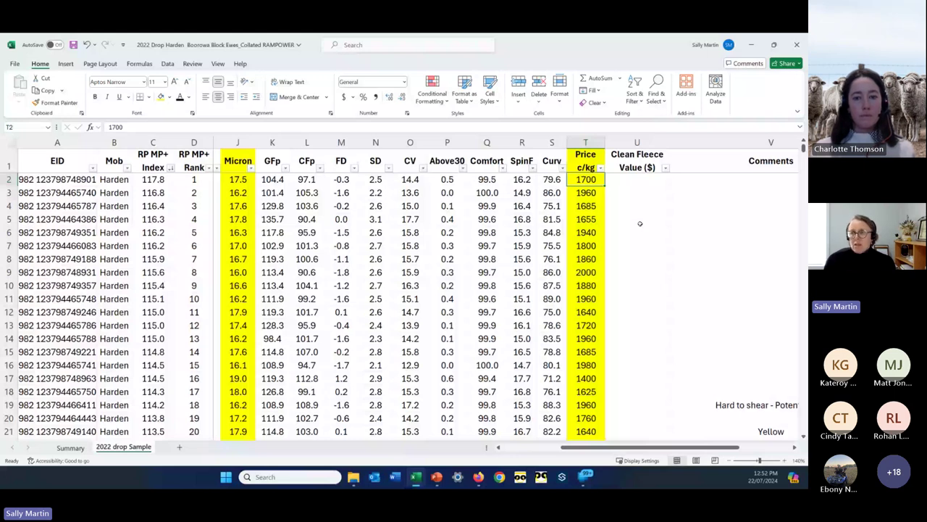
{"action": "key", "text": "Right"}
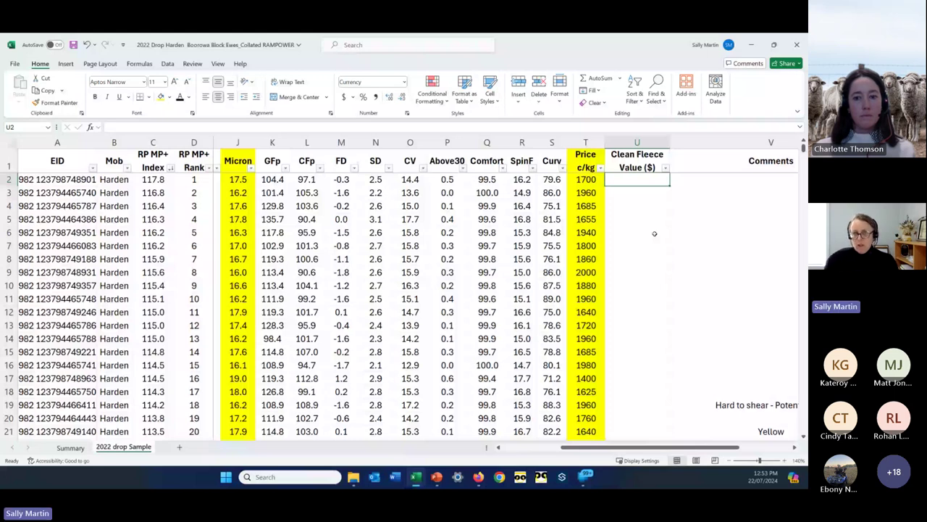
Highlight the CFW column in light blue.
{"action": "left_click", "coordinate": [498, 447]}
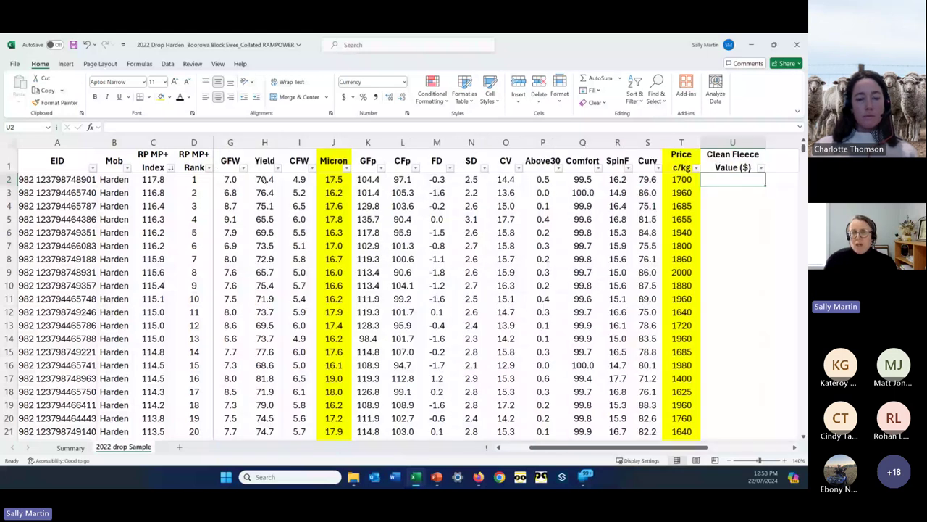
{"action": "left_click", "coordinate": [300, 142]}
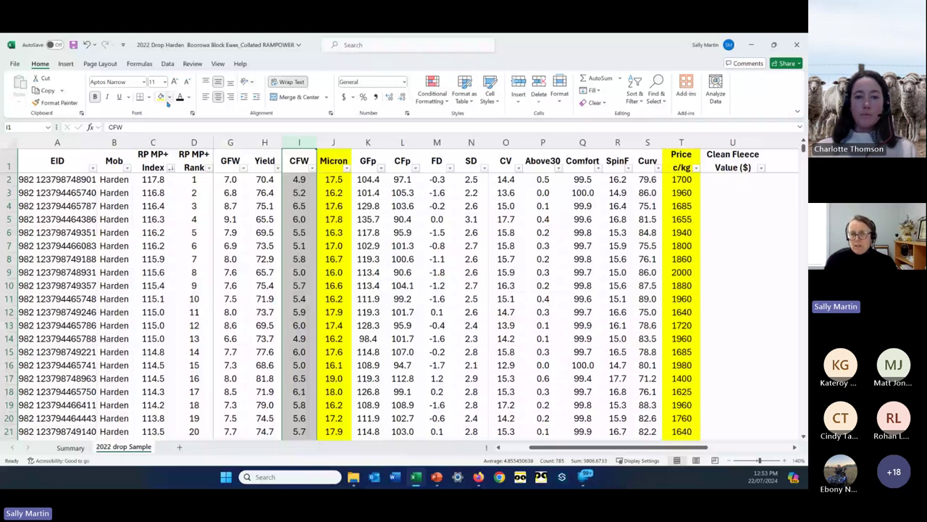
{"action": "left_click", "coordinate": [164, 98]}
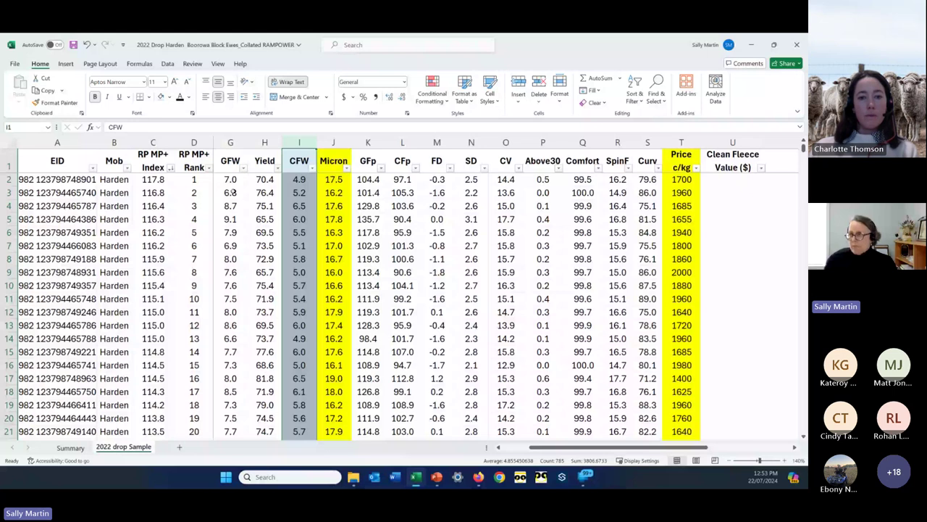
Enter the formula =(I2*T2) as the first ewe's Clean Fleece Value, multiplying her CFW by the Price c/kg.
{"action": "left_click", "coordinate": [732, 179]}
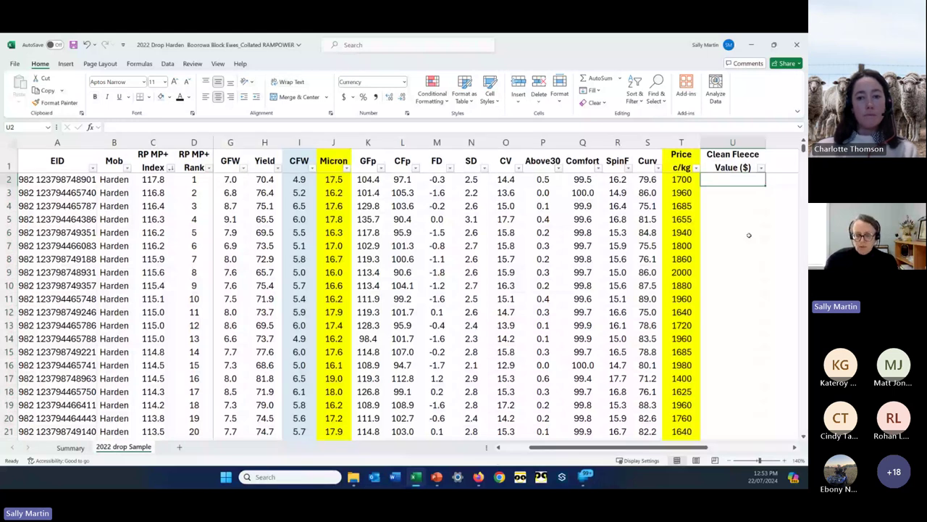
{"action": "type", "text": "("}
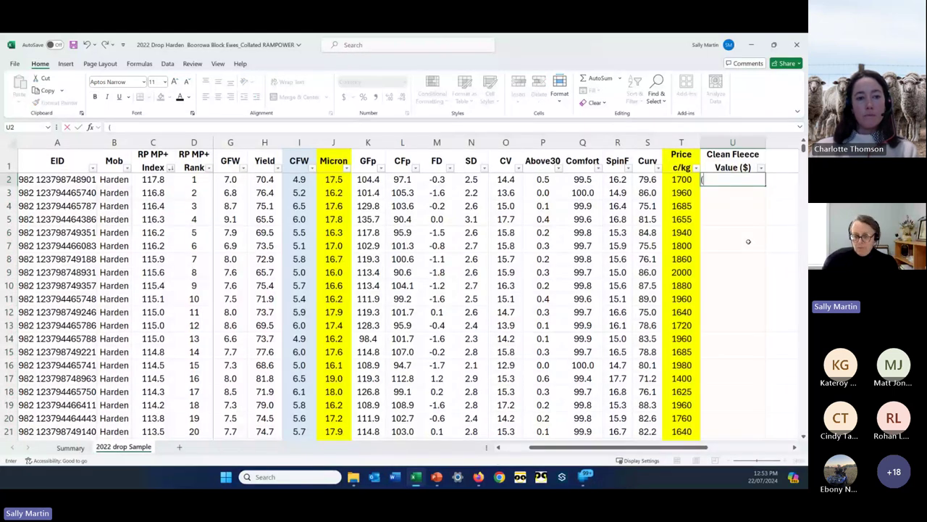
{"action": "key", "text": "BackSpace"}
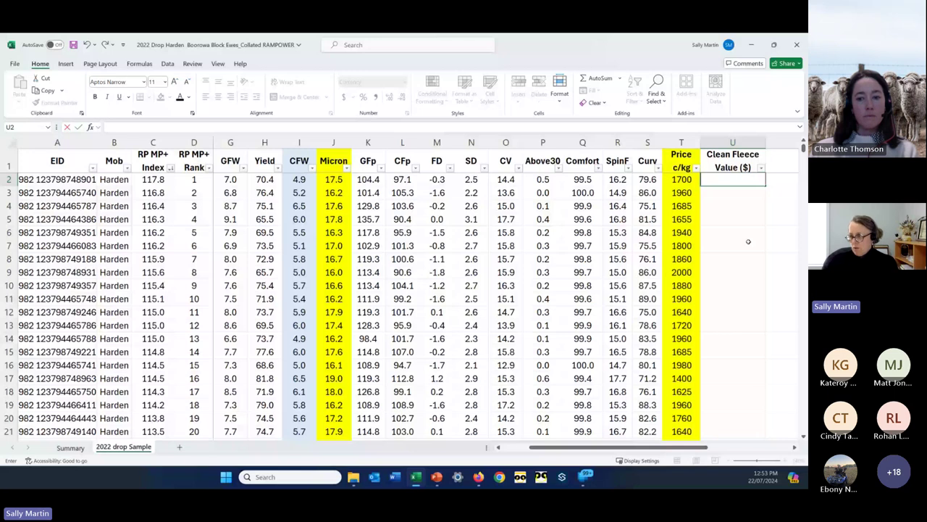
{"action": "left_click", "coordinate": [794, 447]}
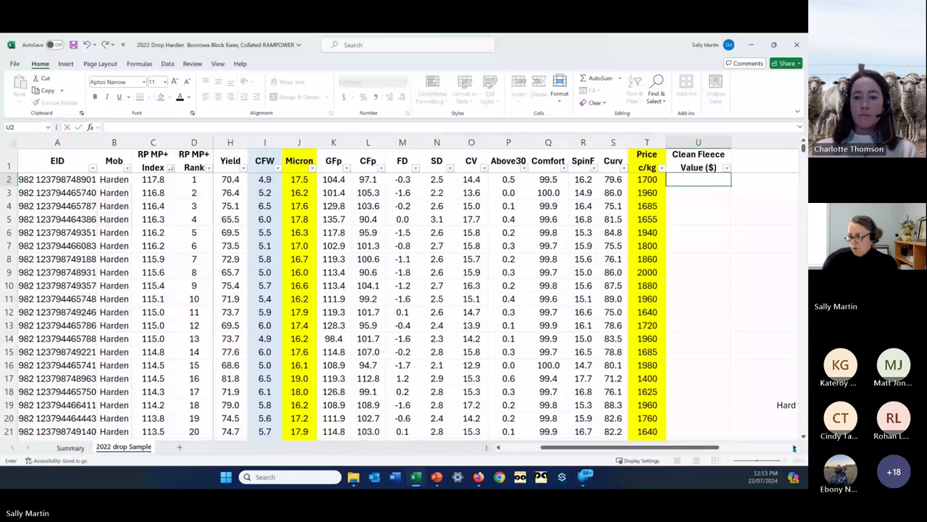
{"action": "type", "text": "="}
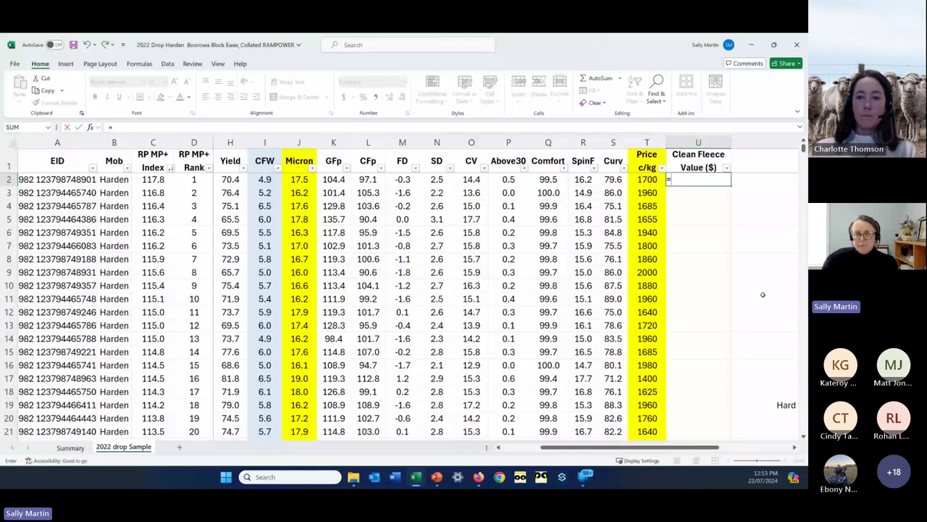
{"action": "type", "text": "("}
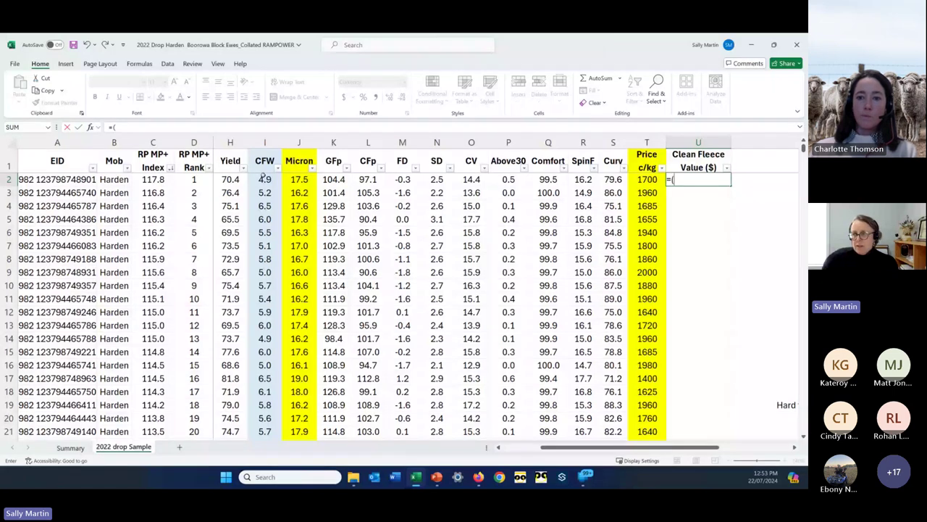
{"action": "left_click", "coordinate": [265, 178]}
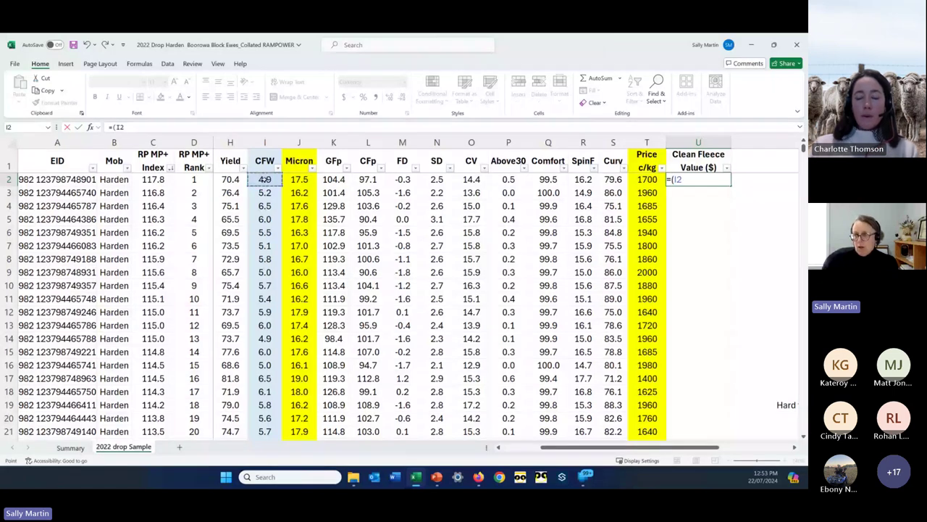
{"action": "type", "text": "*"}
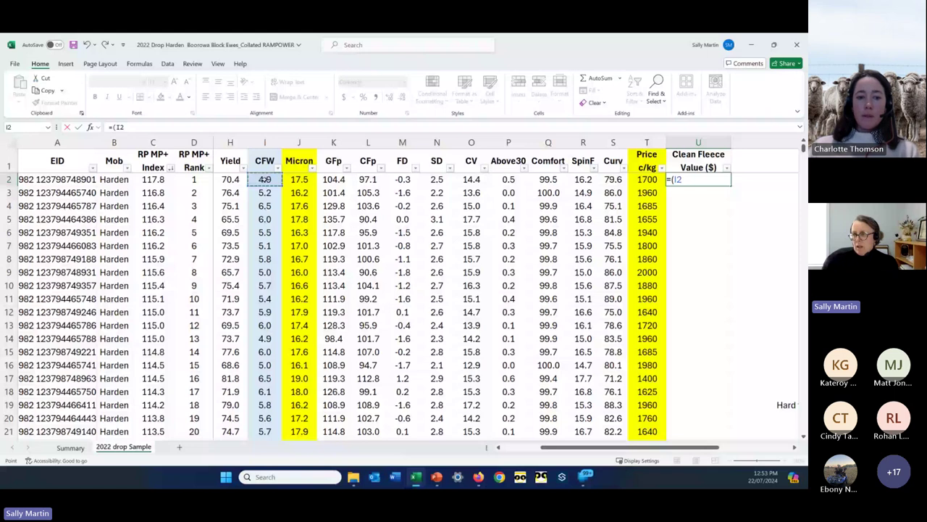
{"action": "left_click", "coordinate": [651, 179]}
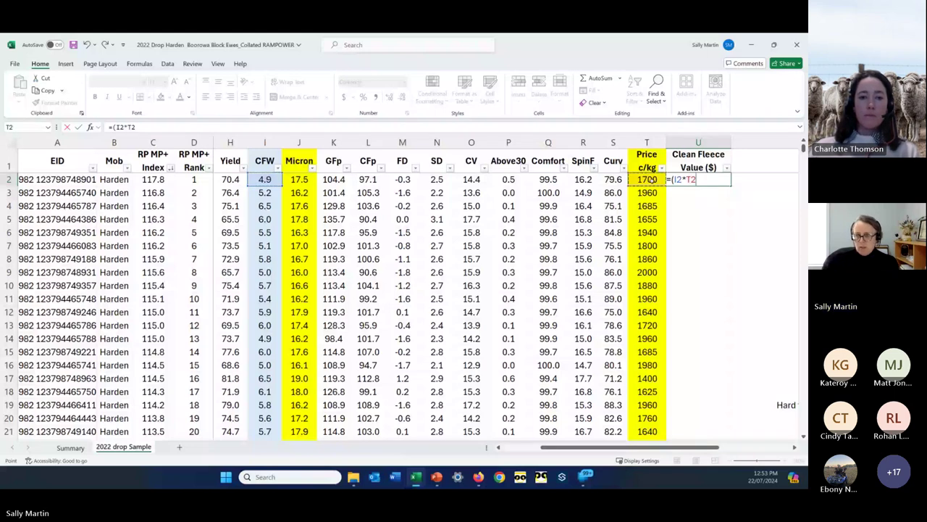
{"action": "type", "text": ")"}
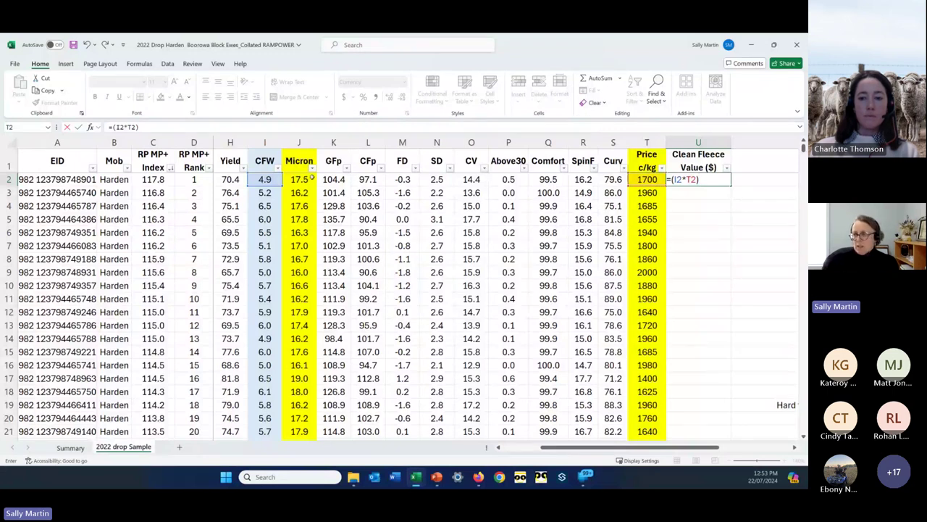
{"action": "key", "text": "Return"}
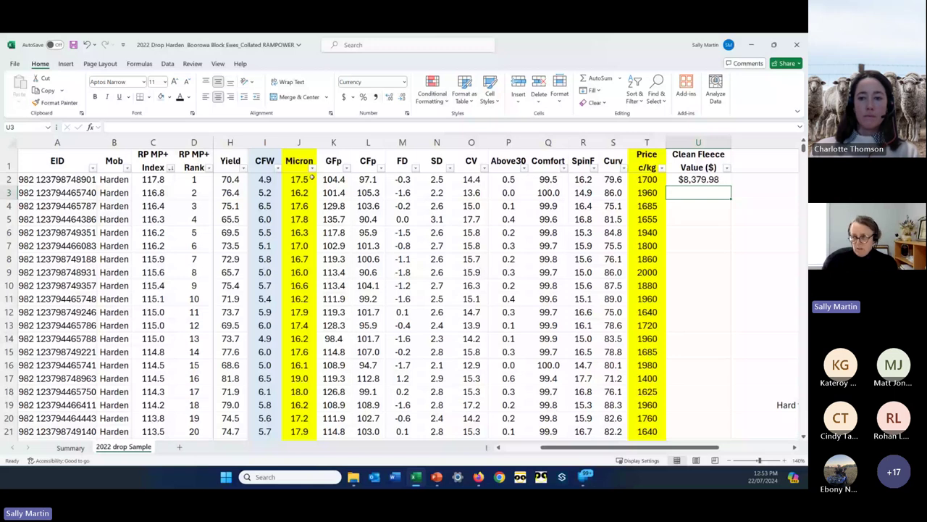
Convert the first ewe's Clean Fleece Value from cents to dollars by extending its formula to =(I2*T2)/100.
{"action": "key", "text": "Up"}
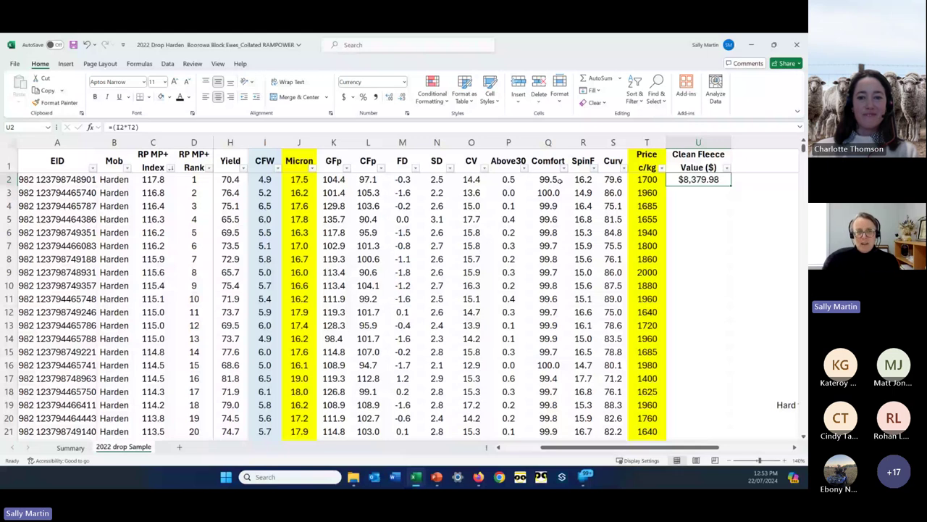
{"action": "left_click", "coordinate": [180, 128]}
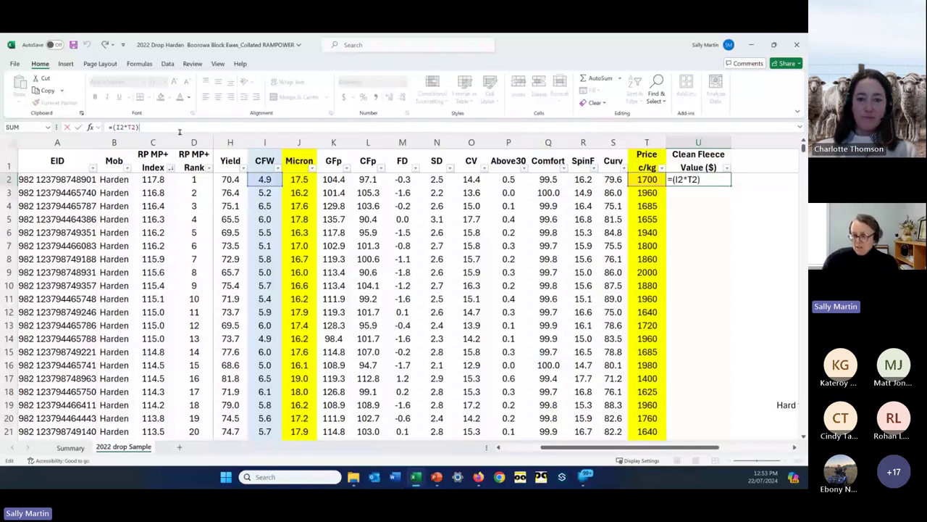
{"action": "type", "text": "/100"}
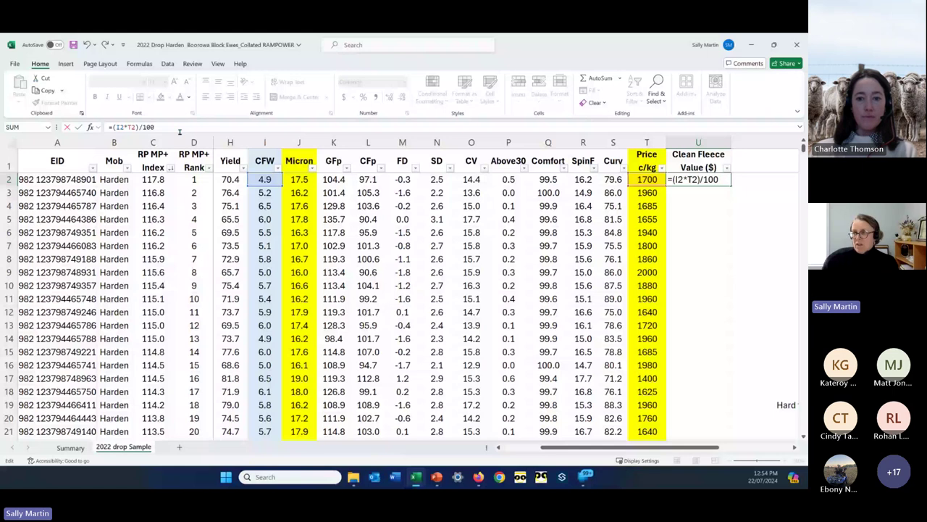
{"action": "key", "text": "Return"}
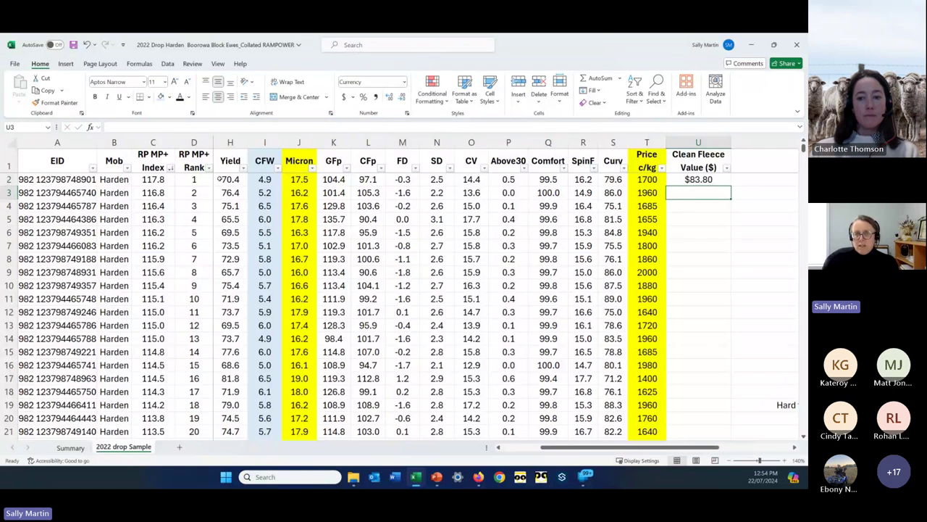
Fill the Clean Fleece Value formula down for all ewes and check the copied formulas in the next two rows.
{"action": "left_click", "coordinate": [330, 179]}
{"action": "left_click", "coordinate": [298, 180]}
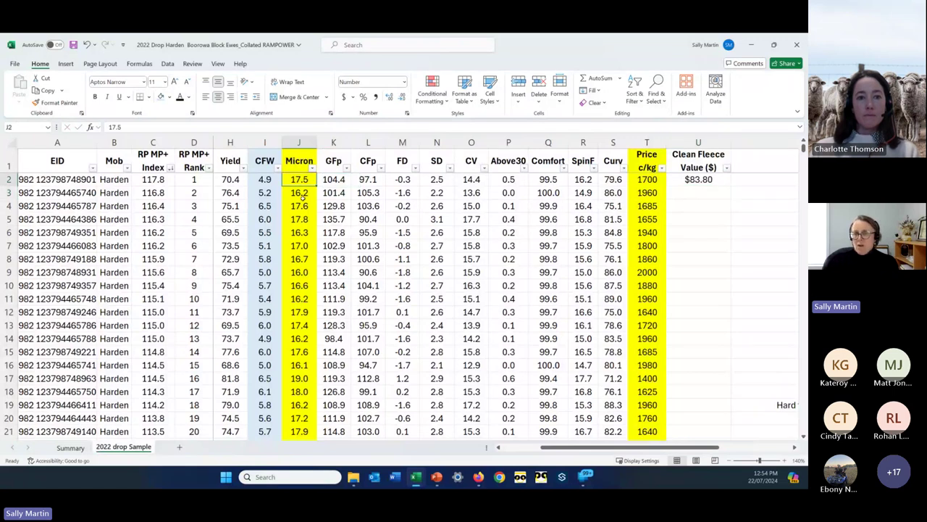
{"action": "left_click", "coordinate": [263, 180]}
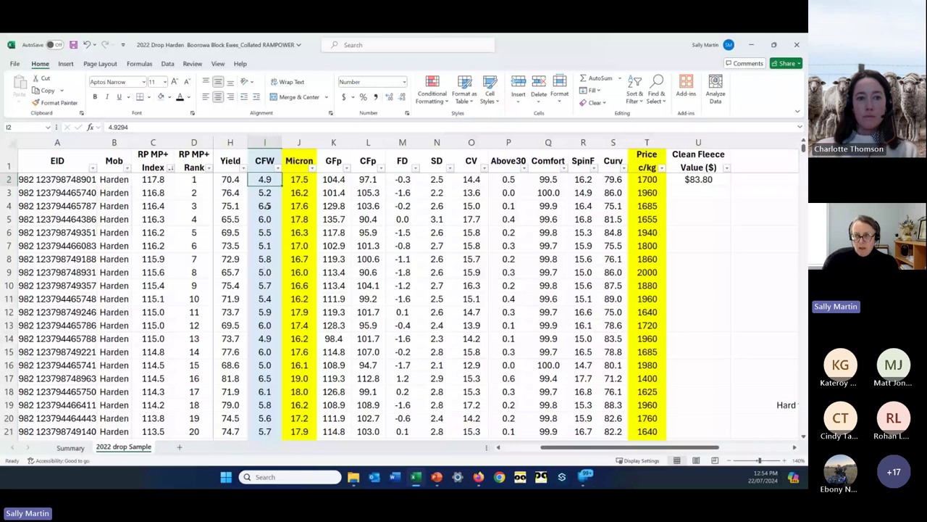
{"action": "left_click", "coordinate": [699, 180]}
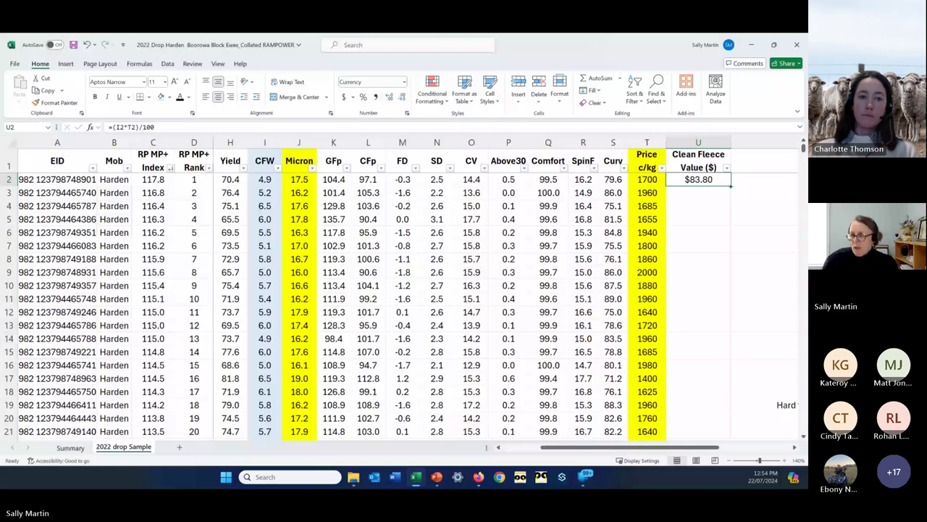
{"action": "double_click", "coordinate": [730, 185]}
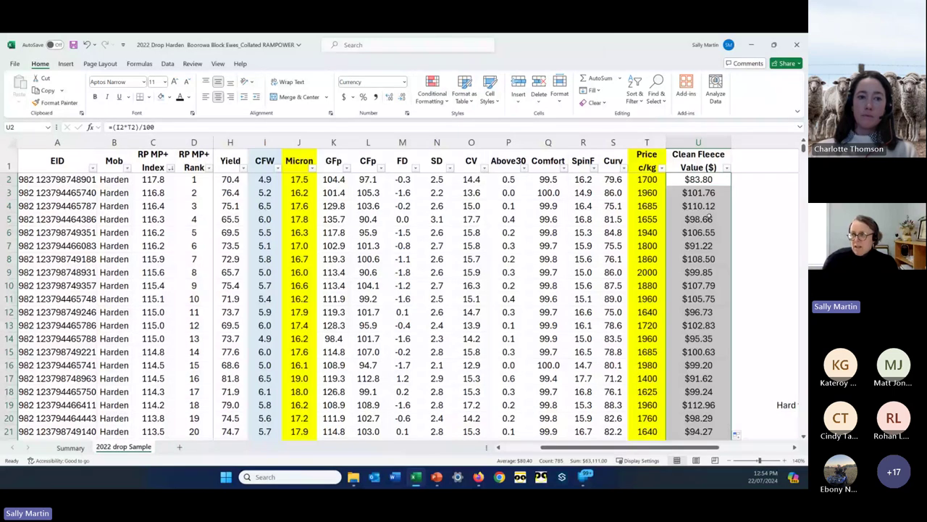
{"action": "left_click", "coordinate": [699, 193]}
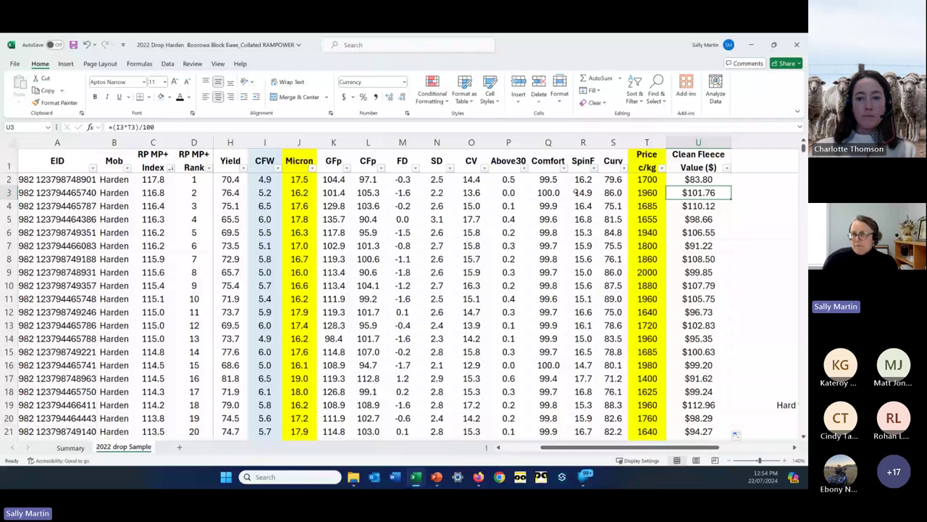
{"action": "left_click", "coordinate": [691, 208]}
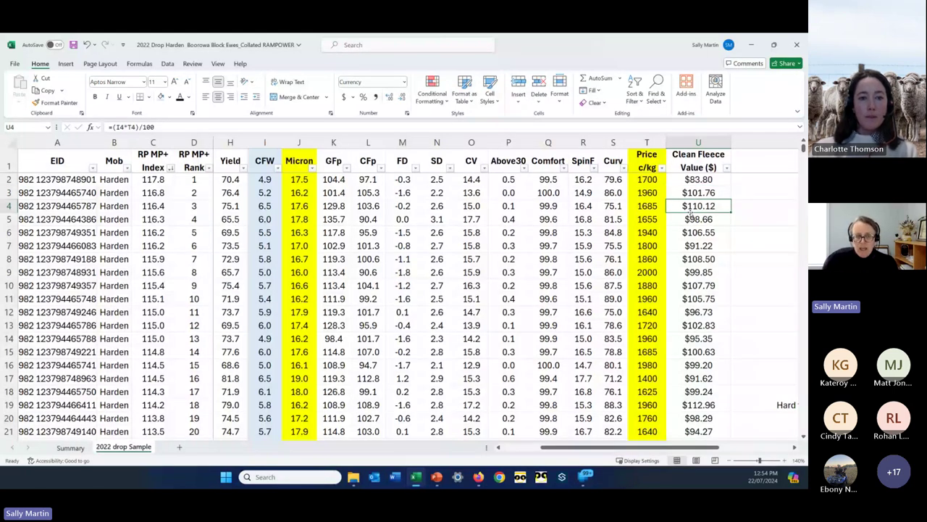
Add the Clean Fleece Value ($) field to the Summary sheet's PivotTable as a value instead of a row field.
{"action": "left_click", "coordinate": [70, 447]}
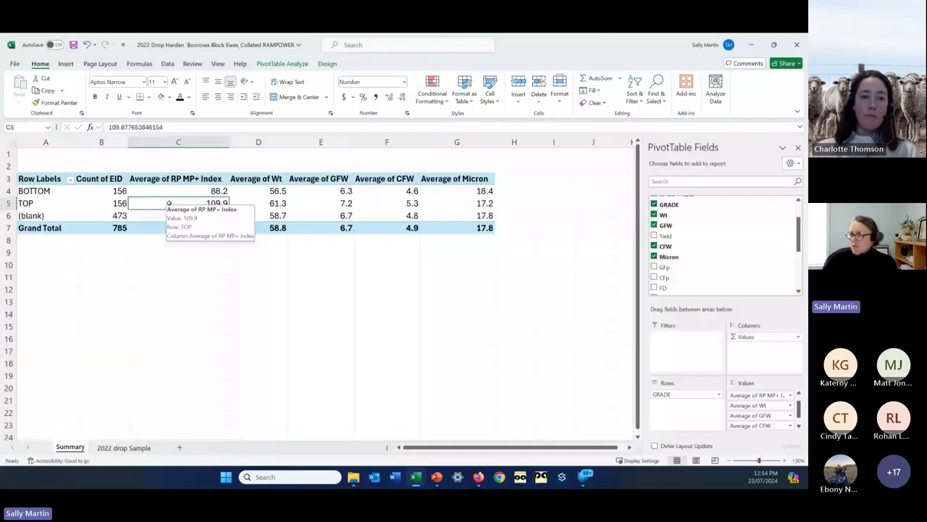
{"action": "scroll", "coordinate": [650, 243], "scroll_direction": "down", "scroll_amount": 5}
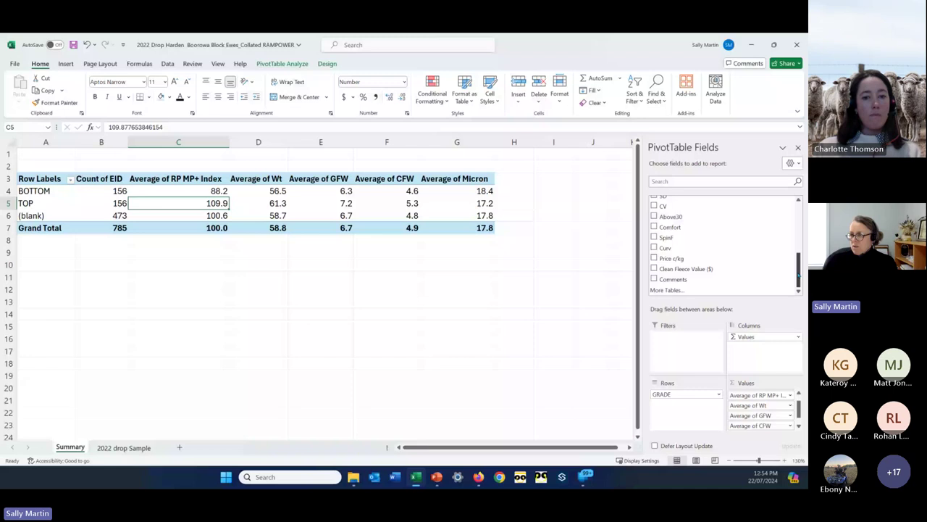
{"action": "left_click", "coordinate": [654, 269]}
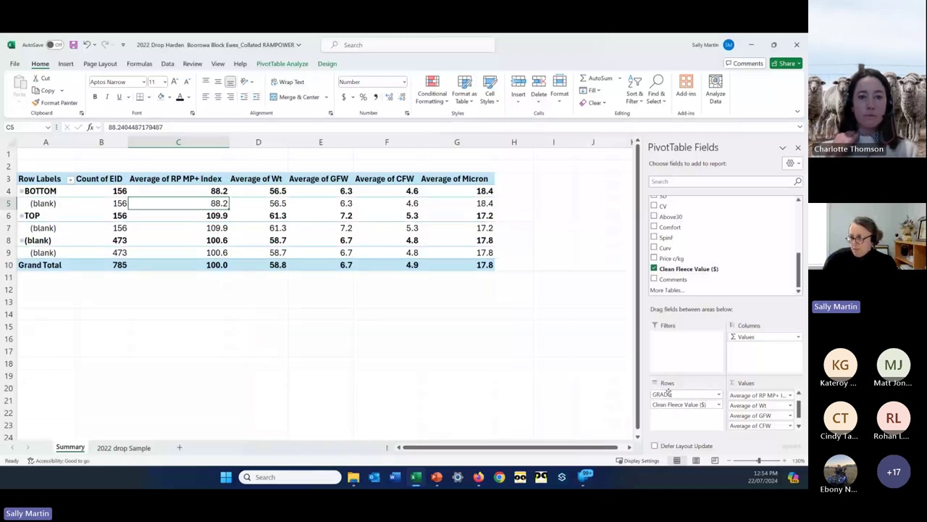
{"action": "left_click", "coordinate": [799, 428]}
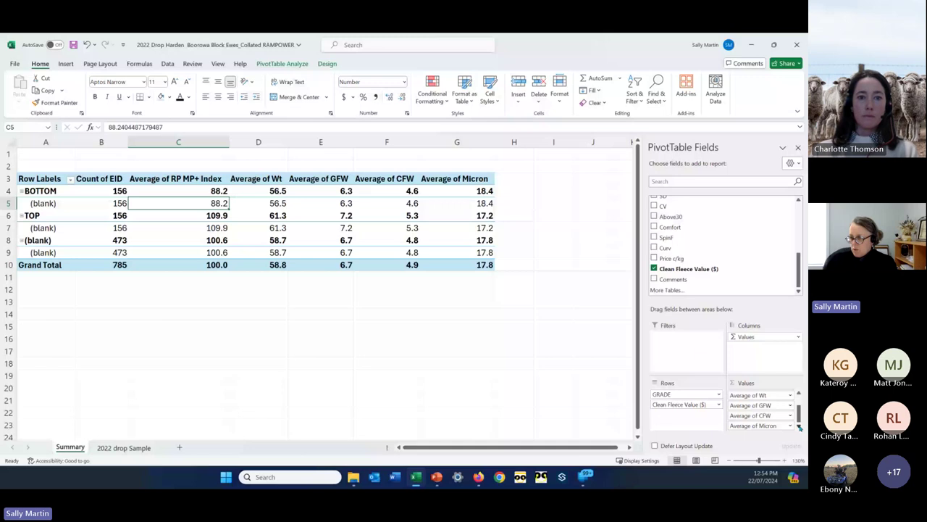
{"action": "left_click_drag", "start_coordinate": [685, 404], "coordinate": [759, 430]}
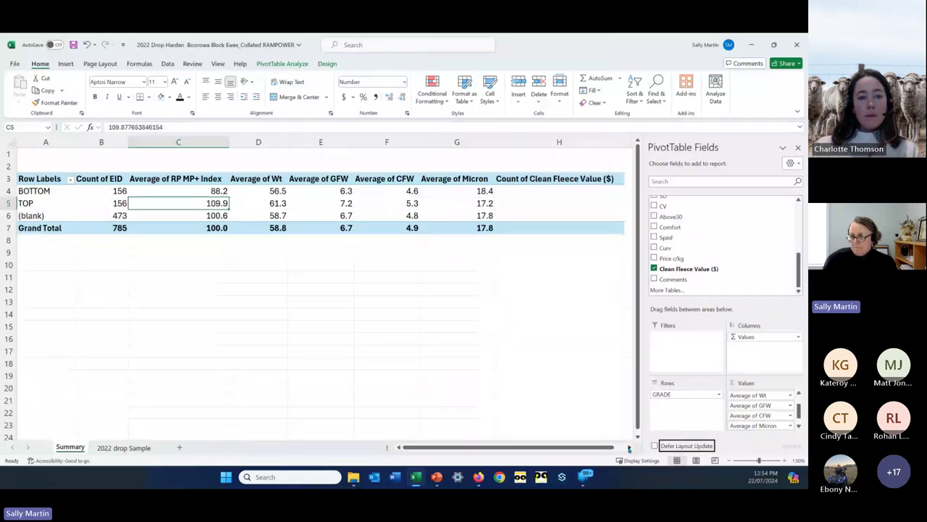
Refresh the PivotTable so it picks up the calculated clean fleece values.
{"action": "scroll", "coordinate": [648, 441], "scroll_direction": "right", "scroll_amount": 1}
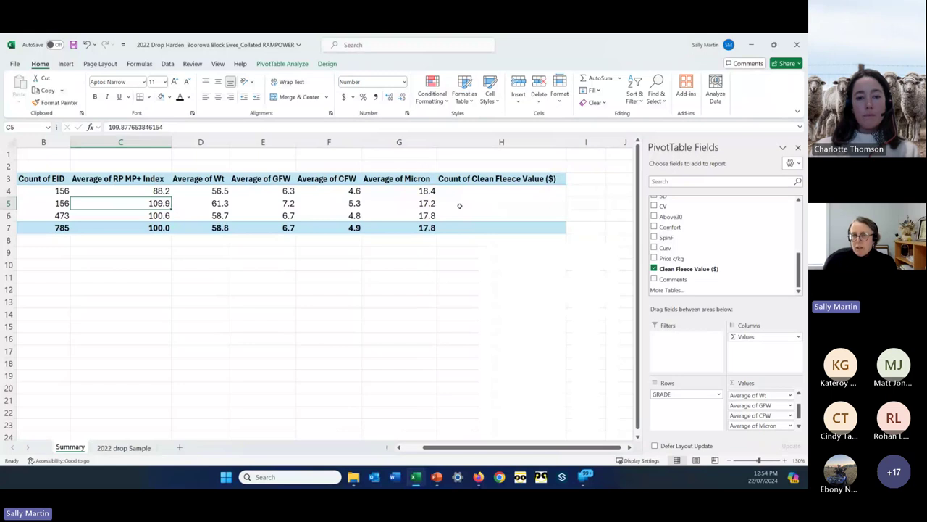
{"action": "mouse_move", "coordinate": [483, 207]}
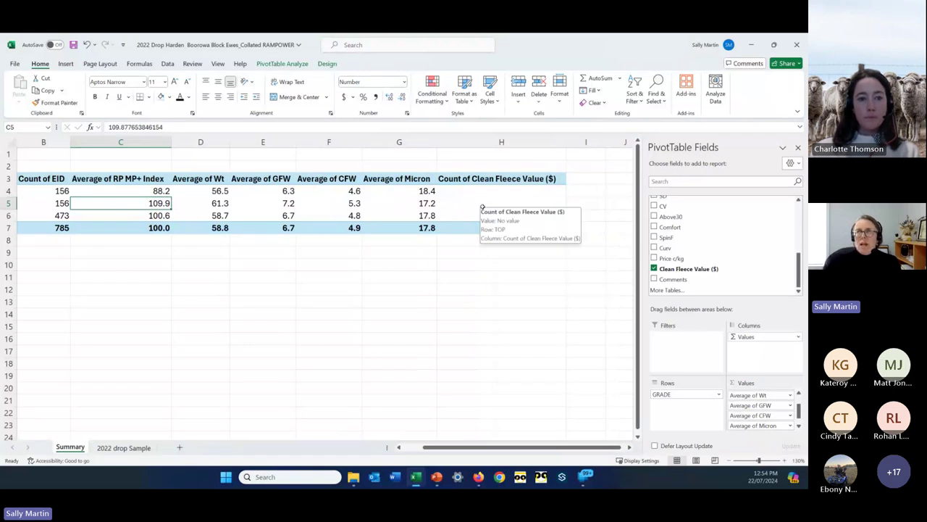
{"action": "mouse_move", "coordinate": [434, 201]}
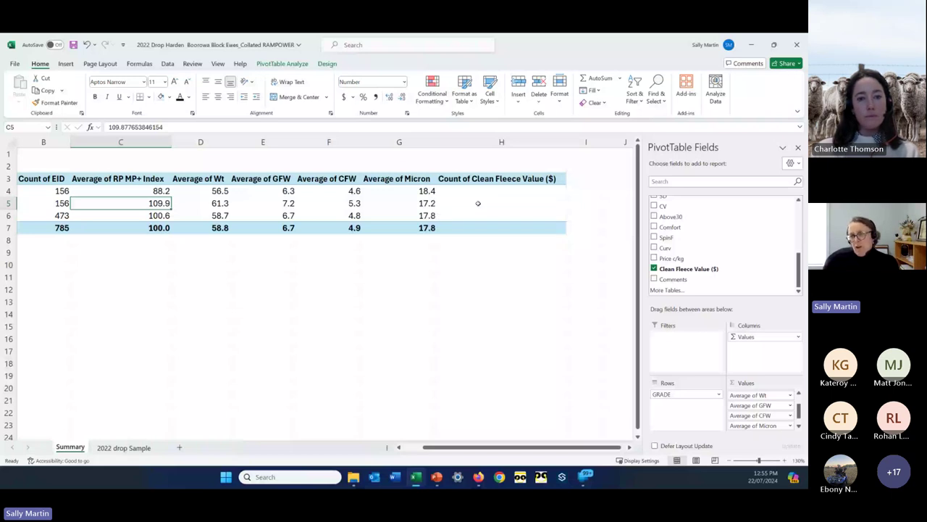
{"action": "right_click", "coordinate": [463, 200]}
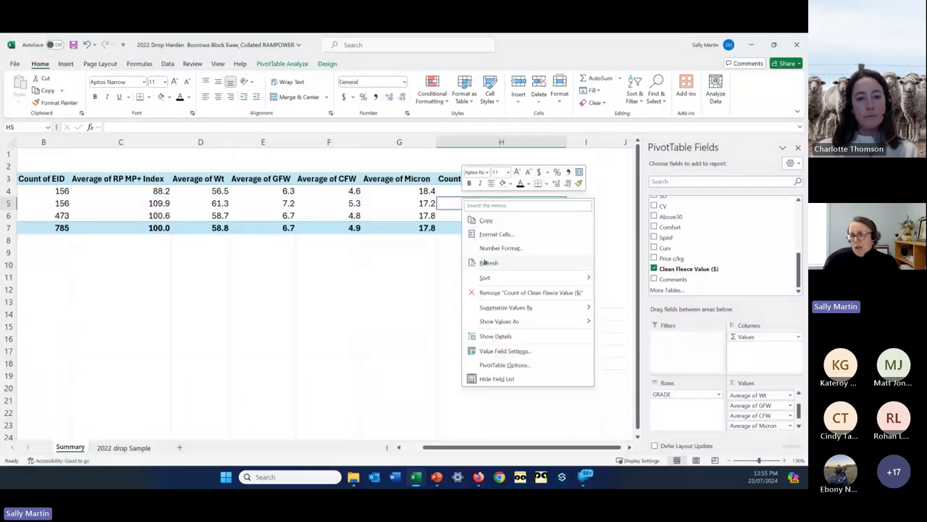
{"action": "left_click", "coordinate": [486, 262]}
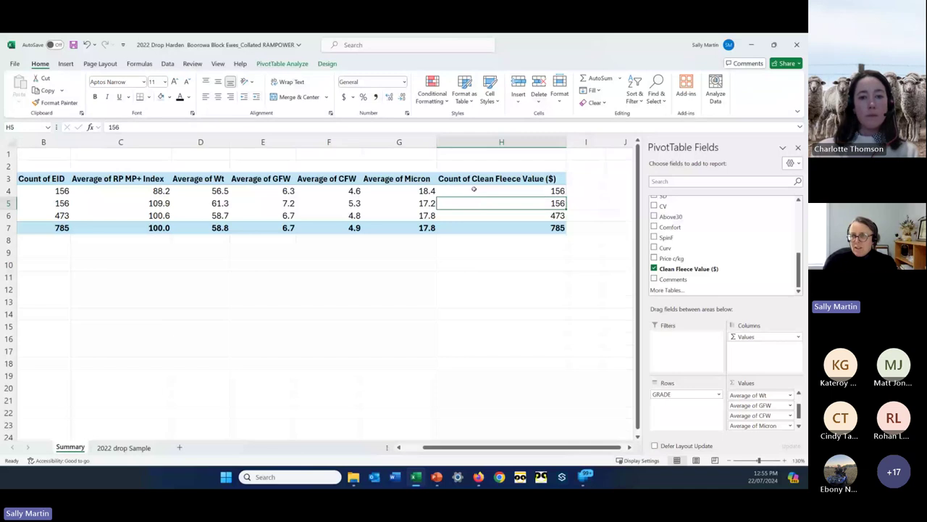
Summarise Clean Fleece Value ($) in the PivotTable by Average instead of Count.
{"action": "right_click", "coordinate": [491, 208]}
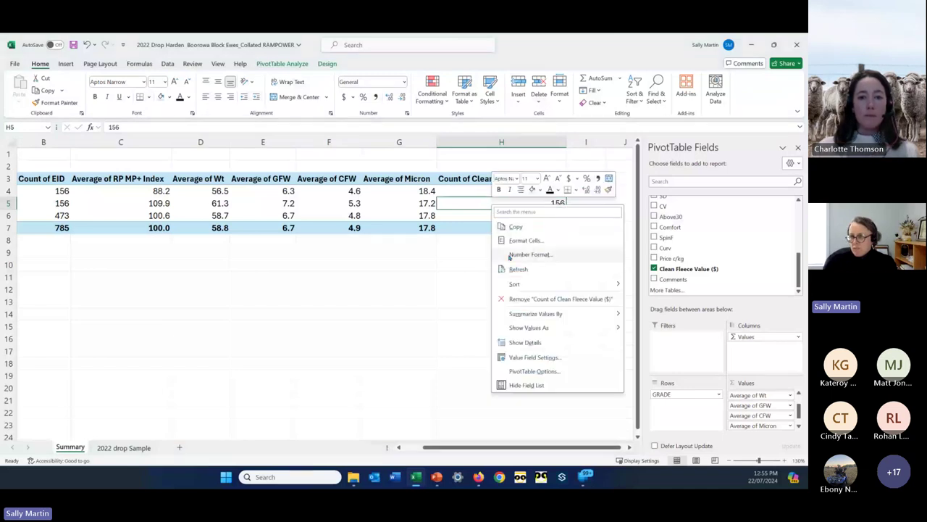
{"action": "mouse_move", "coordinate": [532, 313]}
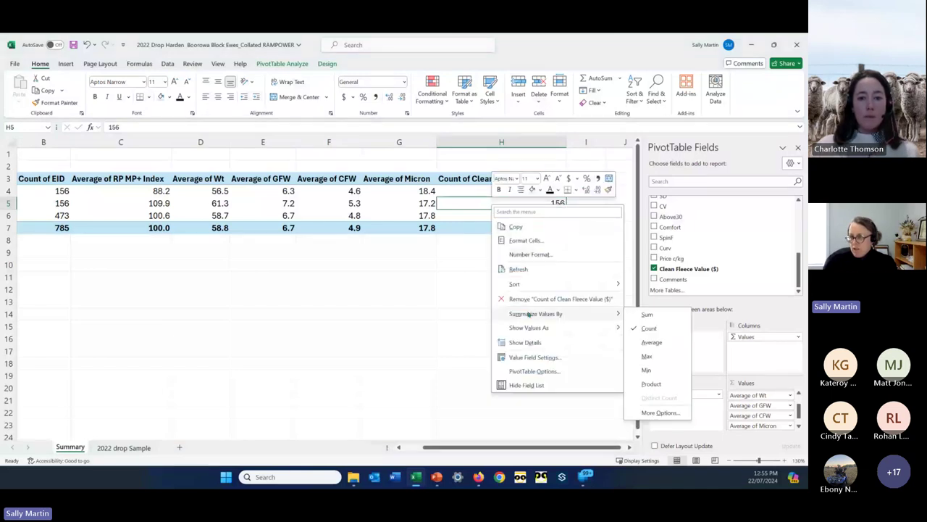
{"action": "left_click", "coordinate": [651, 341]}
Format the Average of Clean Fleece Value ($) figures, including the Grand Total, to two decimal places.
{"action": "left_click_drag", "start_coordinate": [556, 190], "coordinate": [550, 228]}
{"action": "left_click", "coordinate": [402, 97]}
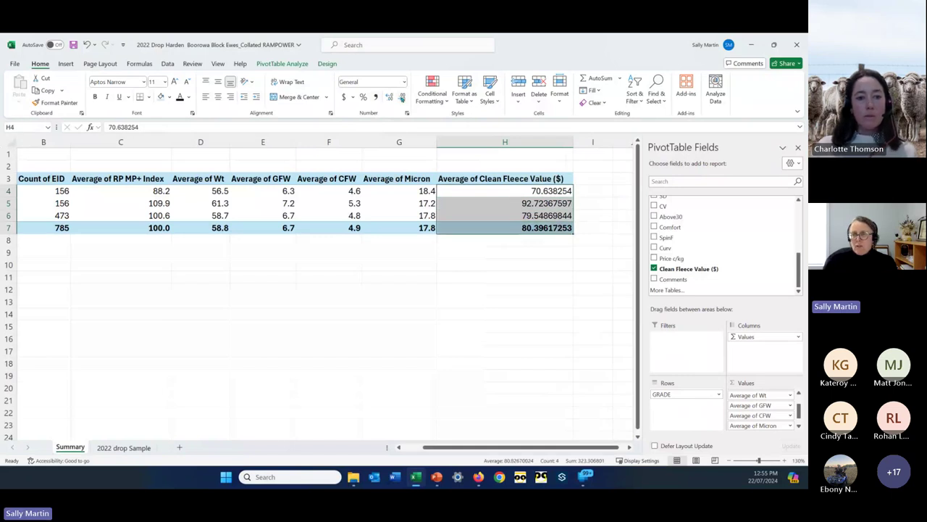
{"action": "left_click", "coordinate": [402, 97]}
{"action": "left_click", "coordinate": [402, 97]}
{"action": "left_click", "coordinate": [402, 97]}
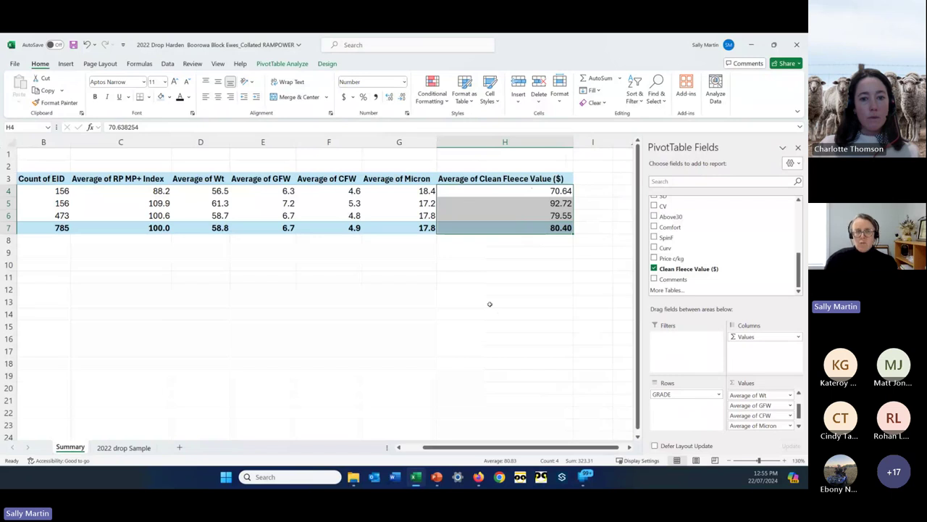
Review the whole Summary PivotTable from its grade labels to the clean fleece values, and return to the 2022 drop Sample sheet.
{"action": "left_click", "coordinate": [479, 400]}
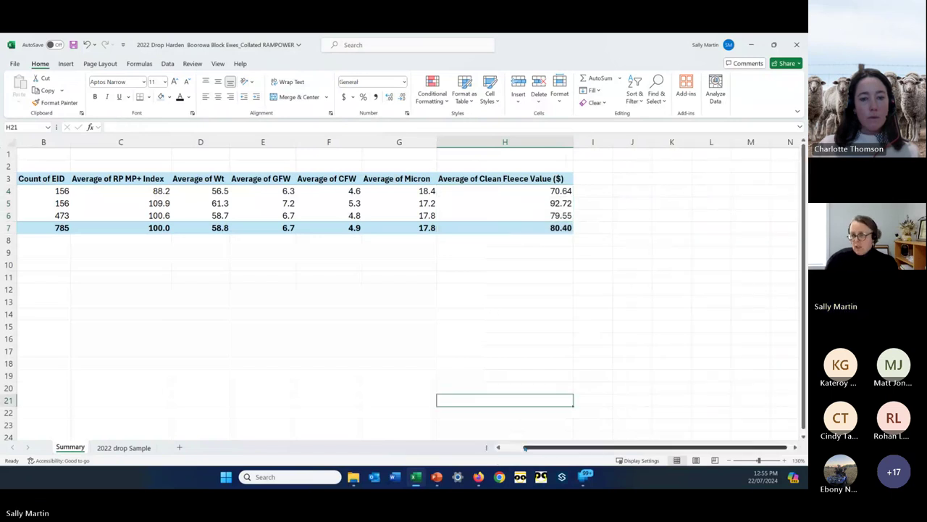
{"action": "left_click", "coordinate": [498, 447]}
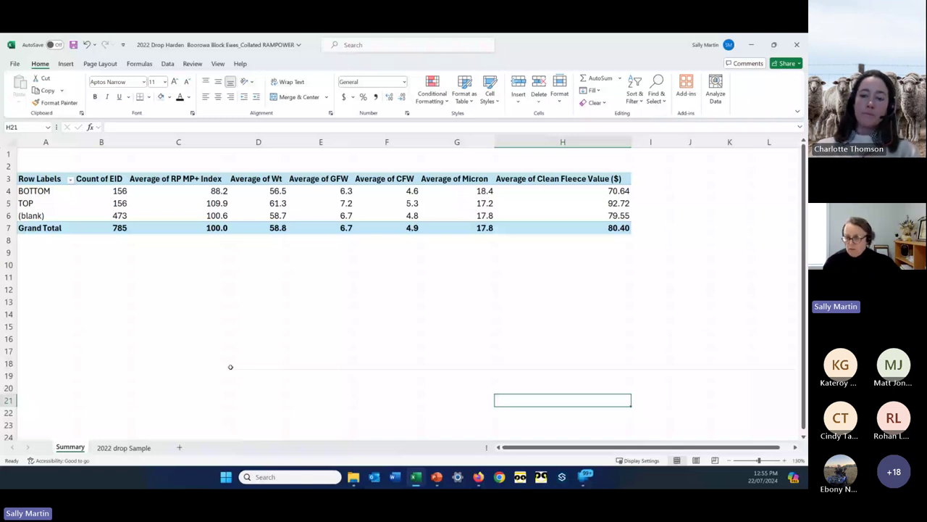
{"action": "key", "text": "ctrl+Page_Down"}
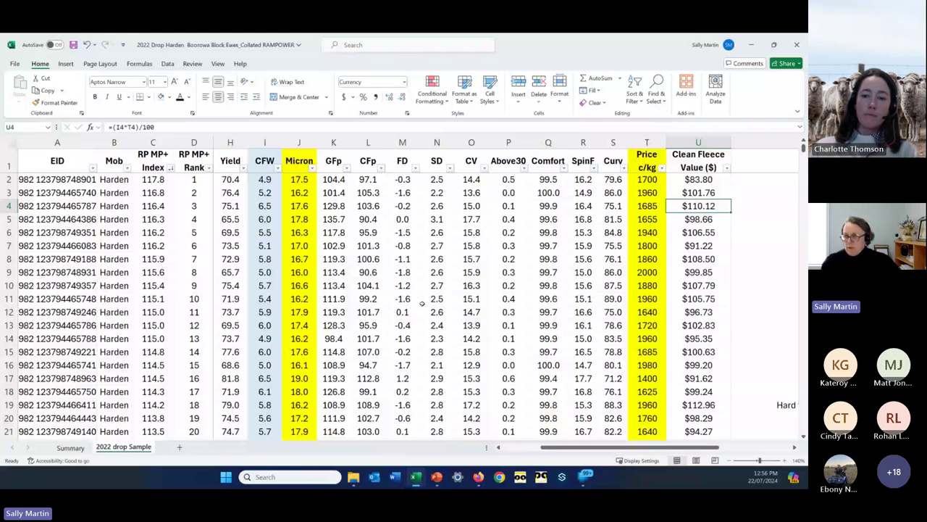
{"action": "key", "text": "alt+Tab"}
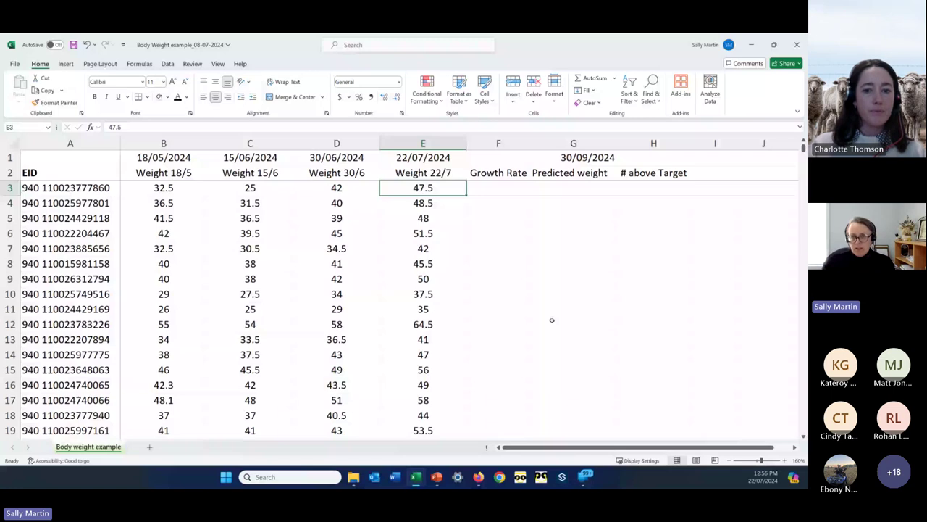
{"action": "key", "text": "alt+Tab"}
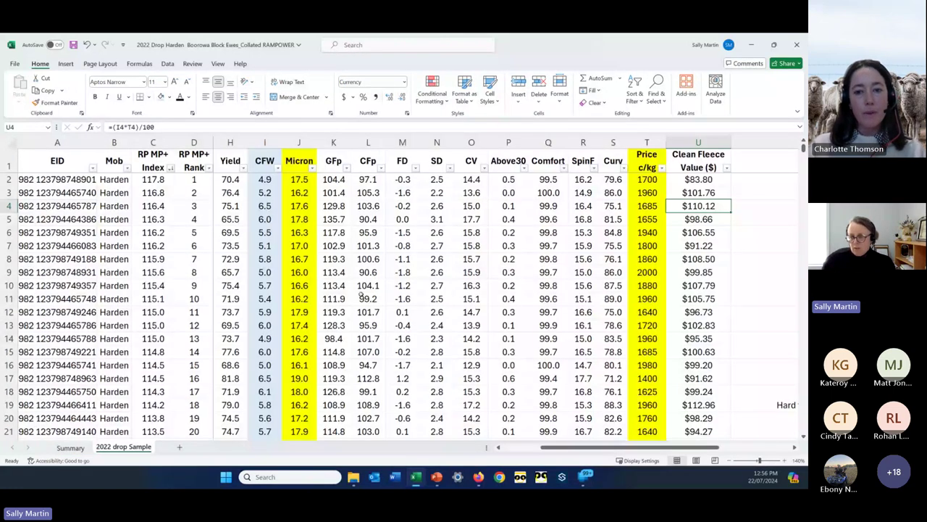
Insert a blank column between Yield and CFW on the 2022 drop Sample sheet.
{"action": "key", "text": "ctrl+z"}
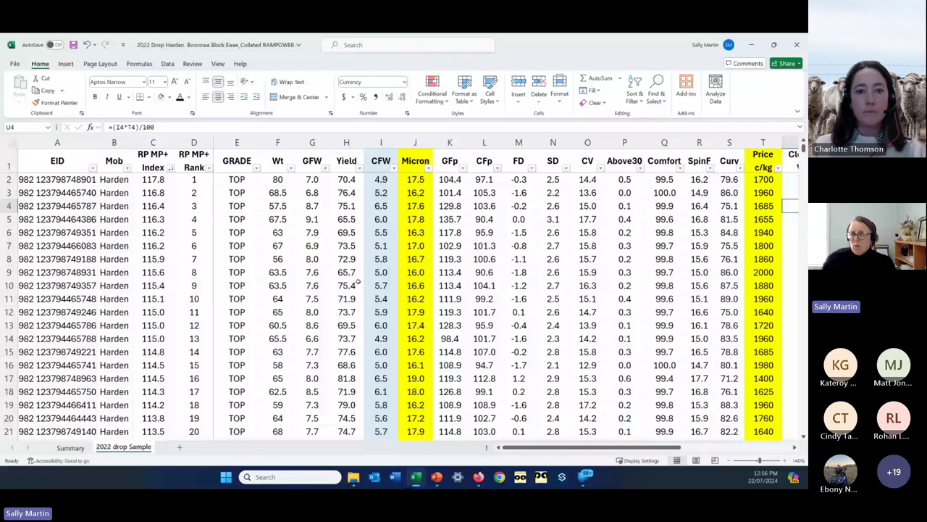
{"action": "right_click", "coordinate": [389, 142]}
{"action": "left_click", "coordinate": [413, 234]}
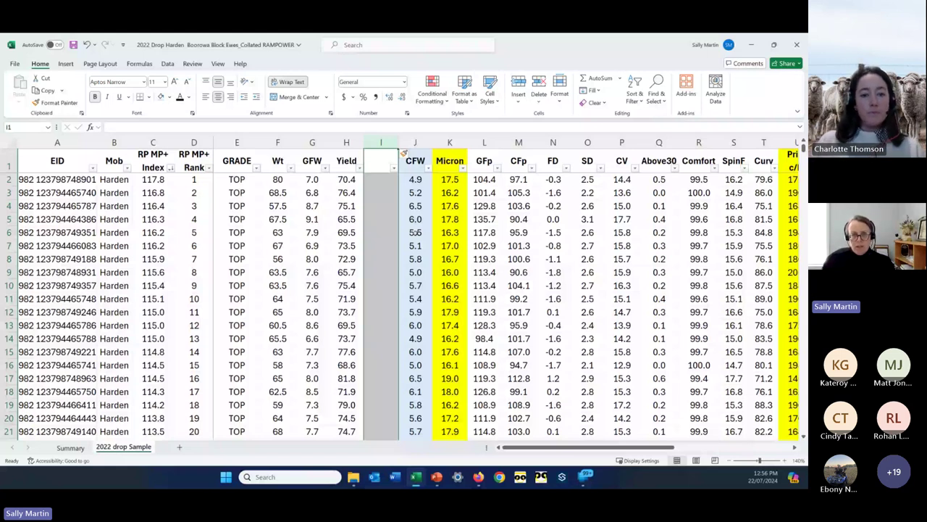
{"action": "left_click", "coordinate": [312, 179]}
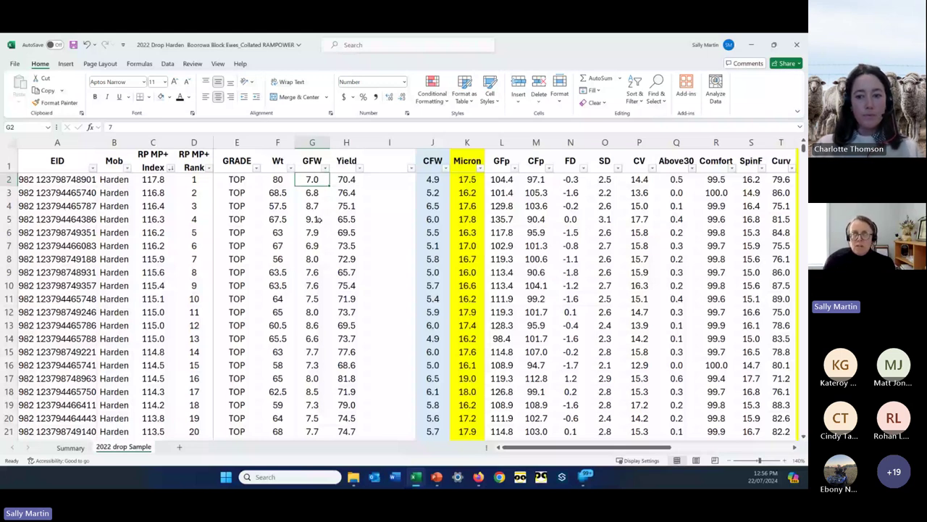
{"action": "left_click", "coordinate": [347, 156]}
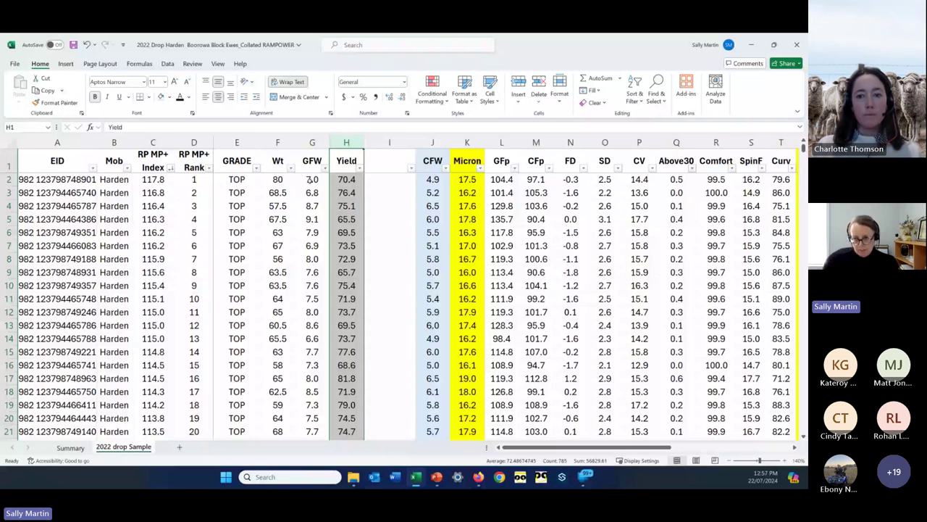
Calculate clean fleece weight in I2 with =G2*H2/100 and fill the formula down the blank column.
{"action": "left_click", "coordinate": [390, 179]}
{"action": "type", "text": "="}
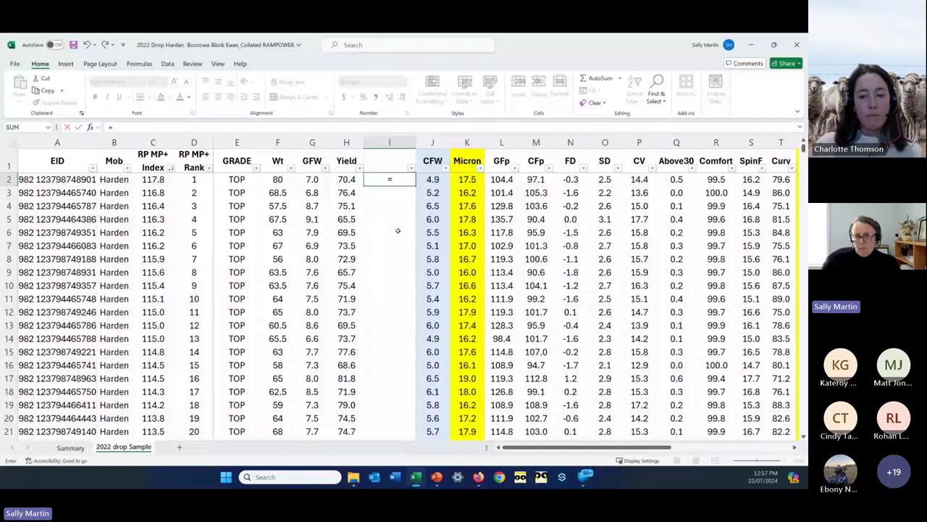
{"action": "left_click", "coordinate": [312, 181]}
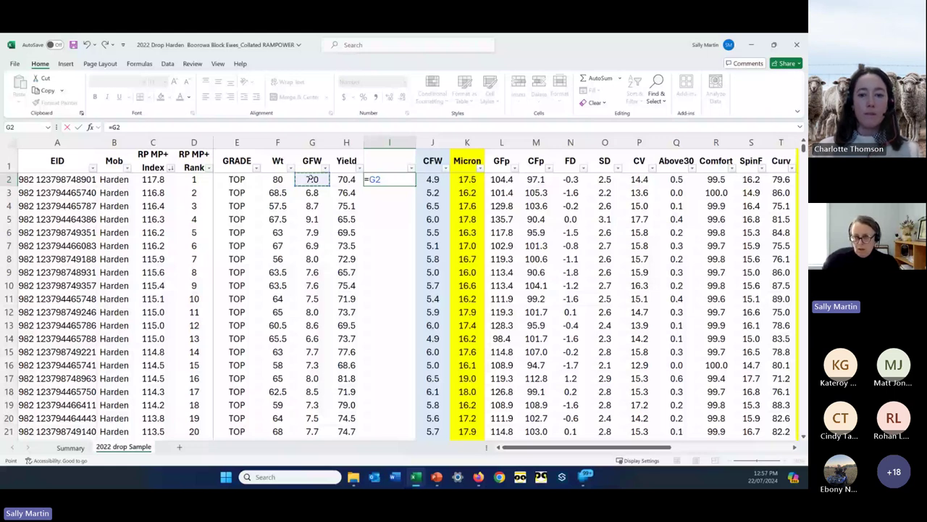
{"action": "type", "text": "*"}
{"action": "left_click", "coordinate": [351, 179]}
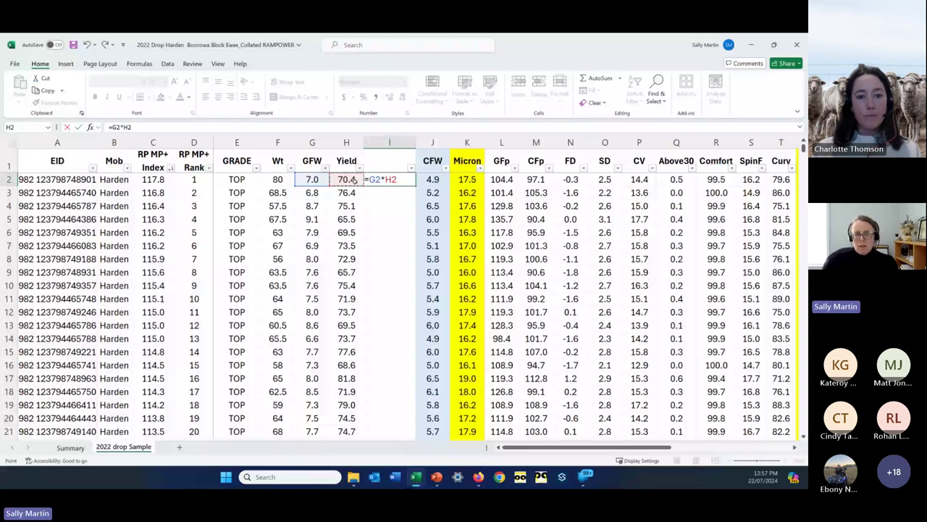
{"action": "type", "text": "/100"}
{"action": "key", "text": "ctrl+Return"}
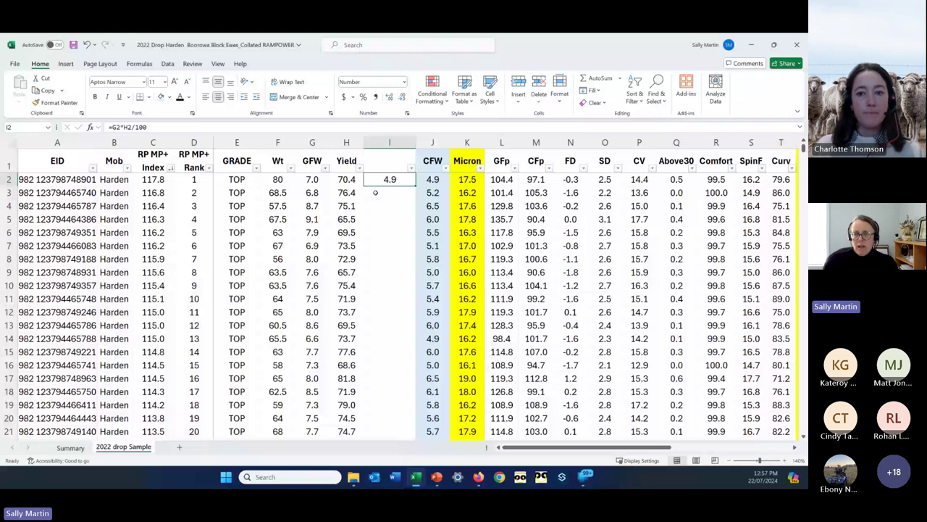
{"action": "double_click", "coordinate": [416, 185]}
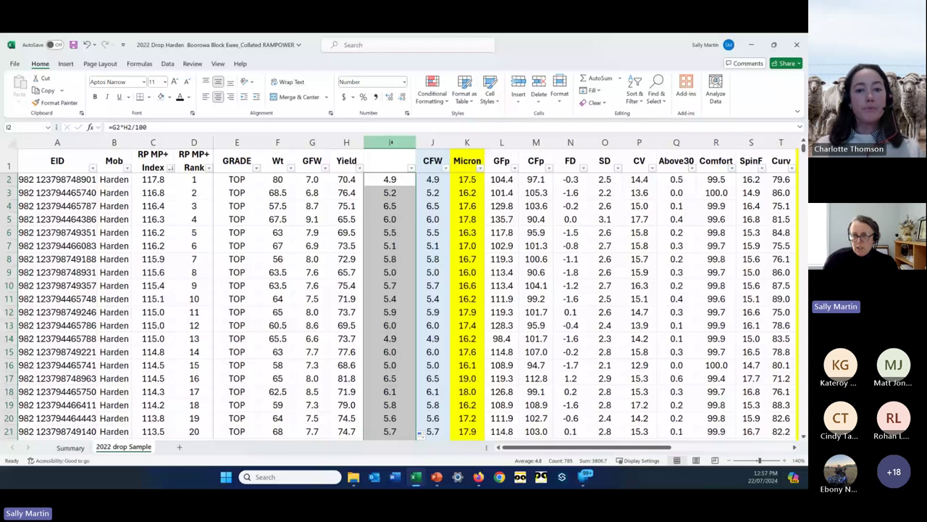
Copy the calculated clean fleece weight column and paste it over itself as values only.
{"action": "right_click", "coordinate": [390, 142]}
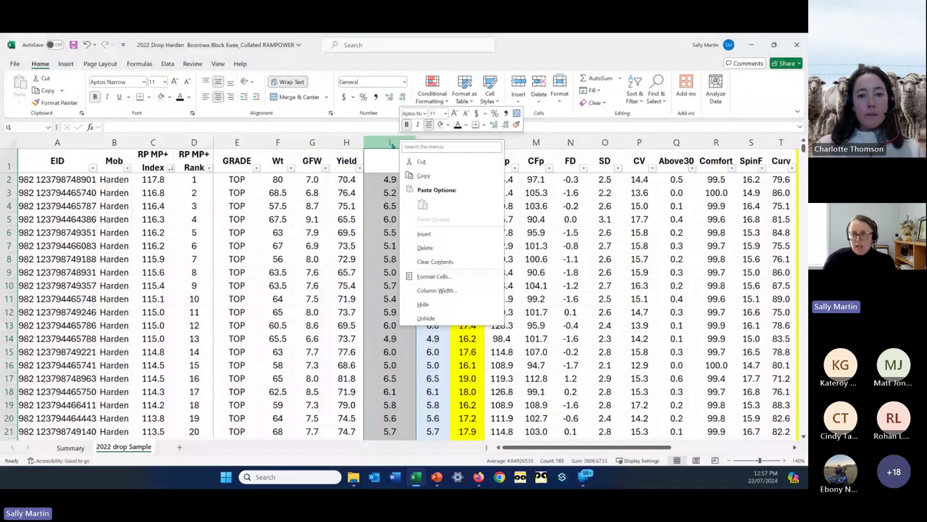
{"action": "left_click", "coordinate": [423, 176]}
{"action": "right_click", "coordinate": [380, 167]}
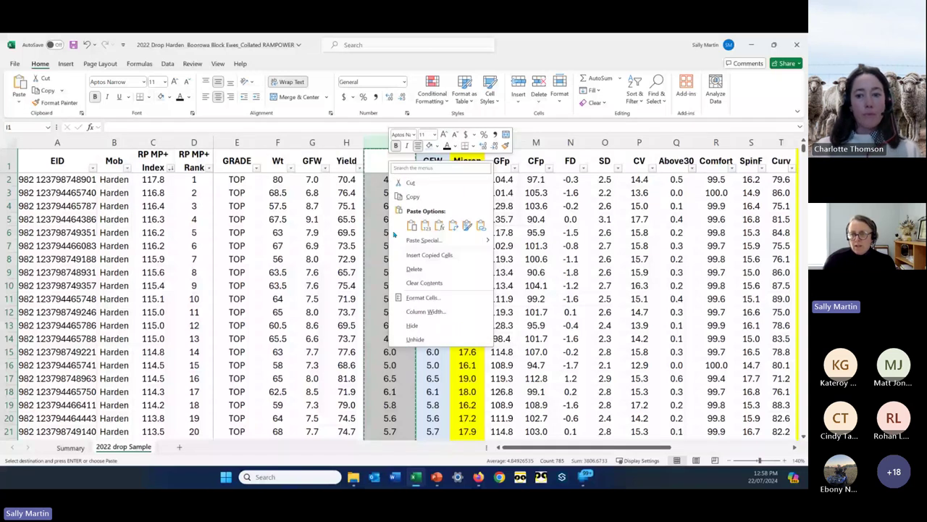
{"action": "left_click", "coordinate": [392, 179]}
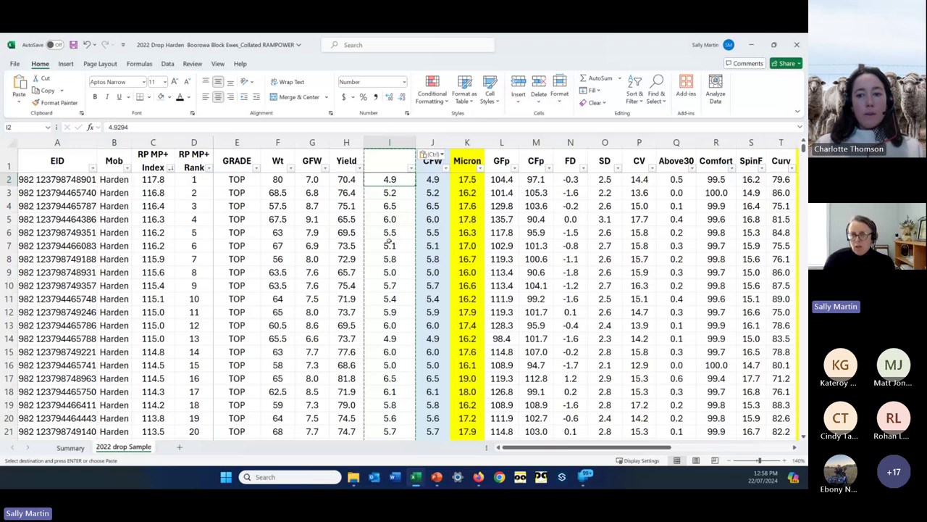
{"action": "left_click", "coordinate": [379, 143]}
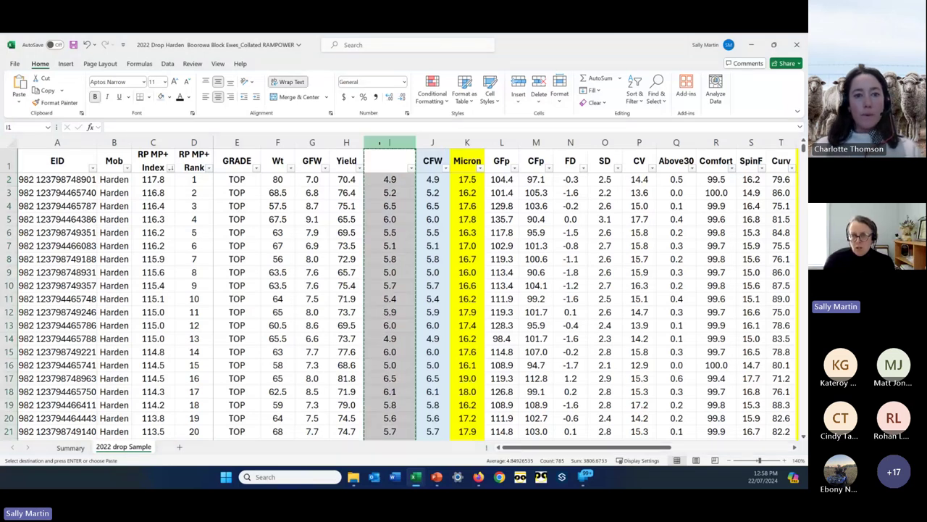
{"action": "key", "text": "ctrl+v"}
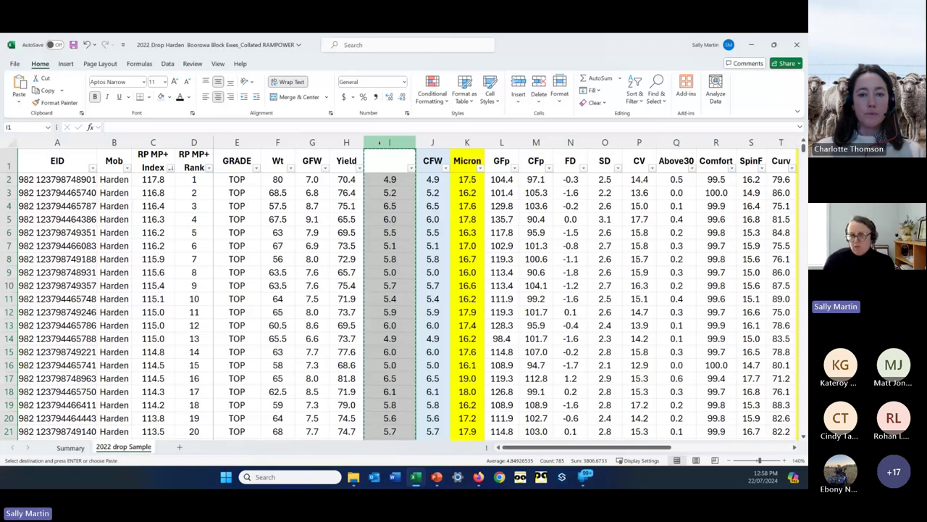
{"action": "right_click", "coordinate": [379, 143]}
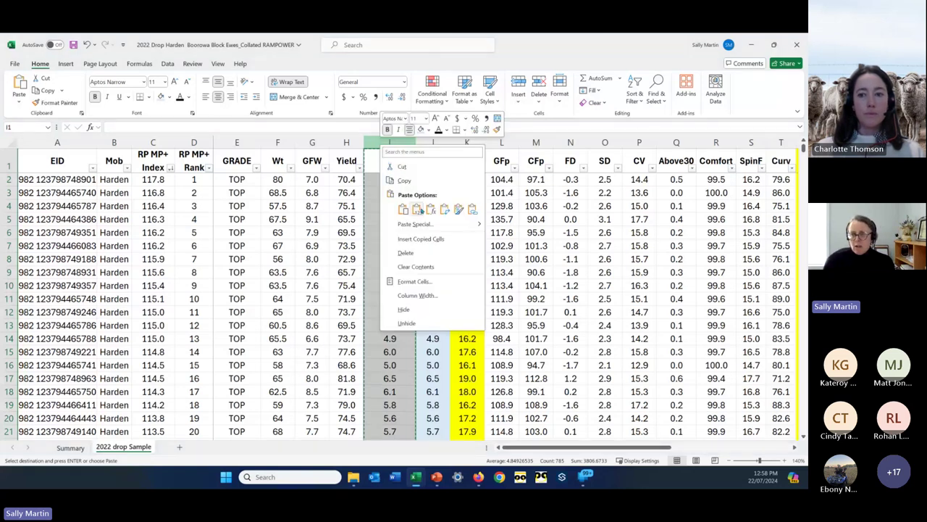
{"action": "left_click", "coordinate": [418, 209]}
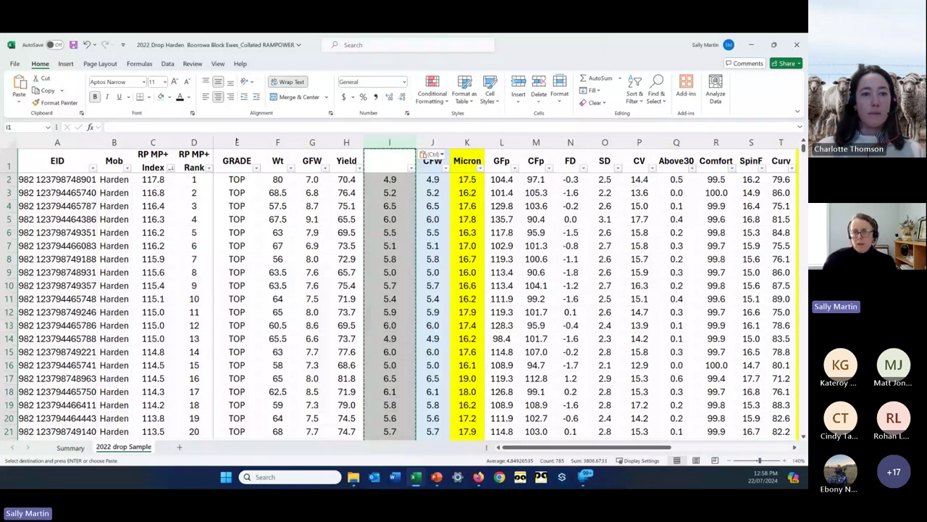
Undo the pasted values, the clean fleece weight formulas and the inserted column.
{"action": "left_click", "coordinate": [87, 45]}
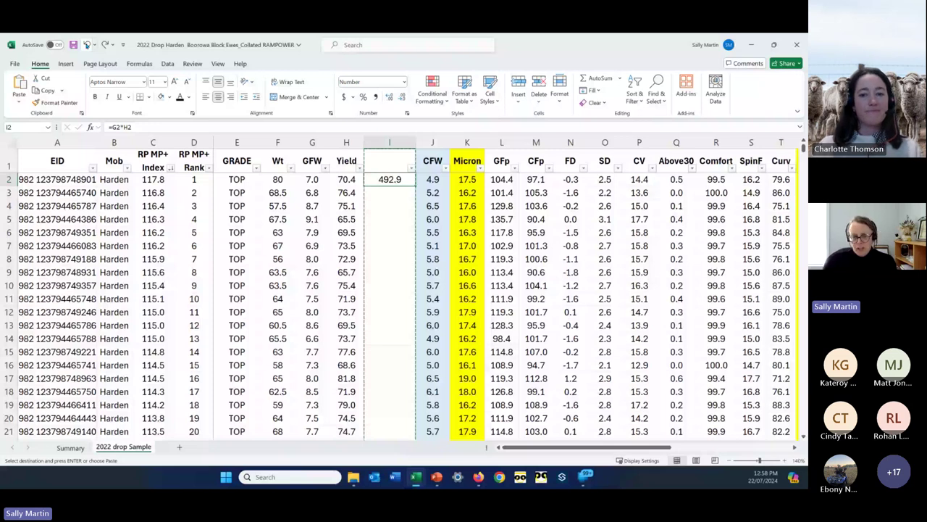
{"action": "left_click", "coordinate": [87, 45]}
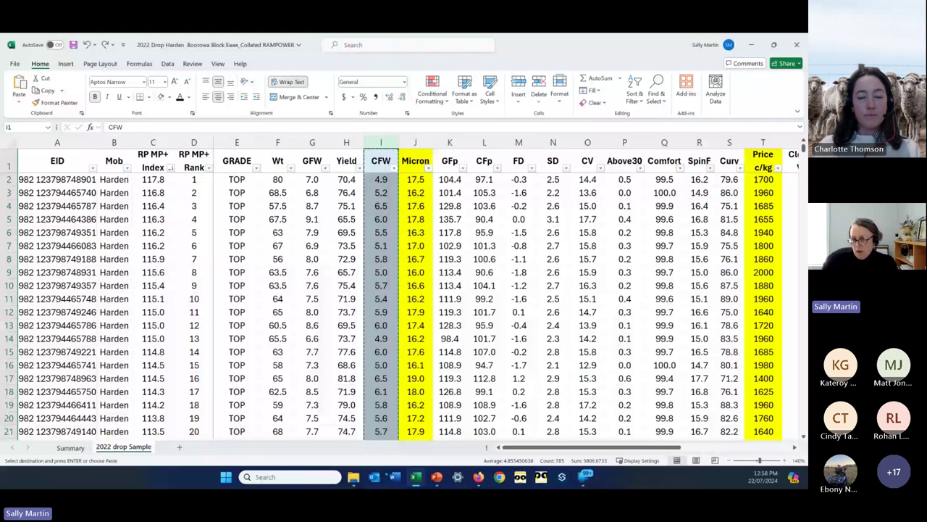
Switch to the Body Weight example workbook and start the Growth Rate formula in F3 with the weight gain =(E3-B3).
{"action": "key", "text": "alt+Tab"}
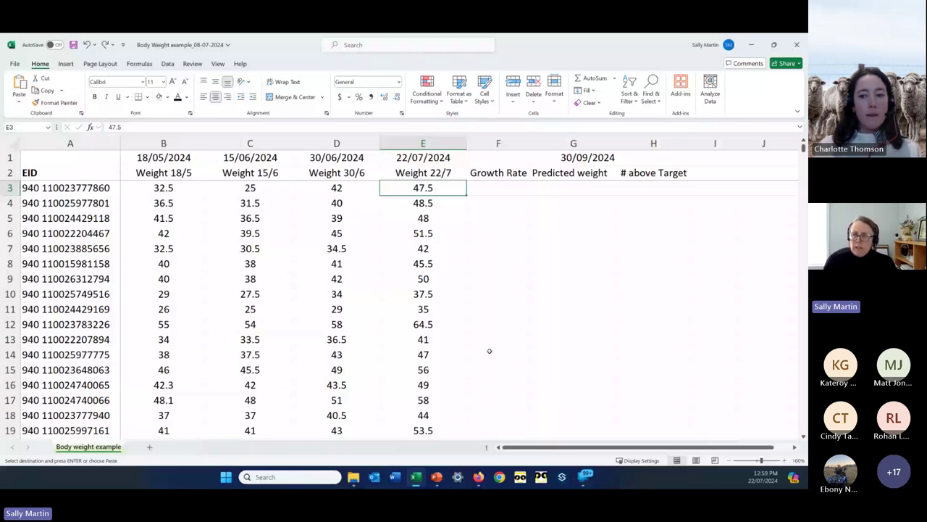
{"action": "key", "text": "Right"}
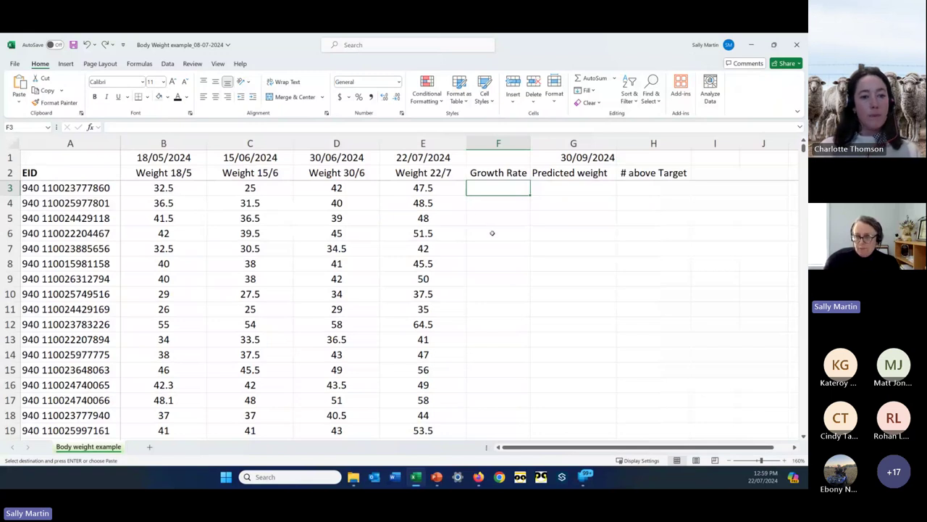
{"action": "key", "text": "F2"}
{"action": "type", "text": "="}
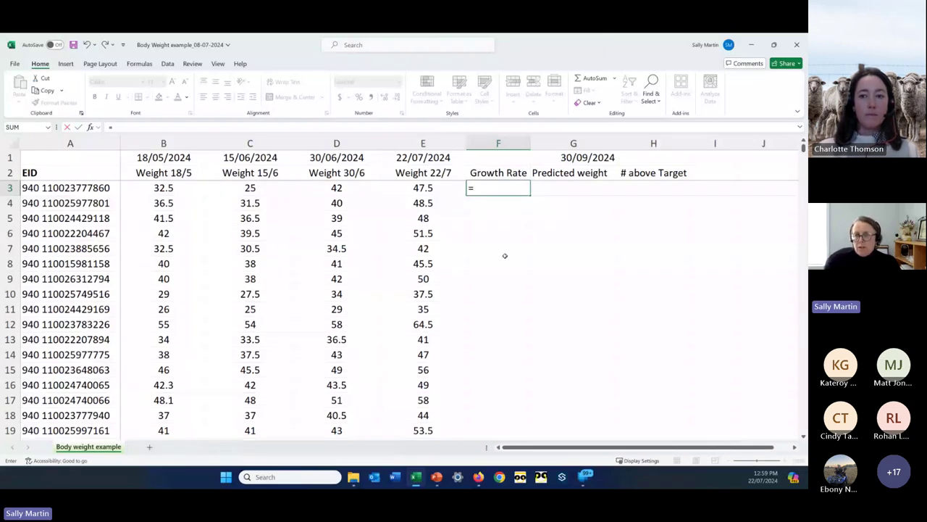
{"action": "type", "text": "("}
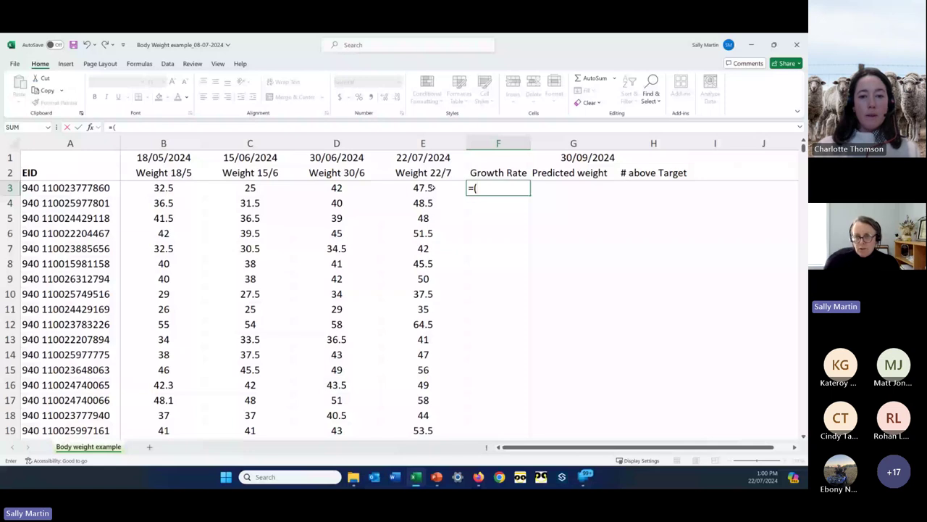
{"action": "left_click", "coordinate": [432, 188]}
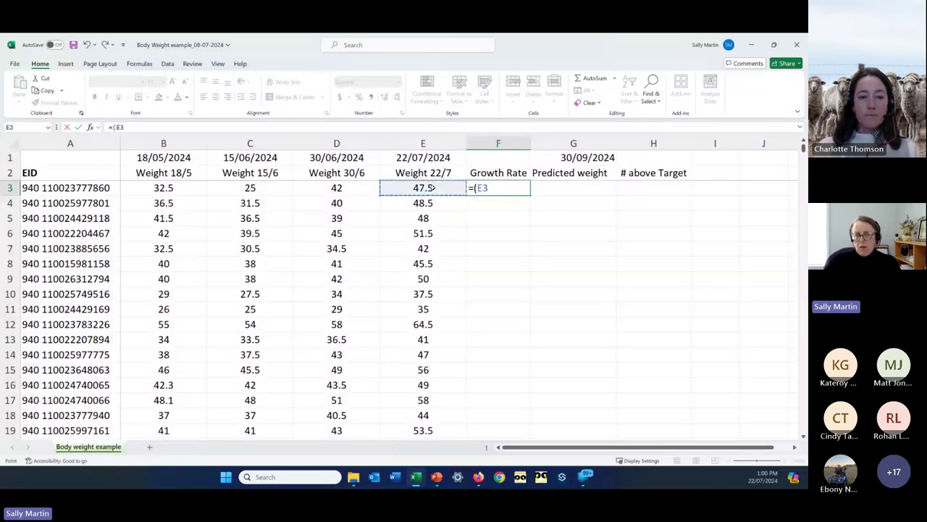
{"action": "type", "text": "-"}
{"action": "left_click", "coordinate": [156, 188]}
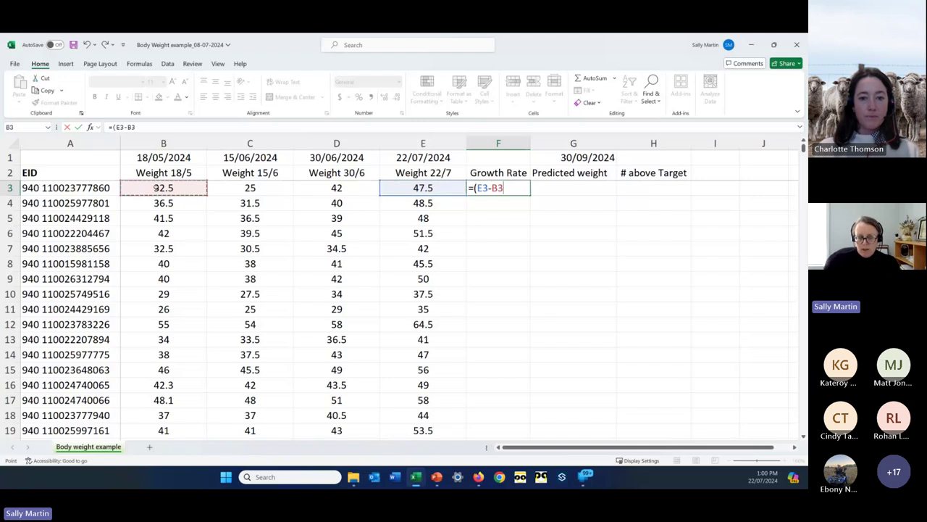
{"action": "type", "text": ")"}
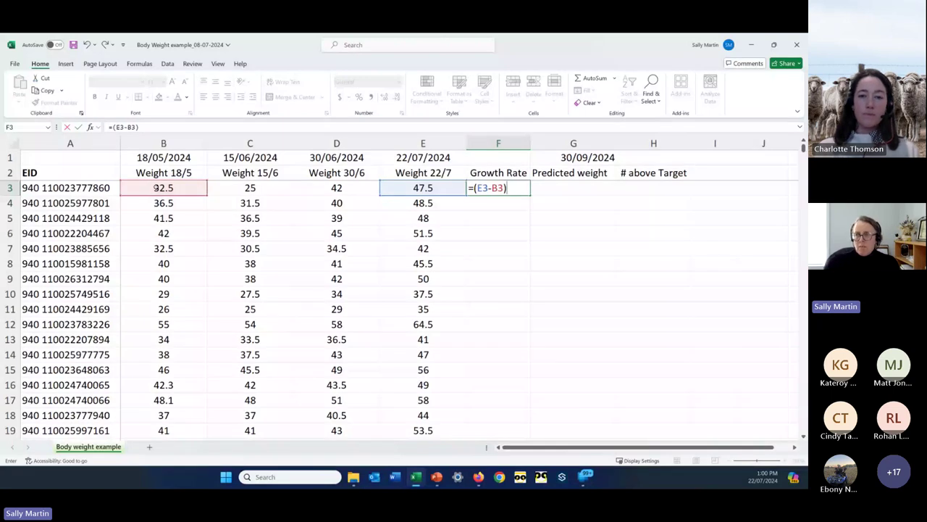
Complete the Growth Rate formula in F3 by dividing by the days between weighings, giving =(E3-B3)/(E1-B1).
{"action": "type", "text": "/("}
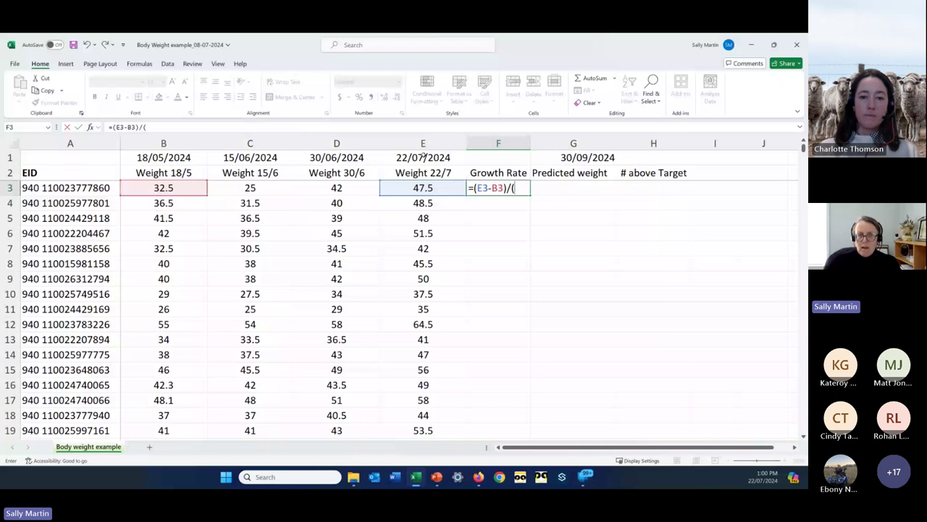
{"action": "left_click", "coordinate": [424, 157]}
{"action": "type", "text": "-"}
{"action": "left_click", "coordinate": [154, 157]}
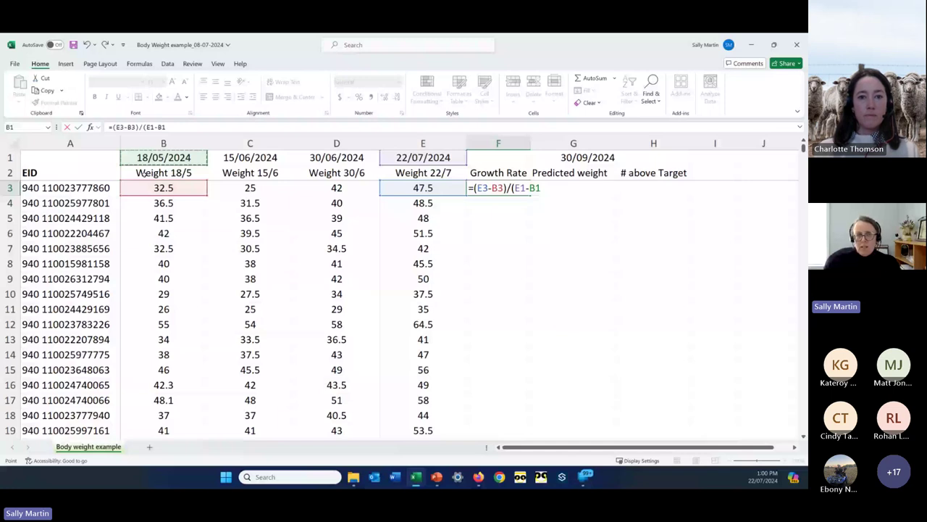
{"action": "type", "text": ")"}
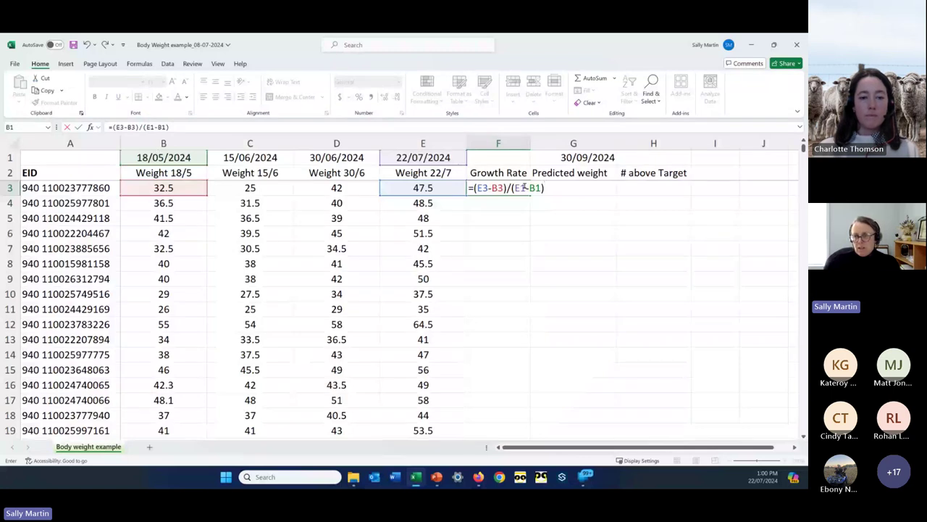
{"action": "key", "text": "Return"}
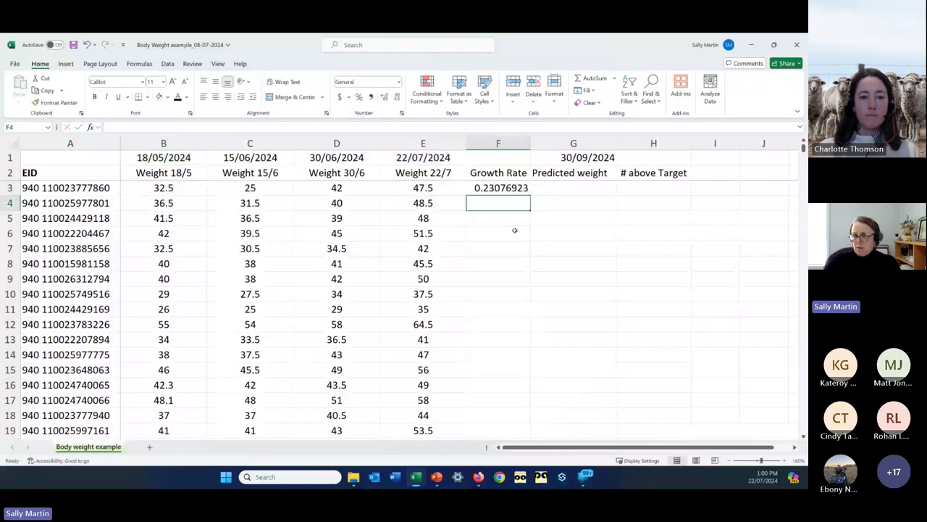
{"action": "left_click", "coordinate": [502, 187]}
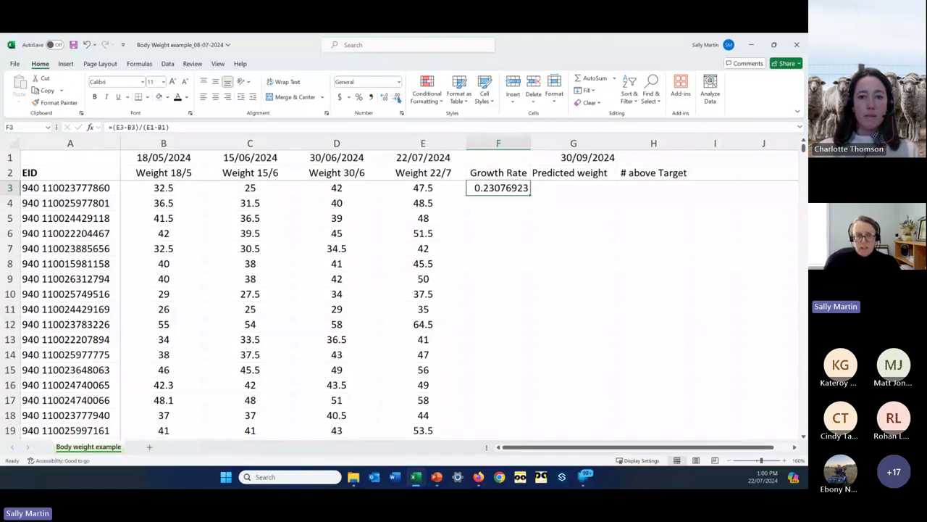
Format the Growth Rate in F3 to three decimals, and copy its formula into F4 to check the shifted date references.
{"action": "key", "text": "ctrl+shift+1"}
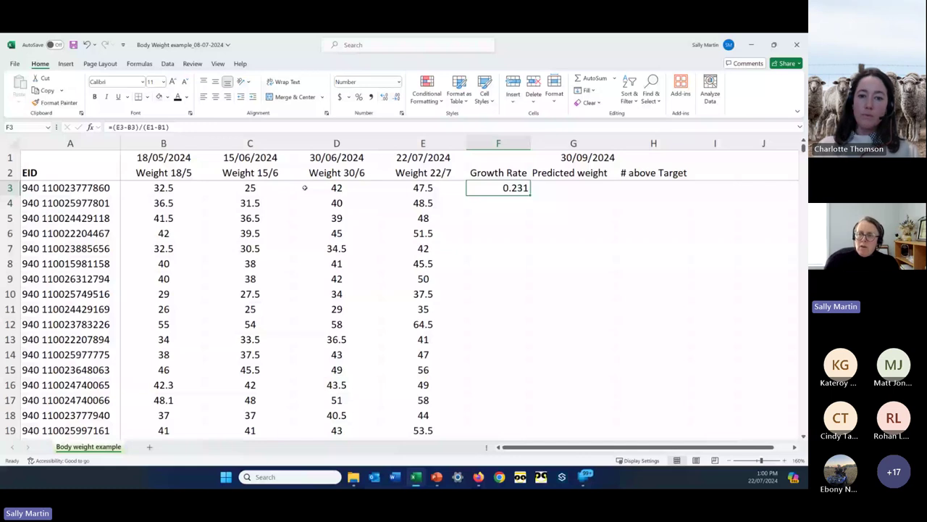
{"action": "key", "text": "ctrl+c"}
{"action": "left_click", "coordinate": [507, 205]}
{"action": "key", "text": "ctrl+v"}
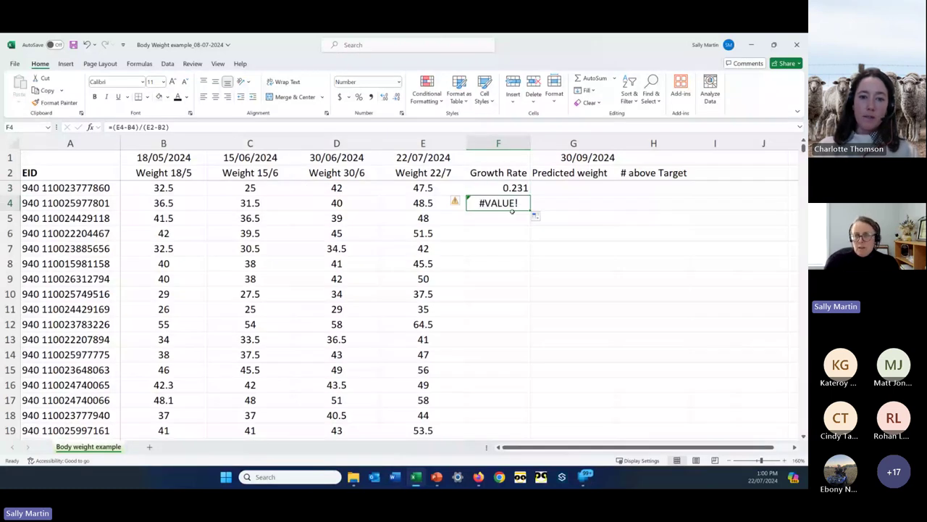
{"action": "left_click", "coordinate": [150, 127]}
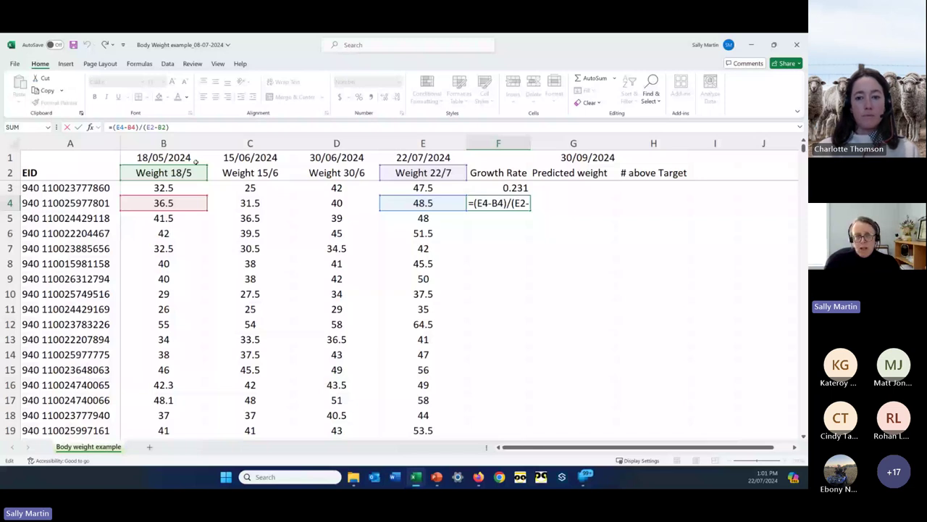
{"action": "key", "text": "shift+Return"}
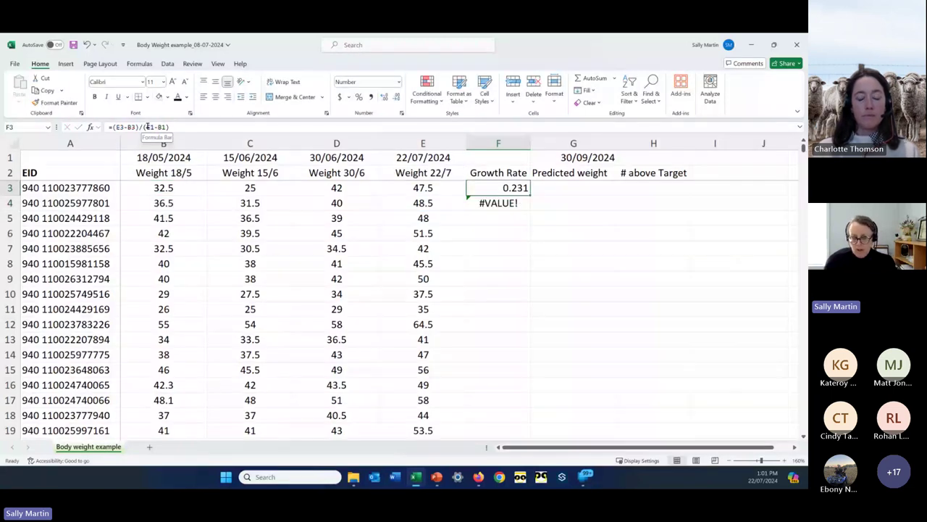
Make both date references in the F3 Growth Rate formula absolute, giving =(E3-B3)/($E$1-$B$1).
{"action": "left_click", "coordinate": [147, 127]}
{"action": "type", "text": "$"}
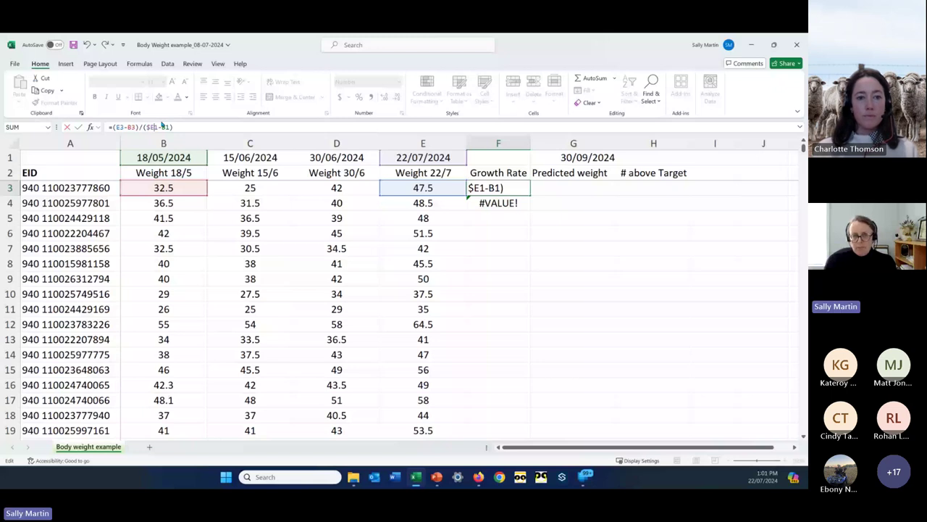
{"action": "left_click", "coordinate": [161, 127]}
{"action": "type", "text": "$"}
{"action": "key", "text": "Right"}
{"action": "key", "text": "Right"}
{"action": "key", "text": "Right"}
{"action": "type", "text": "$"}
{"action": "key", "text": "Right"}
{"action": "type", "text": "$"}
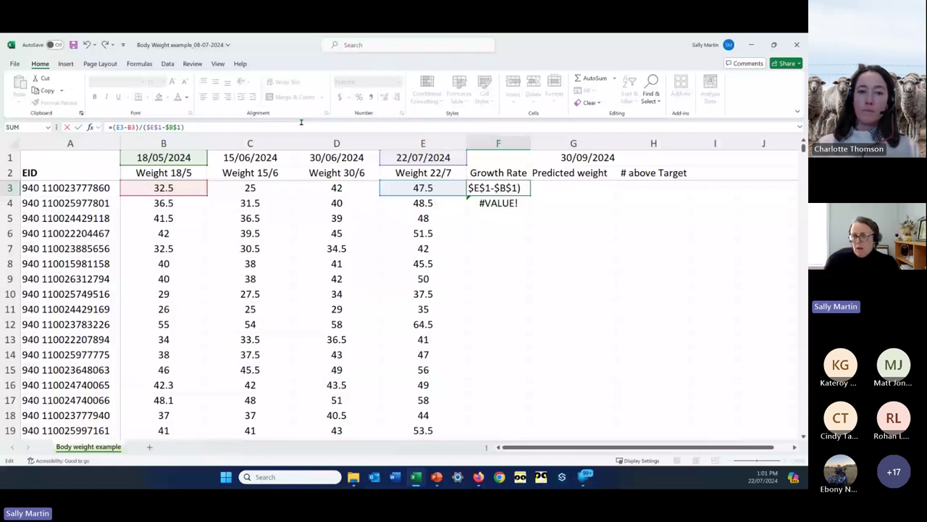
{"action": "key", "text": "Return"}
Fill the Growth Rate formula from F3 to F9, check the references in F9, and fill the rest of the column.
{"action": "key", "text": "Up"}
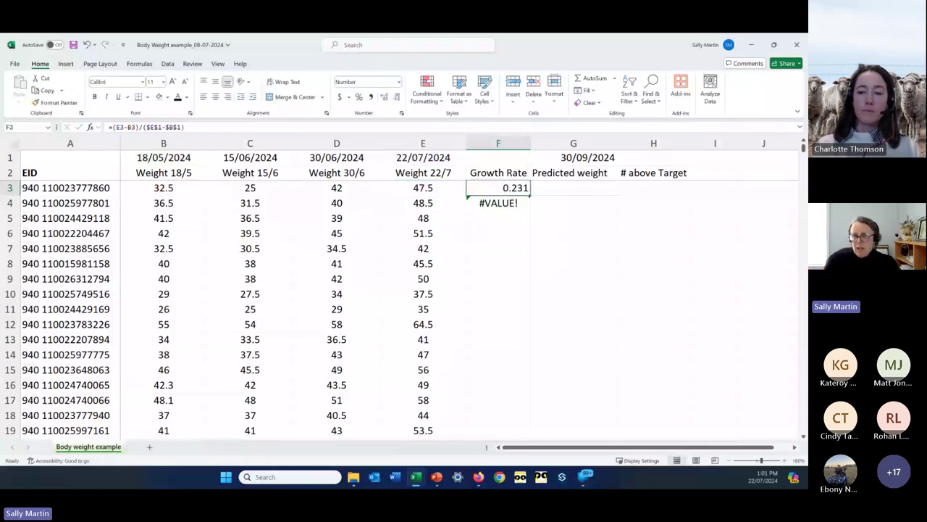
{"action": "left_click_drag", "start_coordinate": [529, 195], "coordinate": [525, 289]}
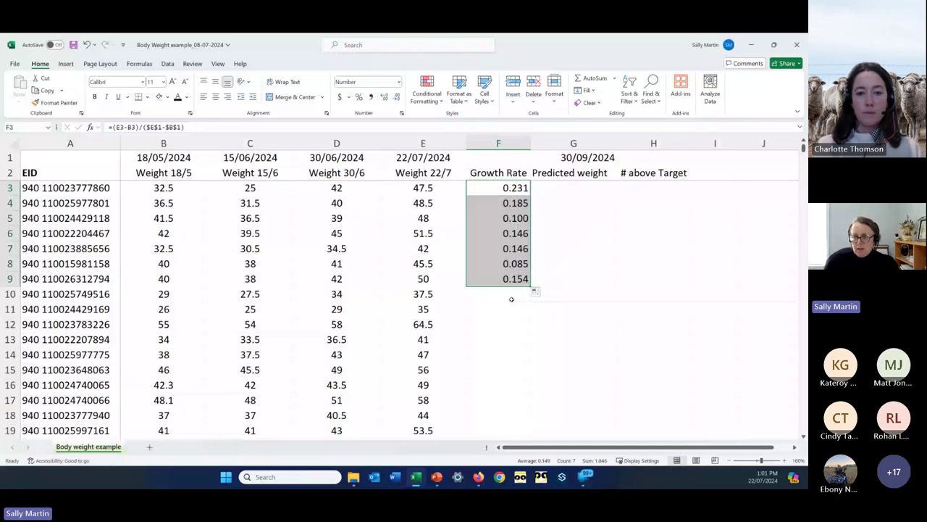
{"action": "left_click", "coordinate": [516, 281]}
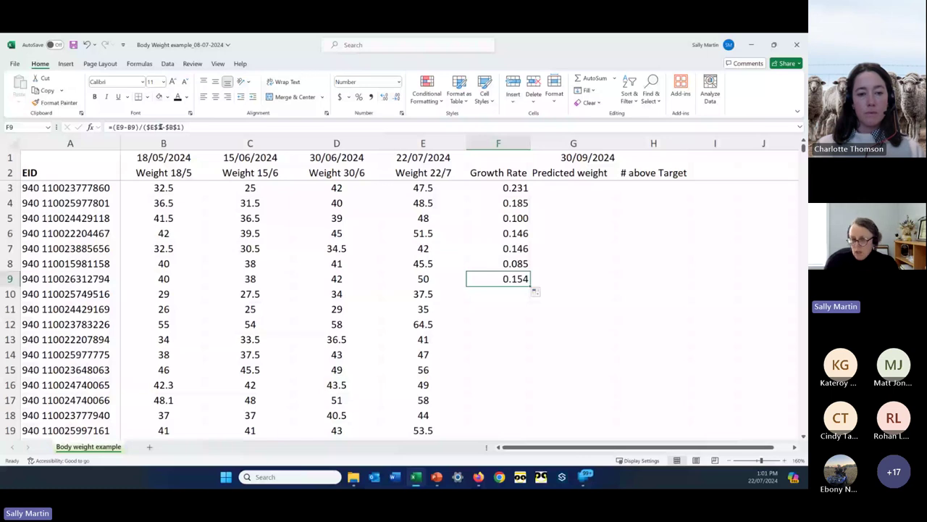
{"action": "left_click", "coordinate": [155, 127]}
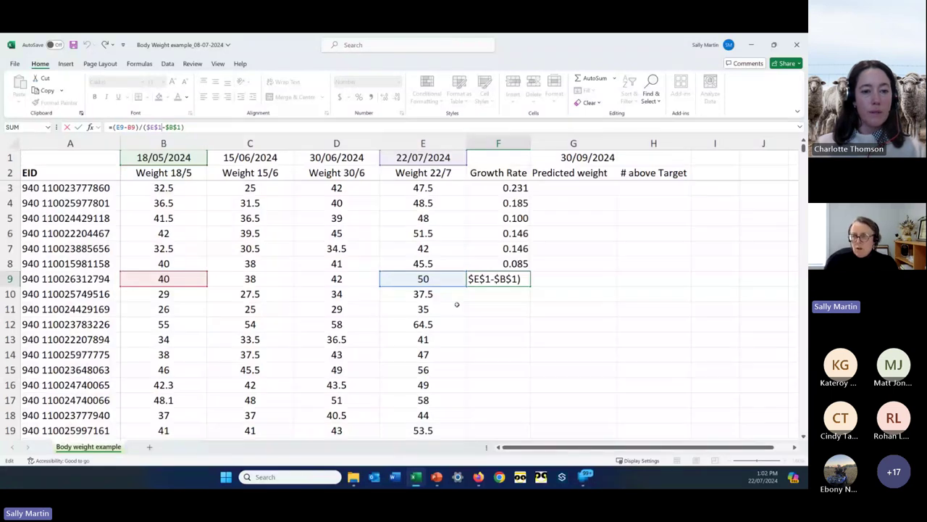
{"action": "left_click", "coordinate": [509, 279]}
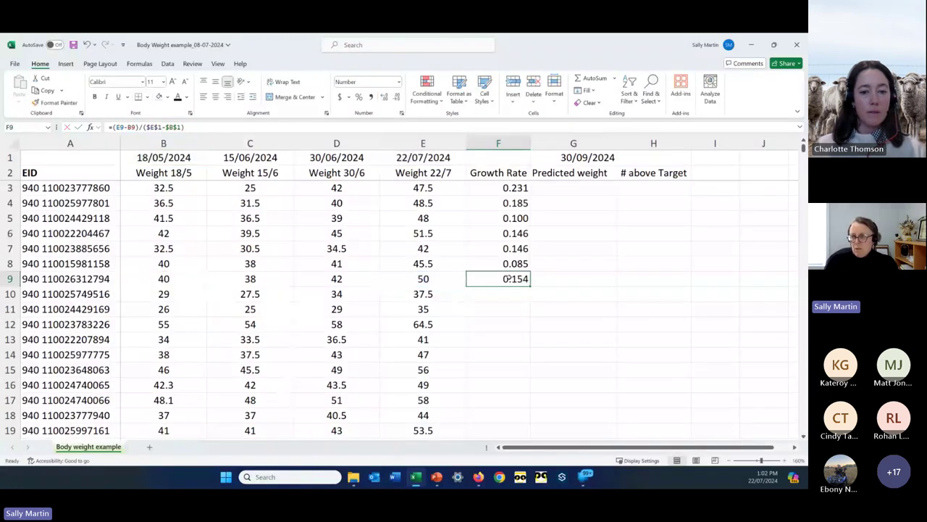
{"action": "double_click", "coordinate": [529, 286]}
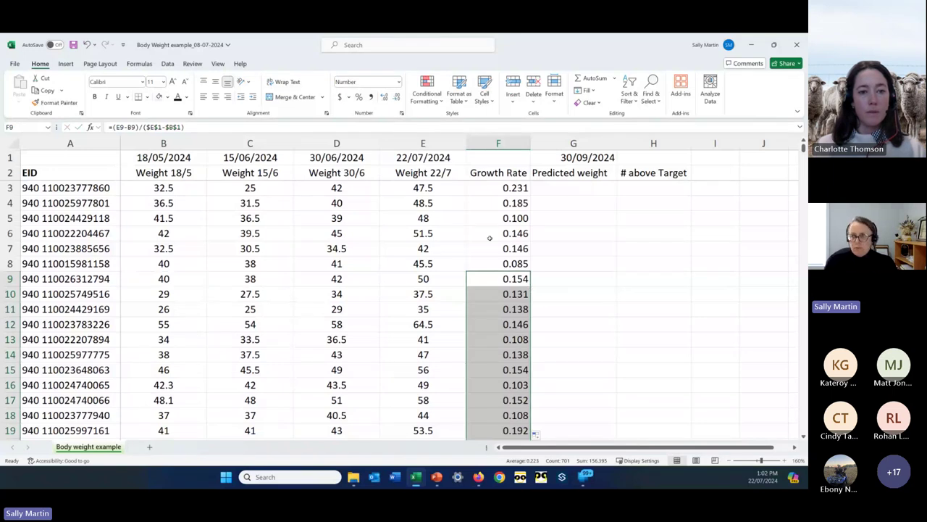
Copy the whole Growth Rate column F and paste it over itself as values only.
{"action": "left_click", "coordinate": [510, 140]}
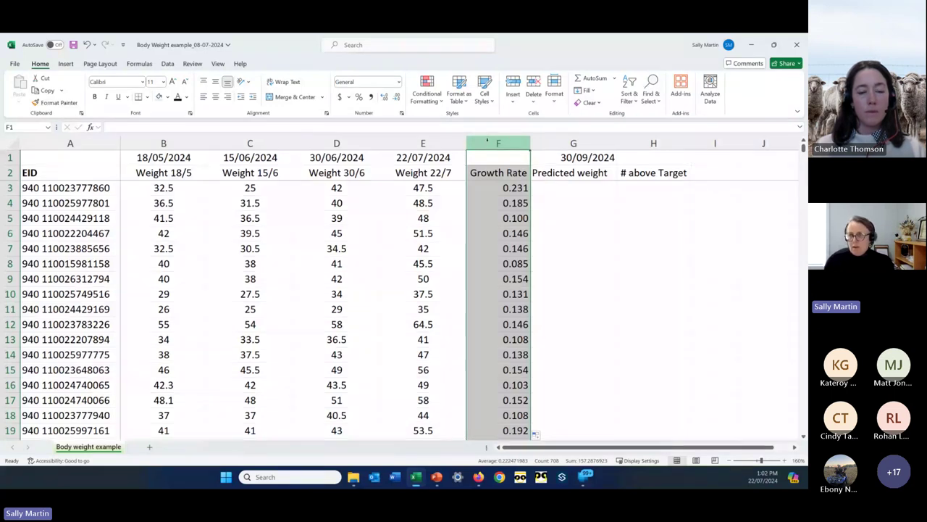
{"action": "key", "text": "ctrl+c"}
{"action": "right_click", "coordinate": [488, 140]}
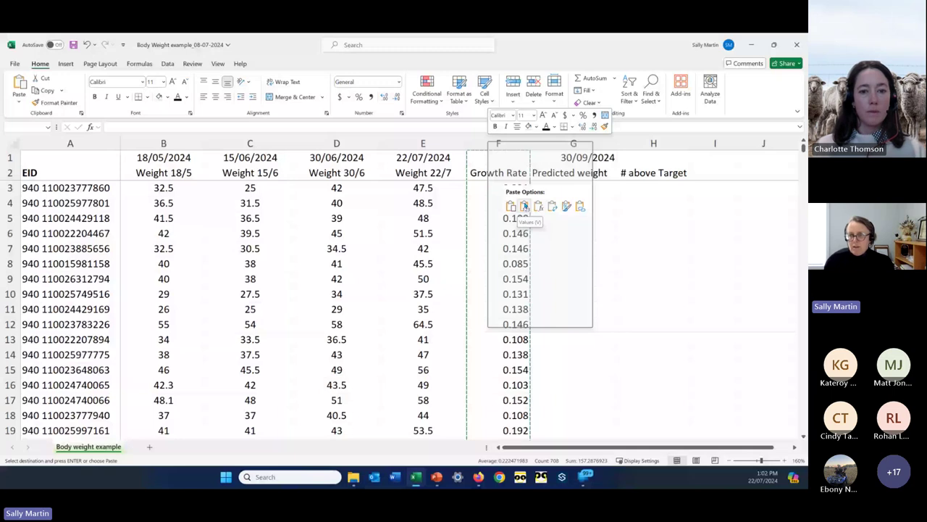
{"action": "left_click", "coordinate": [524, 206]}
{"action": "left_click", "coordinate": [517, 203]}
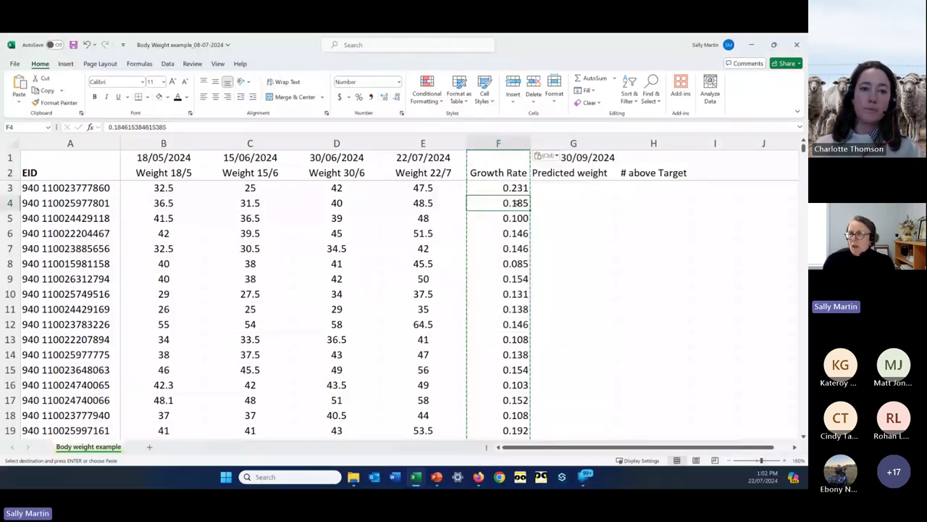
Enter =F3*(G1-E1) in G3 under Predicted weight to calculate the gain from the last weighing to 30/09/2024.
{"action": "left_click", "coordinate": [573, 187]}
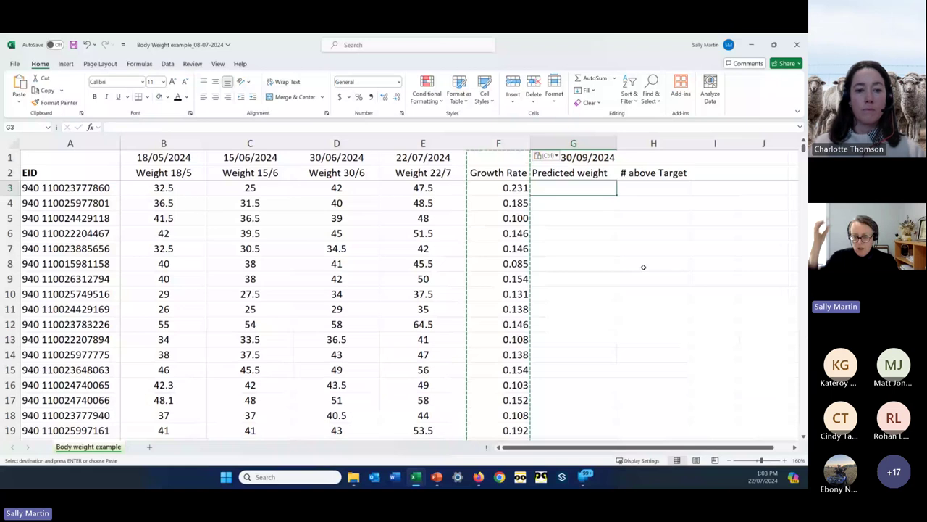
{"action": "type", "text": "="}
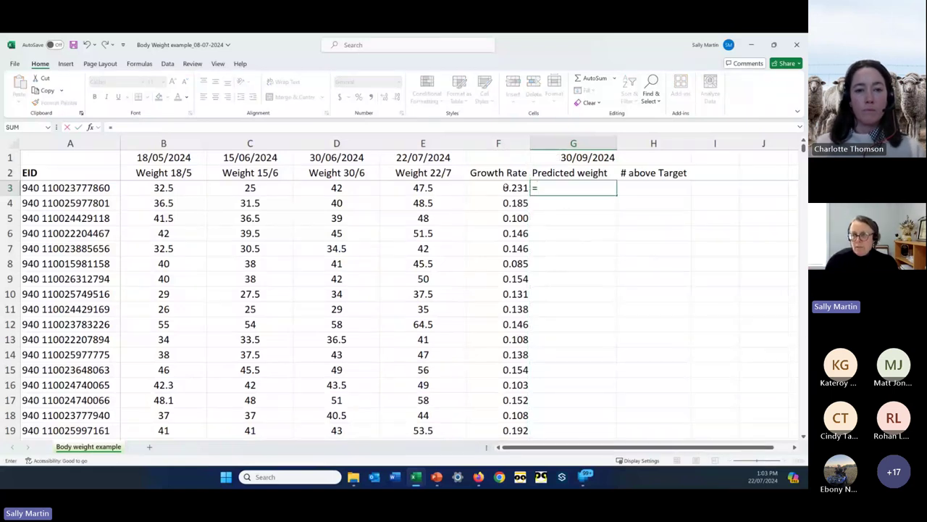
{"action": "left_click", "coordinate": [505, 187]}
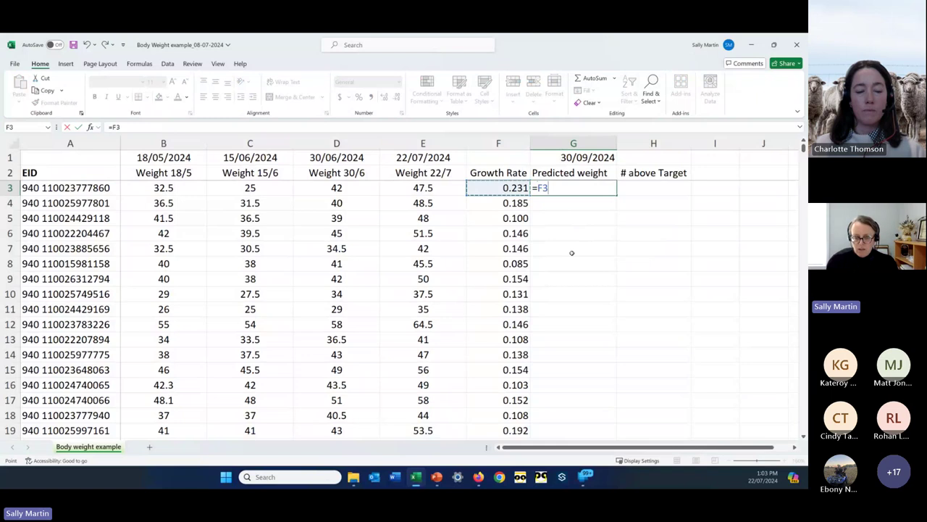
{"action": "type", "text": "("}
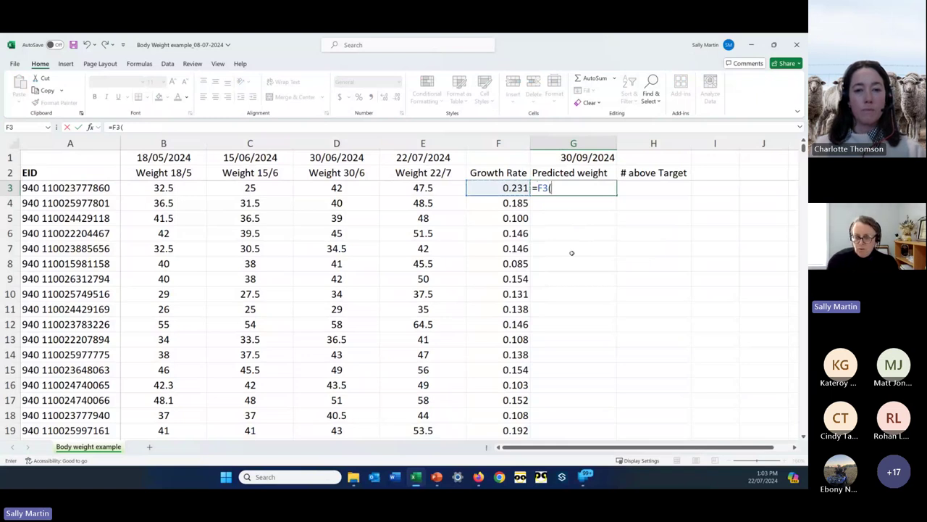
{"action": "key", "text": "BackSpace"}
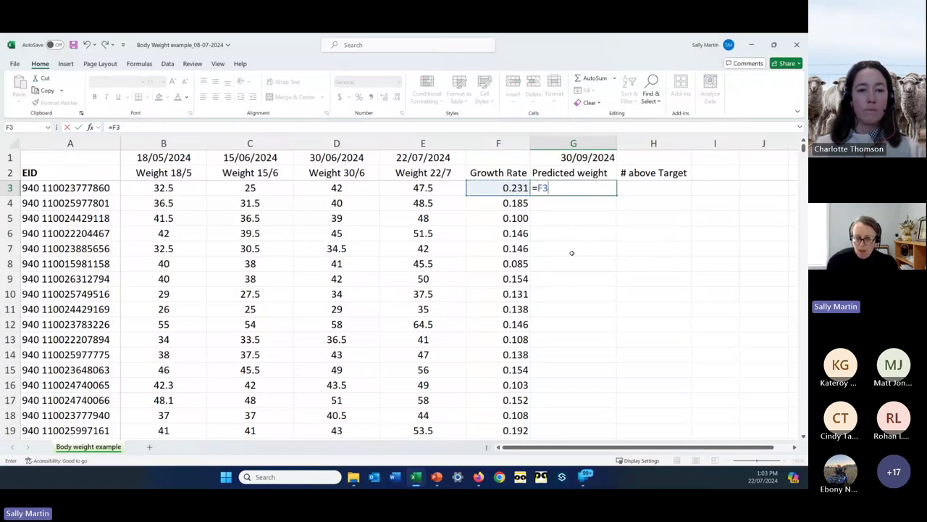
{"action": "type", "text": "*"}
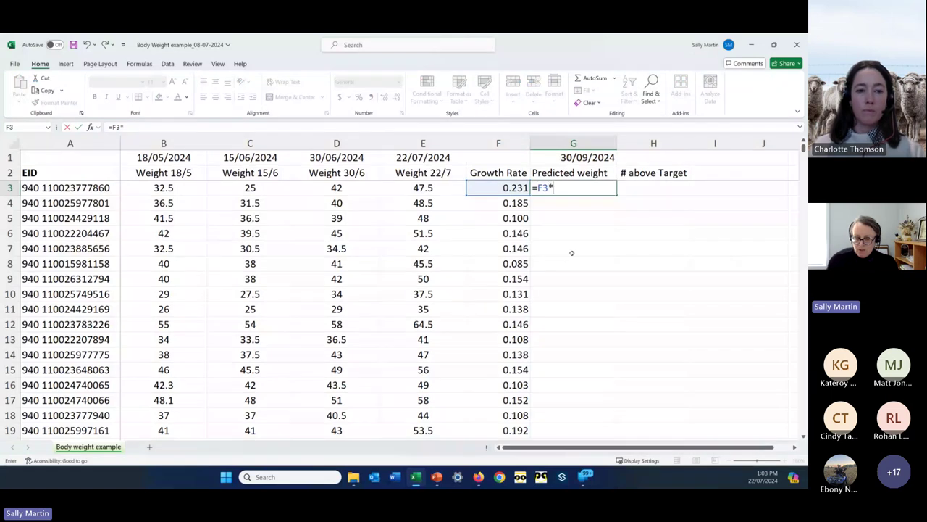
{"action": "type", "text": "("}
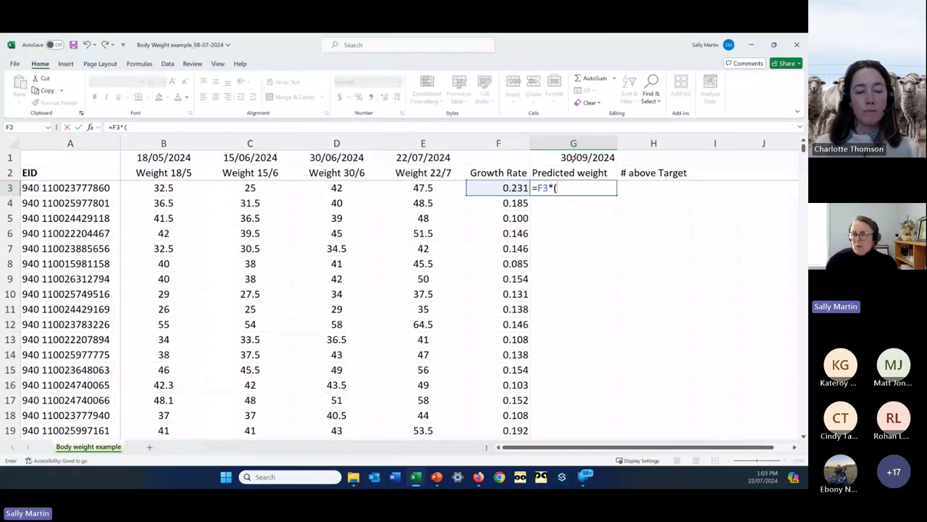
{"action": "left_click", "coordinate": [576, 157]}
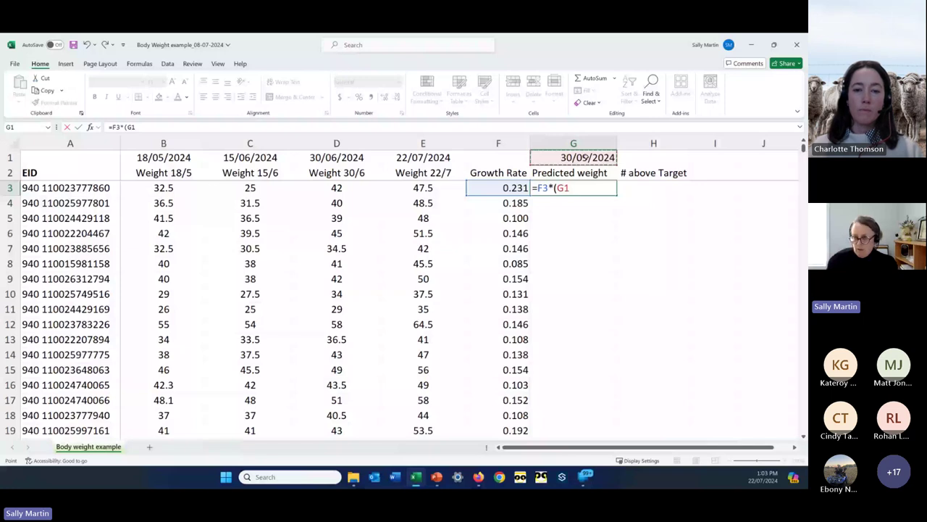
{"action": "type", "text": "-"}
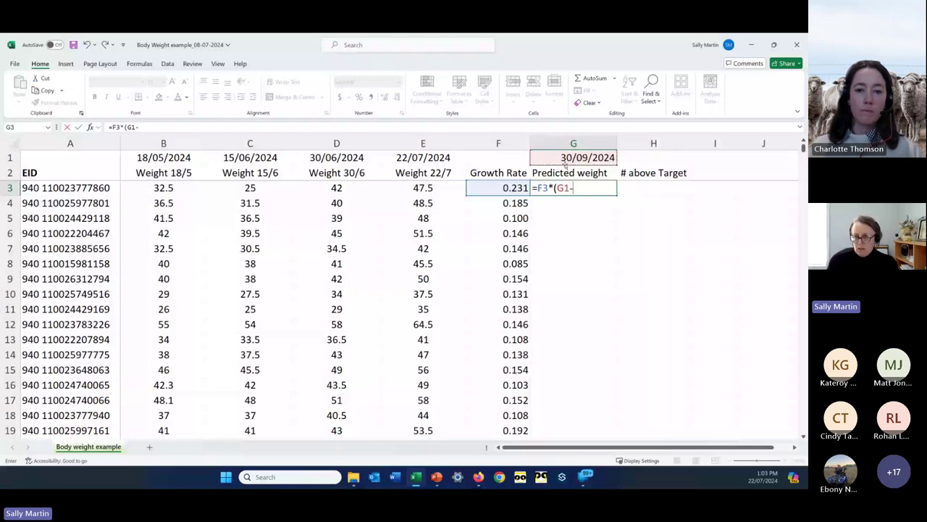
{"action": "left_click", "coordinate": [424, 157]}
{"action": "key", "text": "Return"}
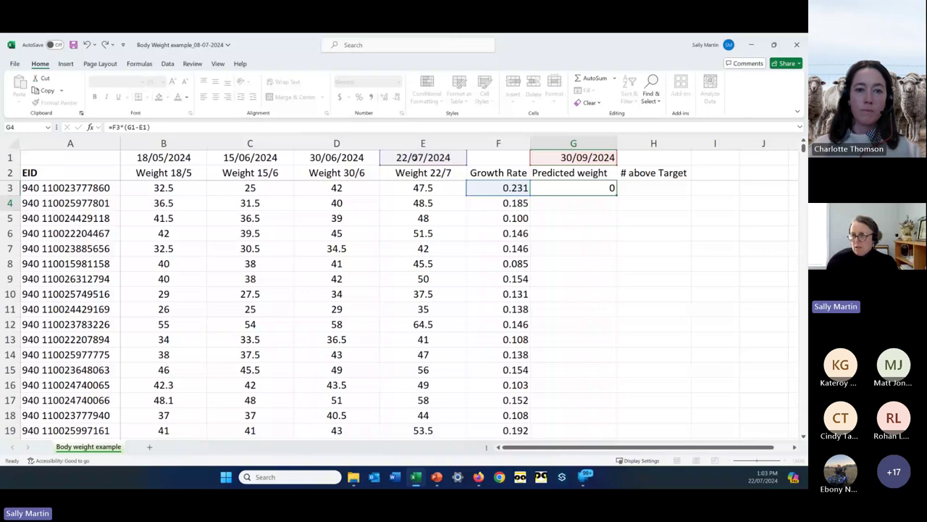
{"action": "left_click", "coordinate": [573, 190]}
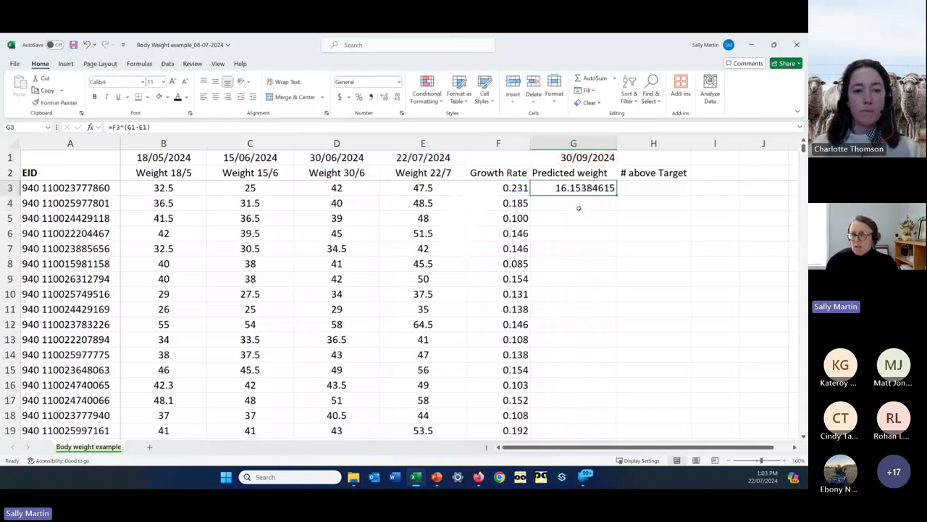
Calculate the number of days from the last weighing to the prediction date in I3 with =G1-E1.
{"action": "left_click", "coordinate": [709, 188]}
{"action": "left_click", "coordinate": [147, 124]}
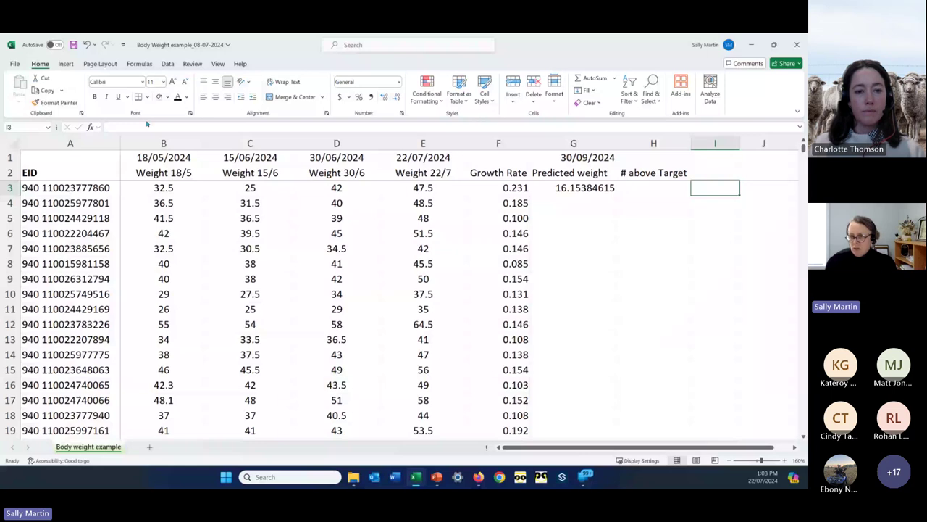
{"action": "type", "text": "="}
{"action": "left_click", "coordinate": [591, 157]}
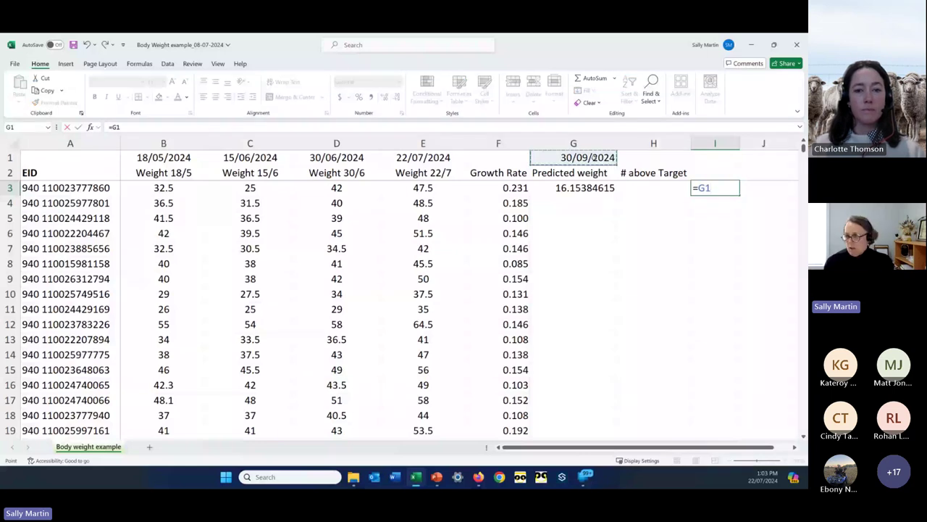
{"action": "type", "text": "-E1"}
{"action": "key", "text": "Return"}
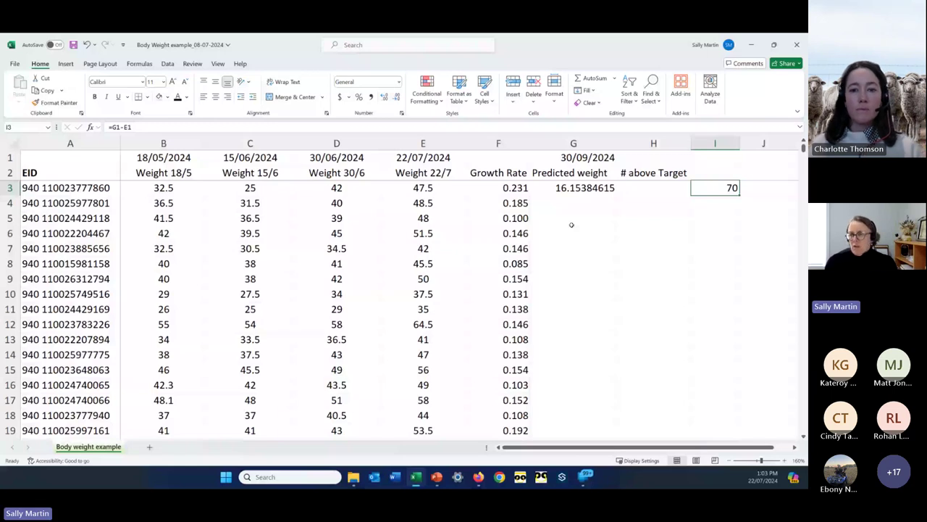
Add the latest weight to the Predicted weight formula in G3, giving =F3*(G1-E1)+E3, and display it to one decimal.
{"action": "left_click", "coordinate": [562, 189]}
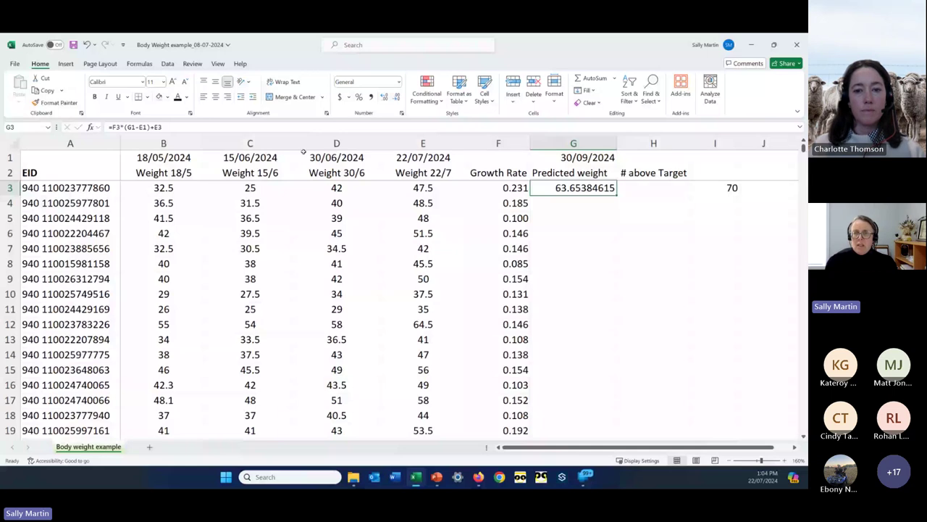
{"action": "left_click", "coordinate": [384, 96]}
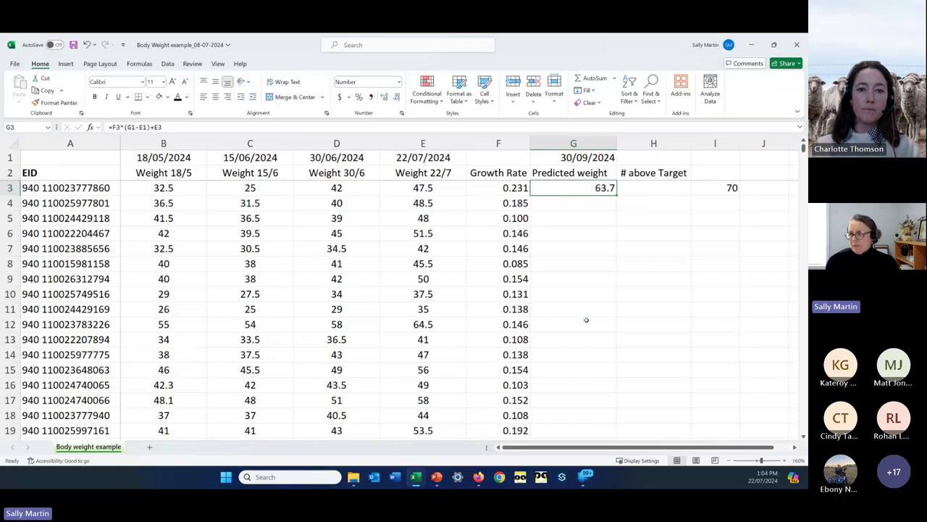
Clear the day calculation from I3 and make the G1 reference absolute as $G$1 in the Predicted weight formula in G3.
{"action": "left_click", "coordinate": [730, 187]}
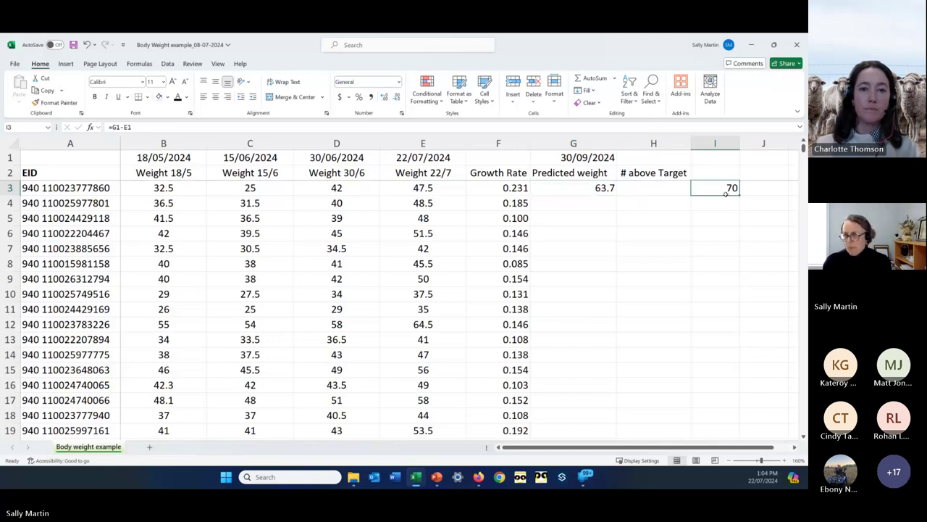
{"action": "key", "text": "Delete"}
{"action": "left_click", "coordinate": [587, 188]}
{"action": "left_click", "coordinate": [161, 127]}
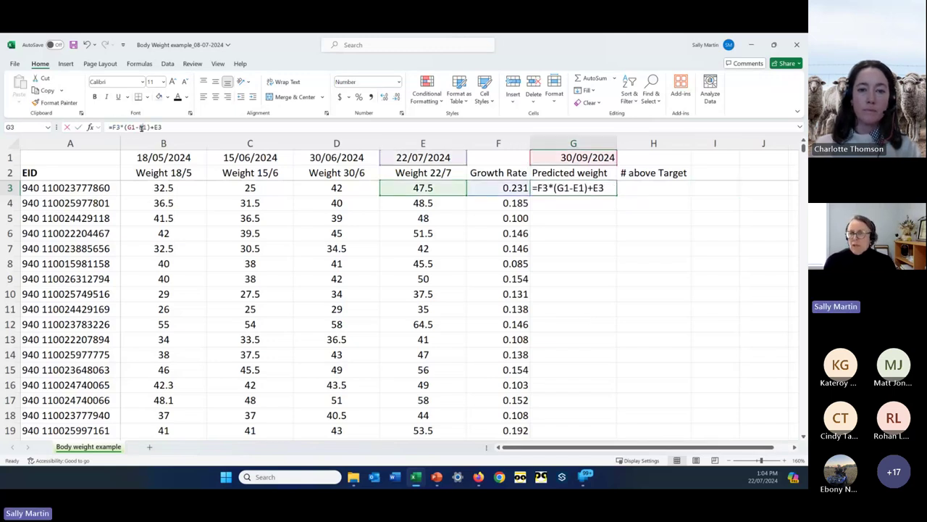
{"action": "left_click", "coordinate": [130, 126]}
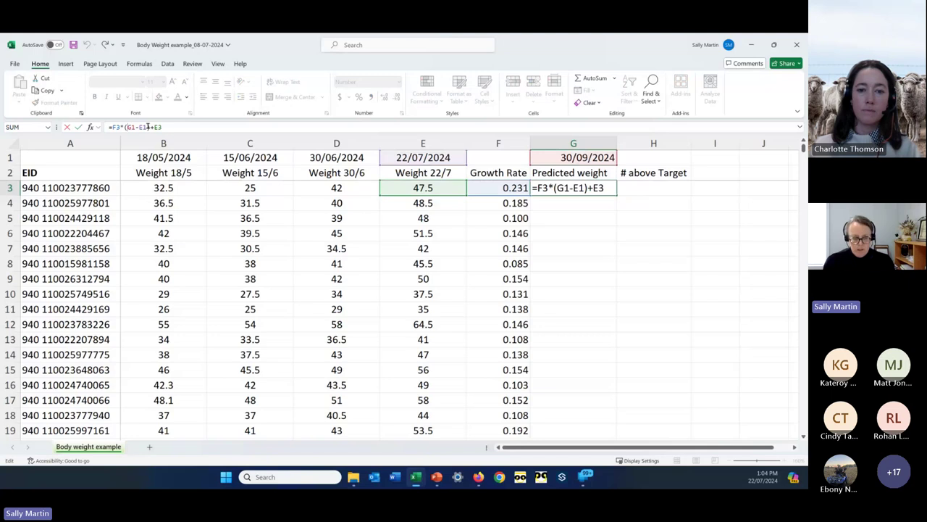
{"action": "type", "text": "$"}
{"action": "key", "text": "Right"}
{"action": "type", "text": "$"}
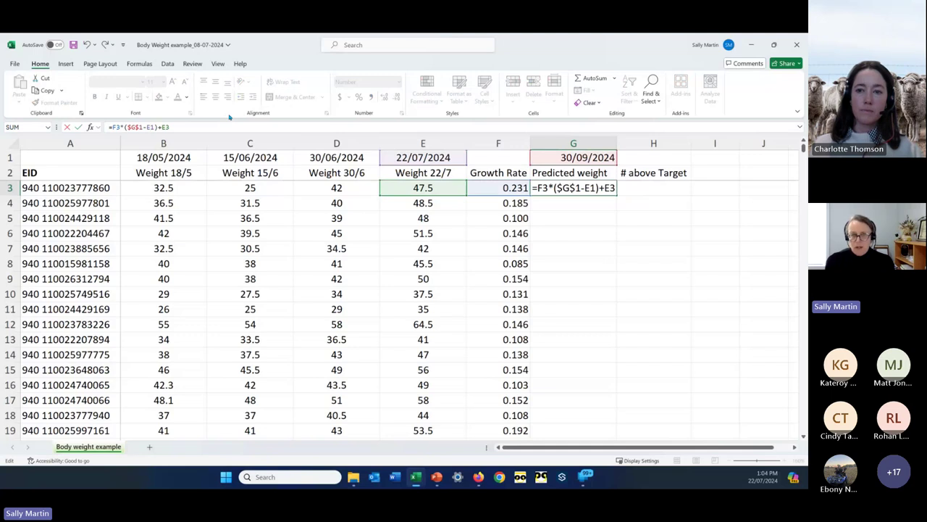
Make the E1 reference in G3 absolute, giving =F3*($G$1-$E$1)+E3, and fill the formula down for every animal.
{"action": "key", "text": "Right"}
{"action": "key", "text": "Right"}
{"action": "type", "text": "$"}
{"action": "key", "text": "Right"}
{"action": "type", "text": "$"}
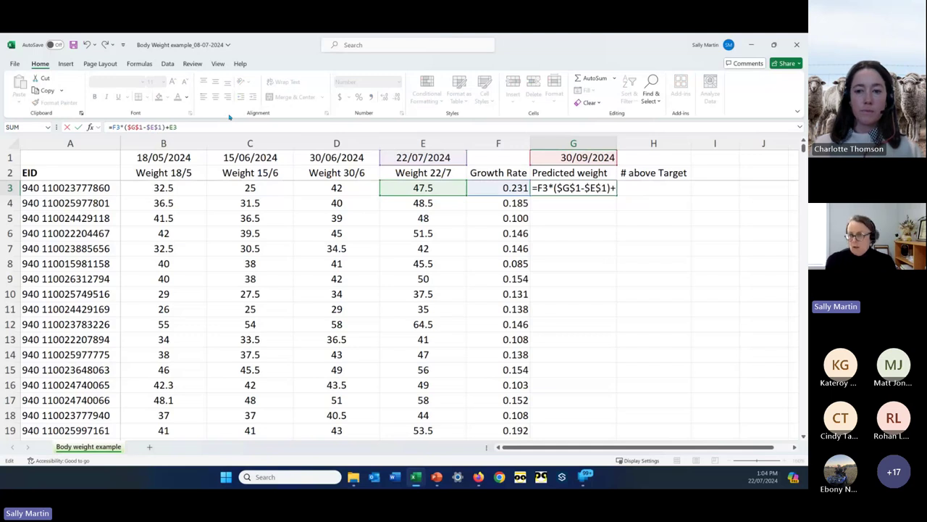
{"action": "key", "text": "Return"}
{"action": "left_click", "coordinate": [602, 187]}
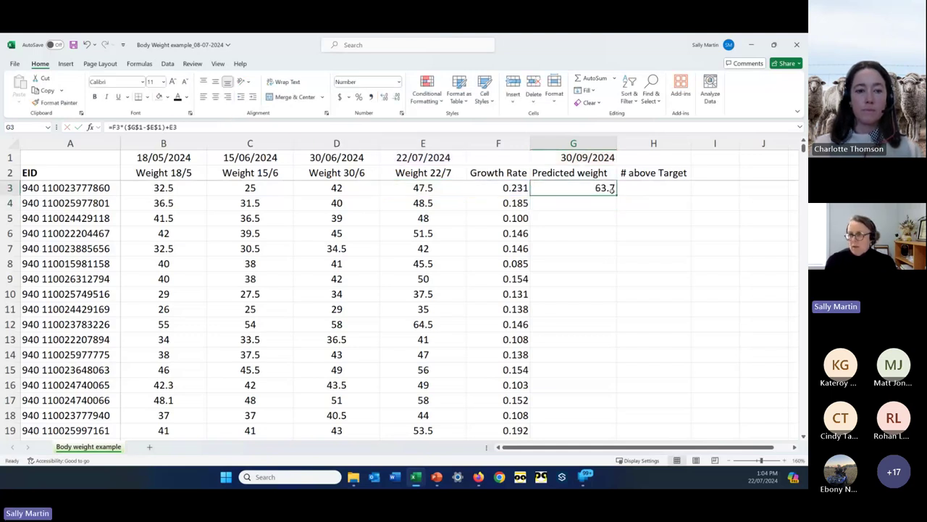
{"action": "double_click", "coordinate": [617, 195]}
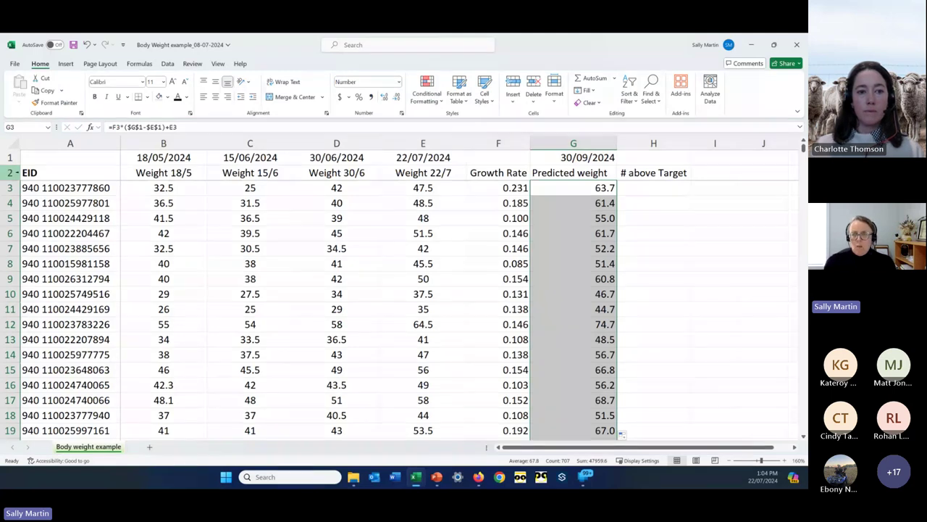
Add filters to the header row 2 of the body weight table.
{"action": "left_click", "coordinate": [16, 172]}
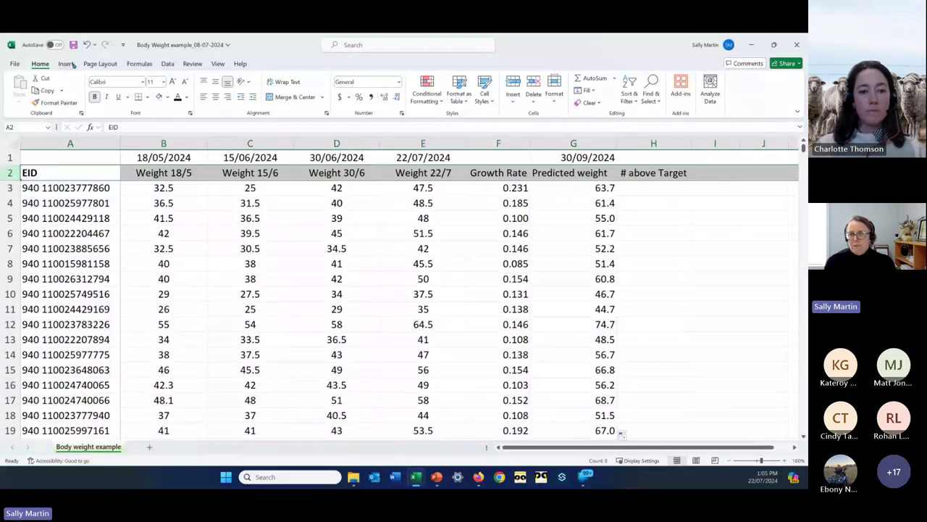
{"action": "left_click", "coordinate": [167, 64]}
{"action": "left_click", "coordinate": [406, 87]}
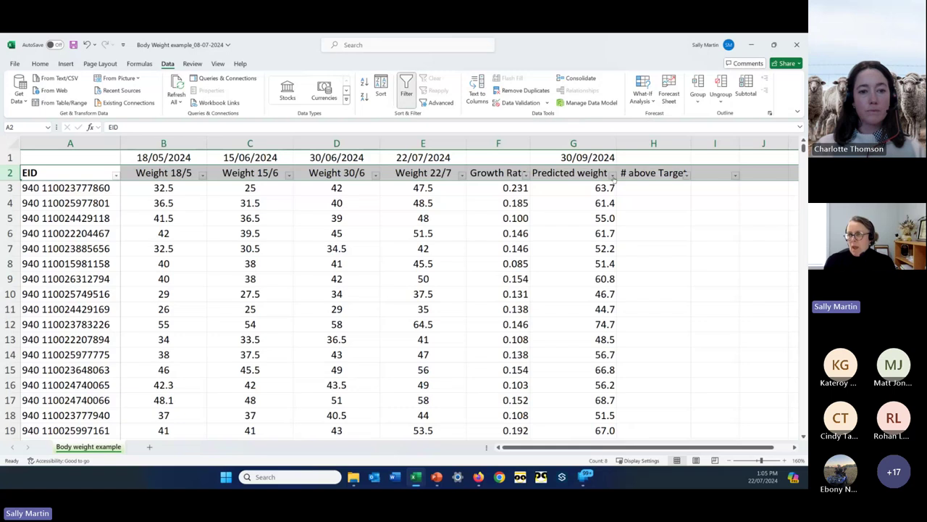
Look through the range of Predicted weight values in the filter list and sort the column from smallest to largest.
{"action": "left_click", "coordinate": [613, 176]}
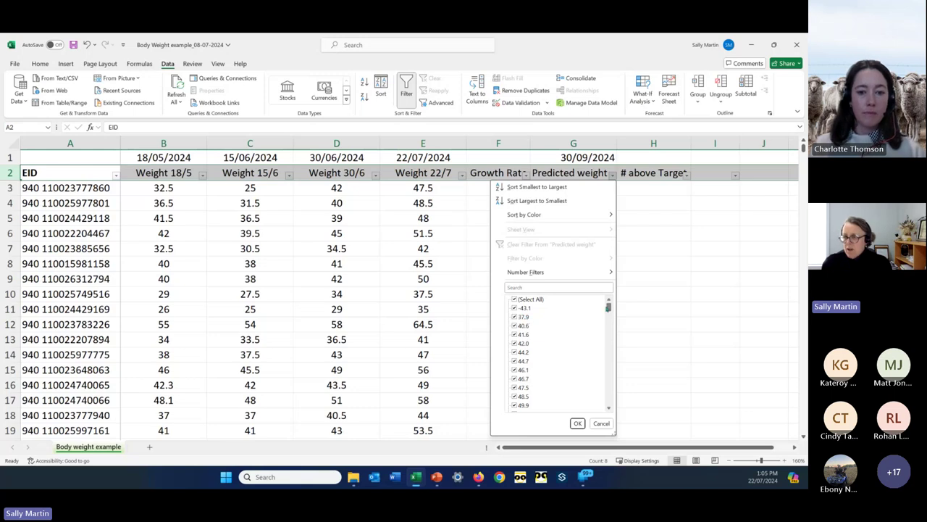
{"action": "scroll", "coordinate": [518, 320], "scroll_direction": "down", "scroll_amount": 3}
{"action": "left_click_drag", "start_coordinate": [608, 310], "coordinate": [609, 400]}
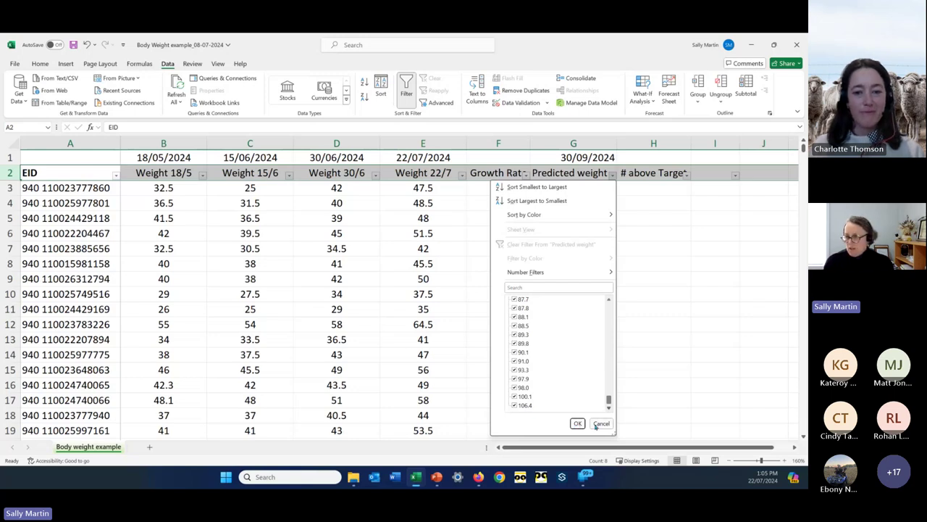
{"action": "left_click", "coordinate": [538, 190]}
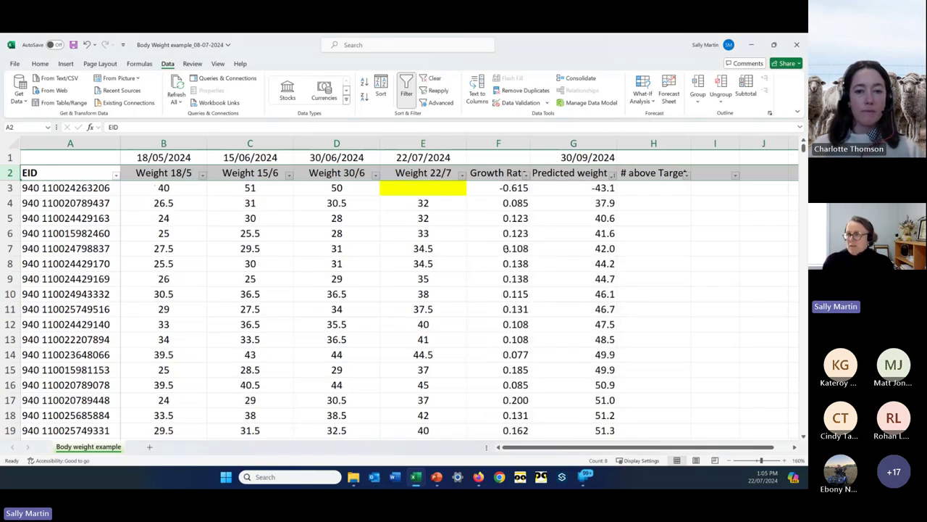
Recalculate the Growth Rate in F3 for the animal missing its 22/7 weight, using =(D3-B3)/(D1-B1).
{"action": "left_click", "coordinate": [578, 193]}
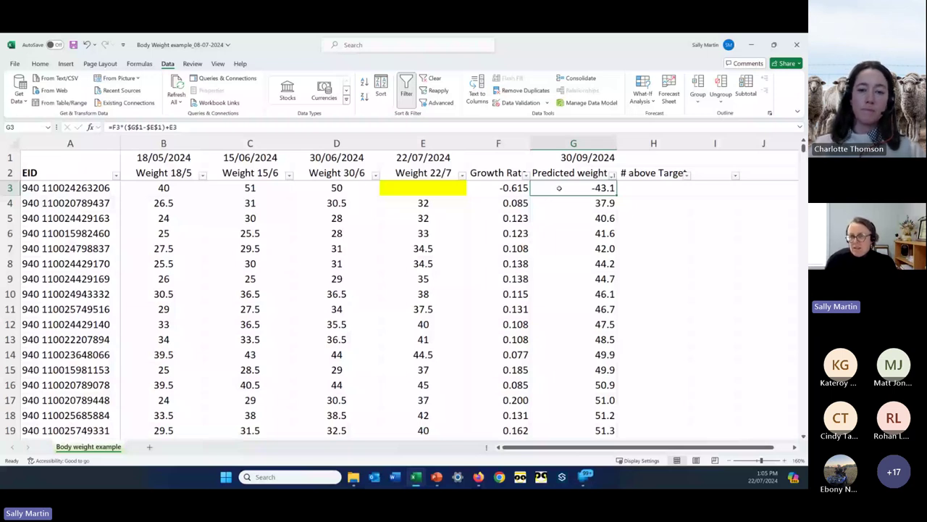
{"action": "left_click", "coordinate": [404, 190]}
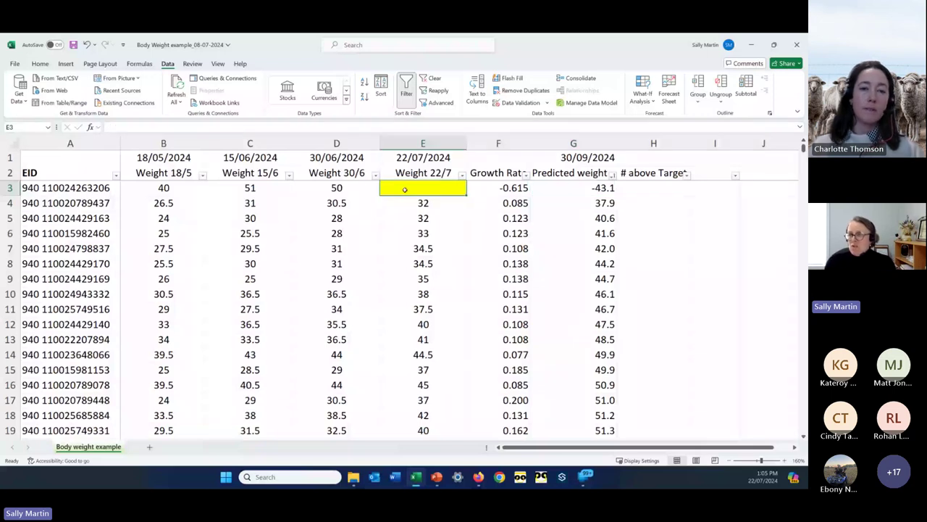
{"action": "key", "text": "Right"}
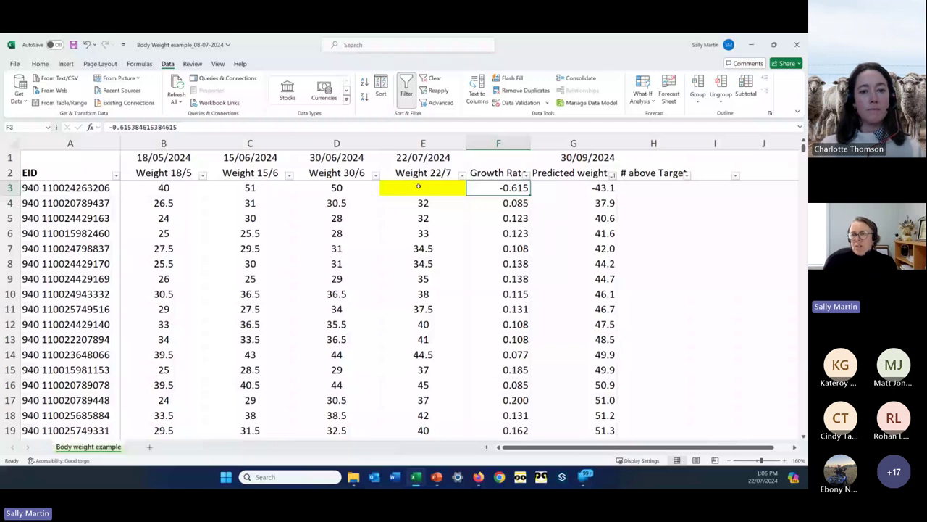
{"action": "type", "text": "="}
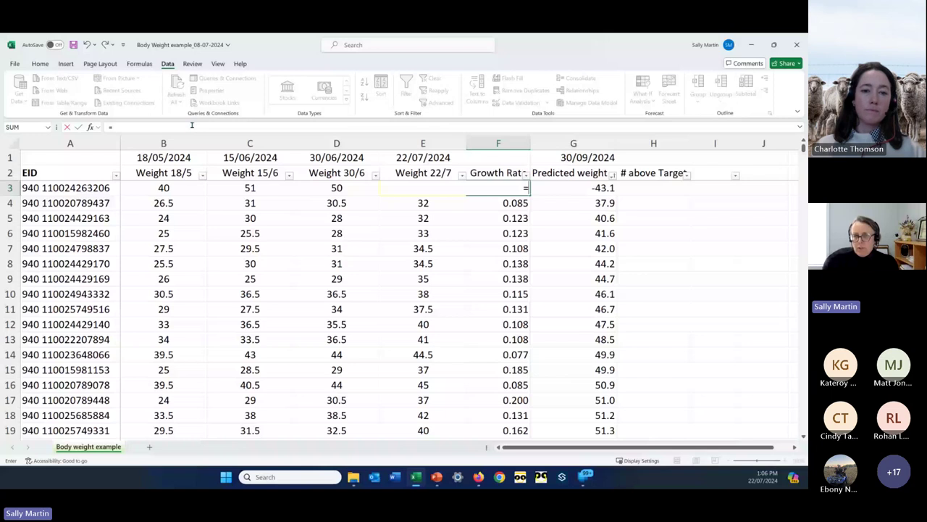
{"action": "left_click", "coordinate": [339, 187]}
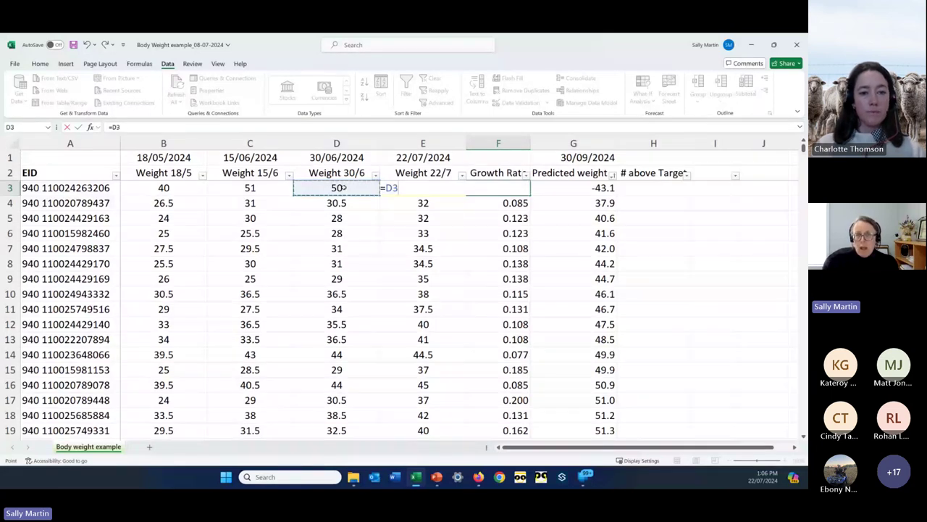
{"action": "type", "text": "-"}
{"action": "left_click", "coordinate": [164, 187]}
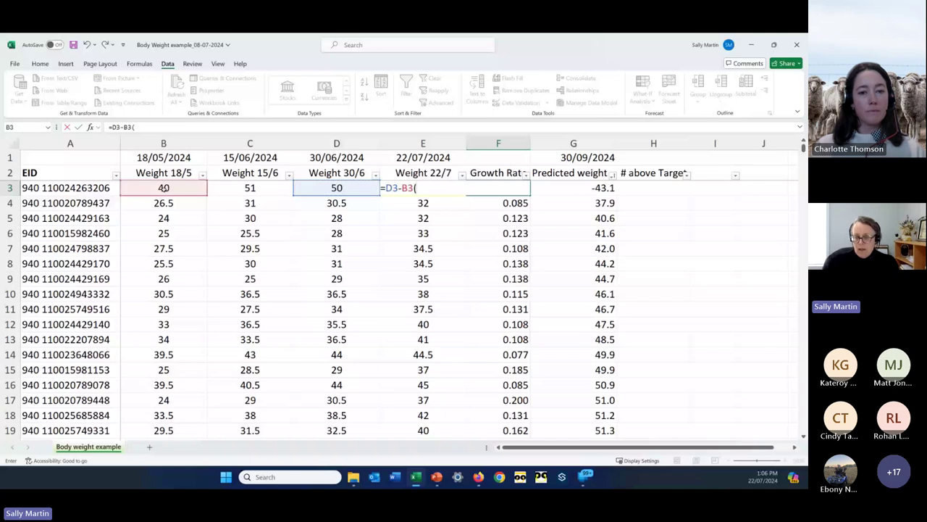
{"action": "type", "text": "("}
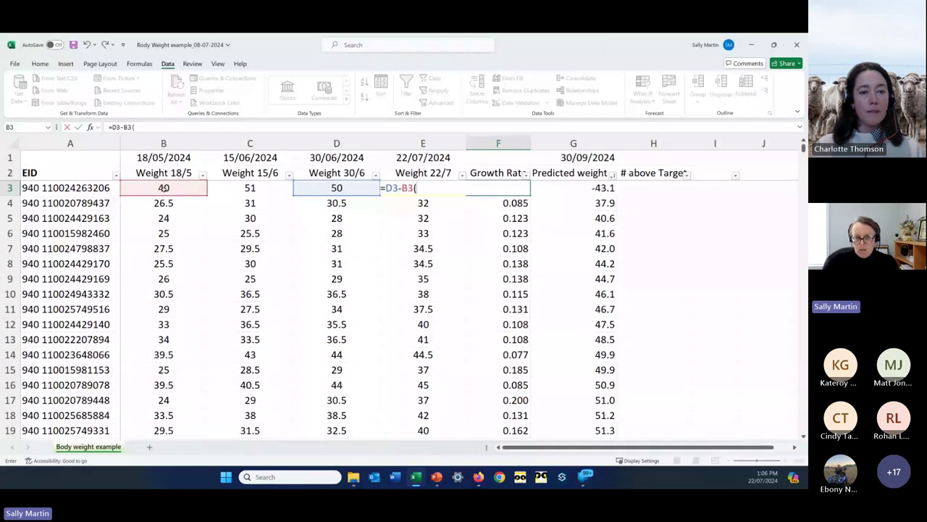
{"action": "key", "text": "BackSpace"}
{"action": "type", "text": "/("}
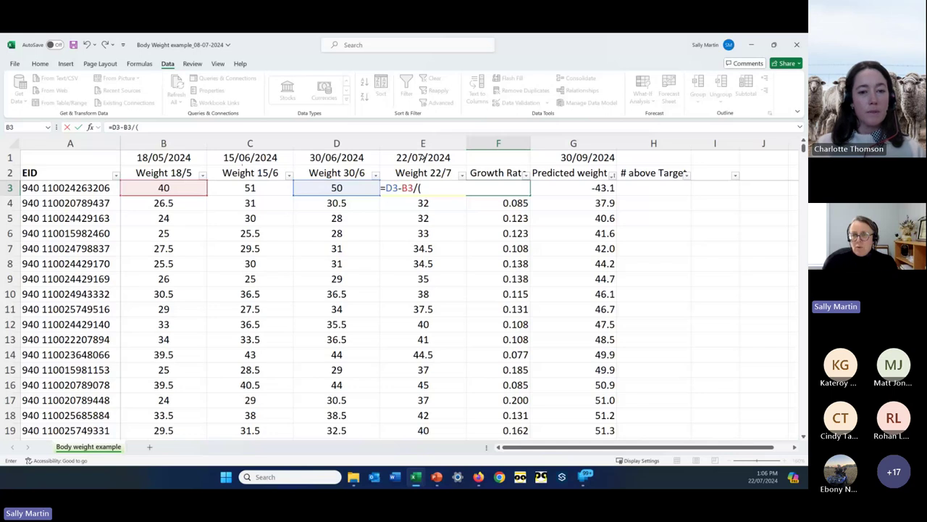
{"action": "left_click", "coordinate": [349, 157]}
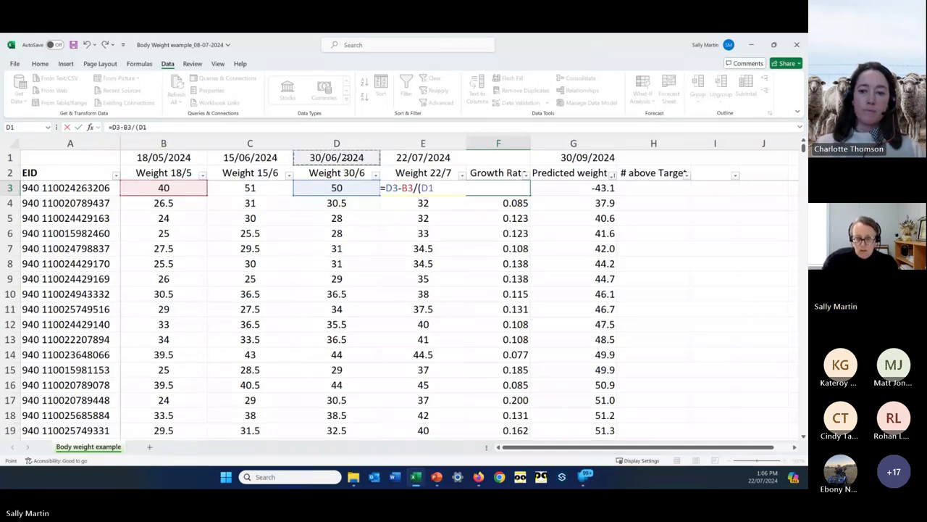
{"action": "type", "text": "-B1)"}
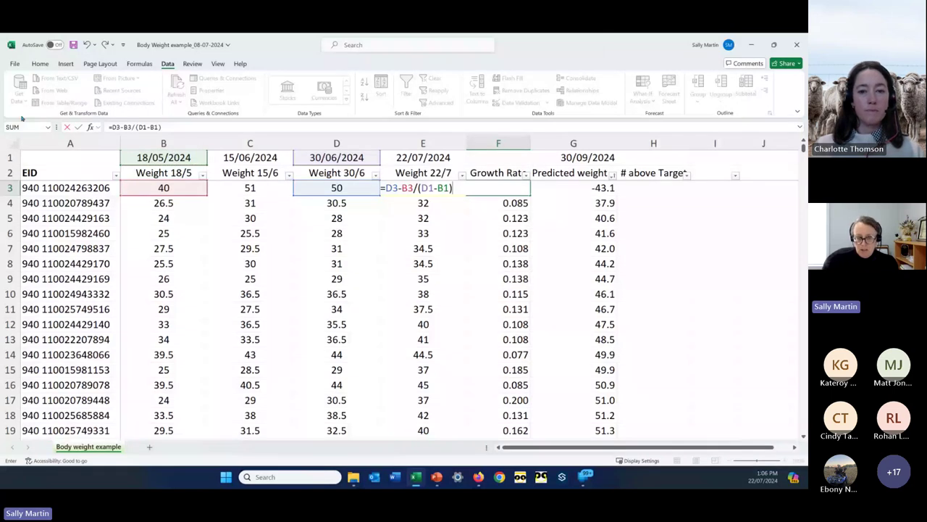
{"action": "left_click", "coordinate": [124, 126]}
{"action": "type", "text": ")"}
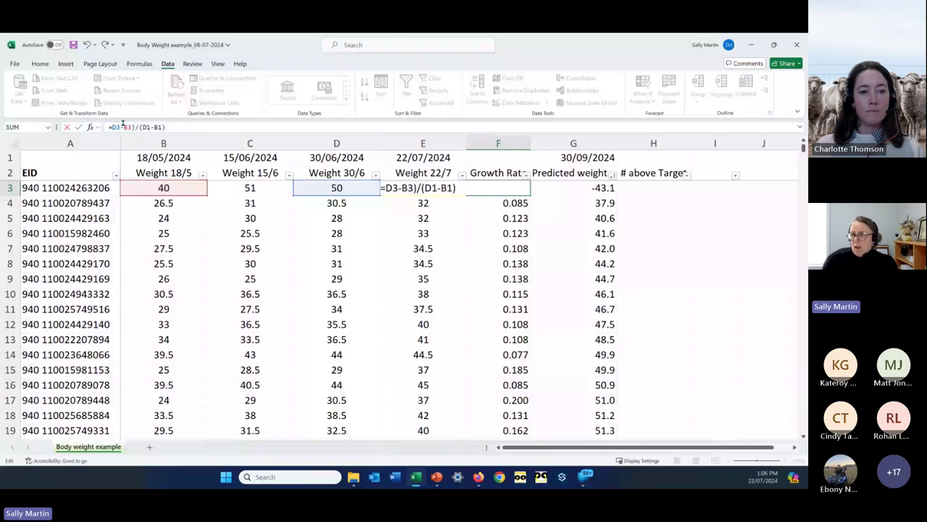
{"action": "key", "text": "Return"}
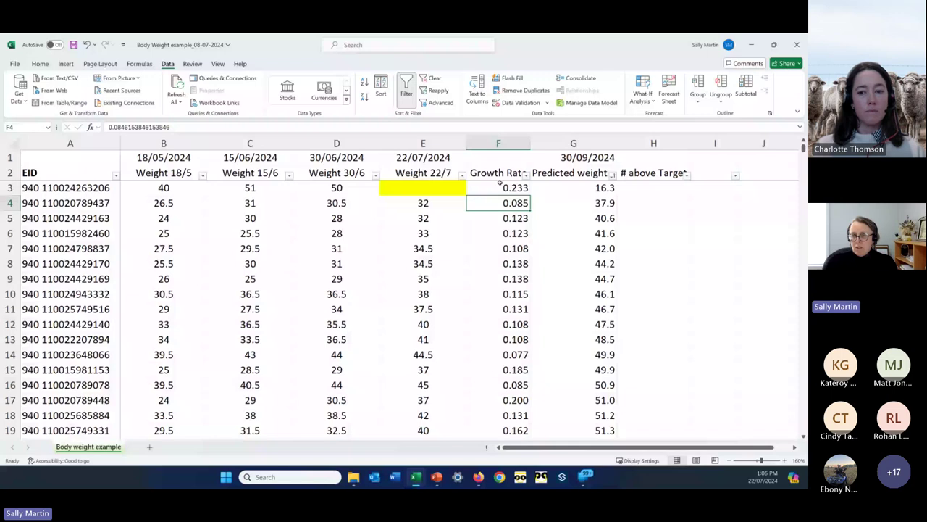
Base the Predicted weight in G3 on the 30/6 weight with =F3*($G$1-$E$1)+D3, and shade the cell.
{"action": "double_click", "coordinate": [572, 188]}
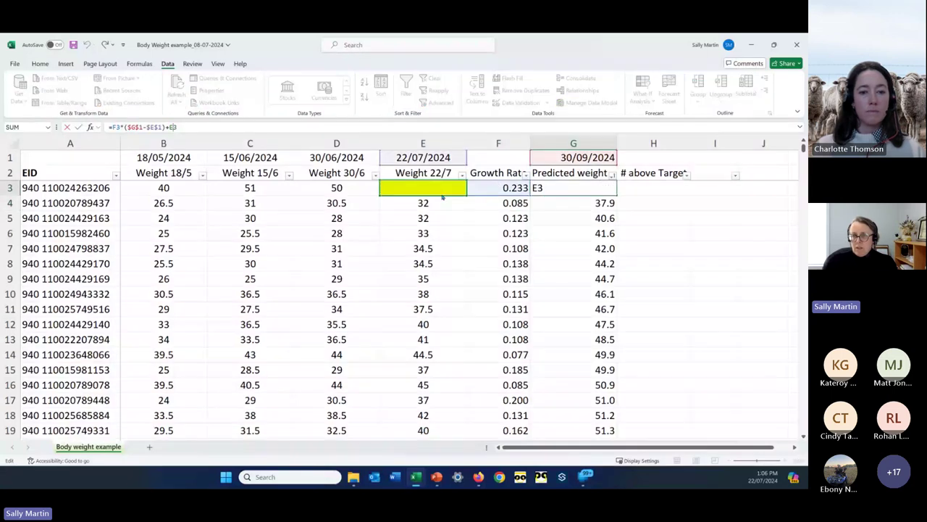
{"action": "type", "text": "+"}
{"action": "left_click", "coordinate": [359, 193]}
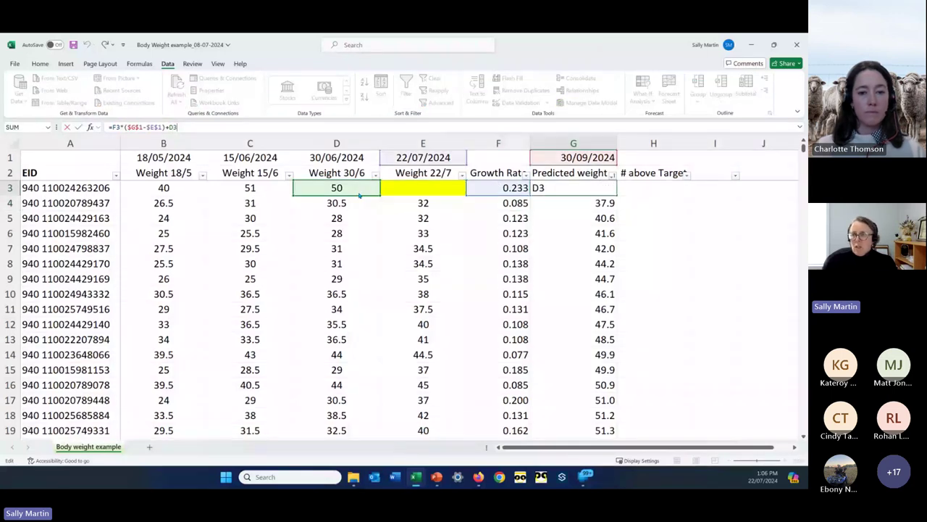
{"action": "key", "text": "ctrl+Return"}
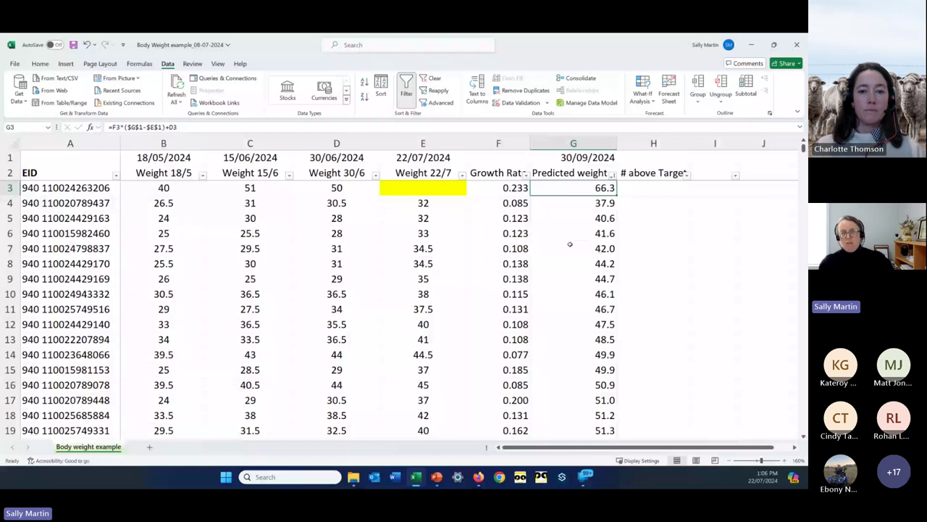
{"action": "key", "text": "alt+h"}
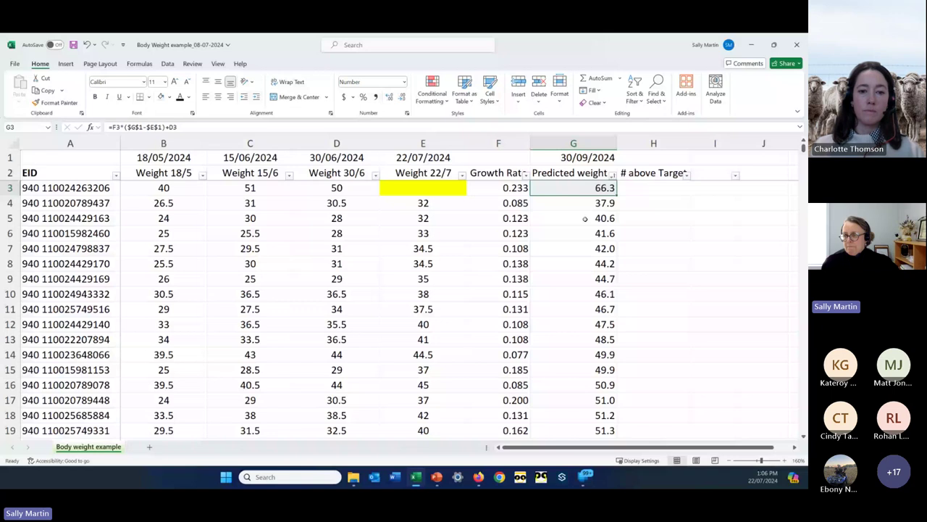
Sort Predicted weight from largest to smallest, filter it with Greater Than the target weight, and review the filtered animals.
{"action": "left_click", "coordinate": [612, 176]}
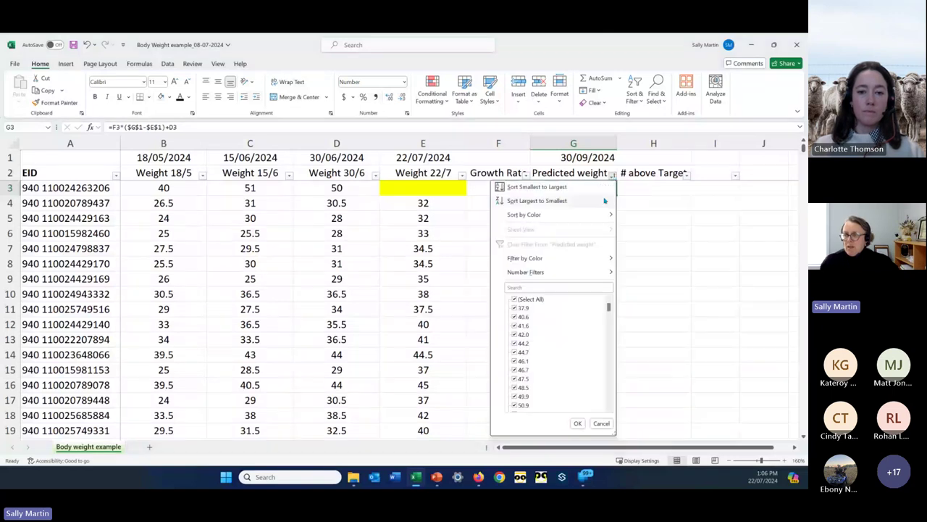
{"action": "left_click", "coordinate": [550, 201]}
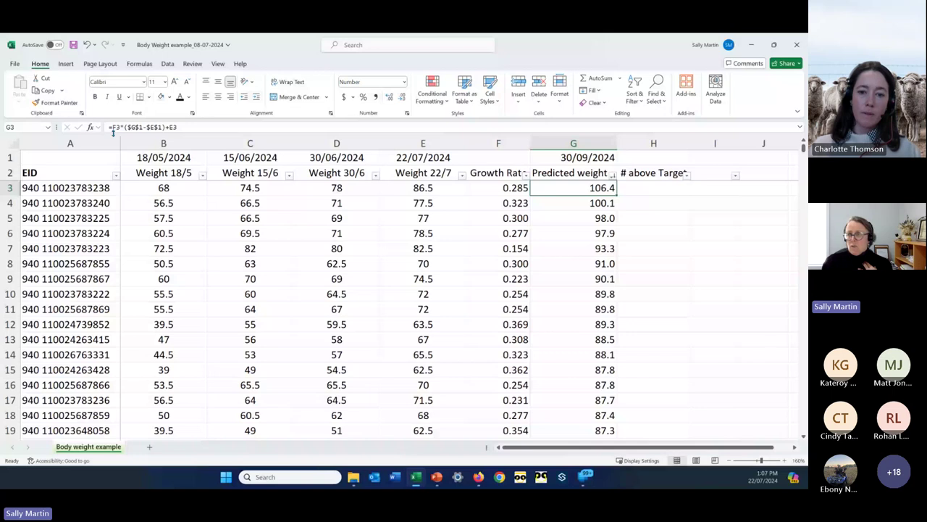
{"action": "left_click", "coordinate": [612, 176]}
{"action": "mouse_move", "coordinate": [536, 271]}
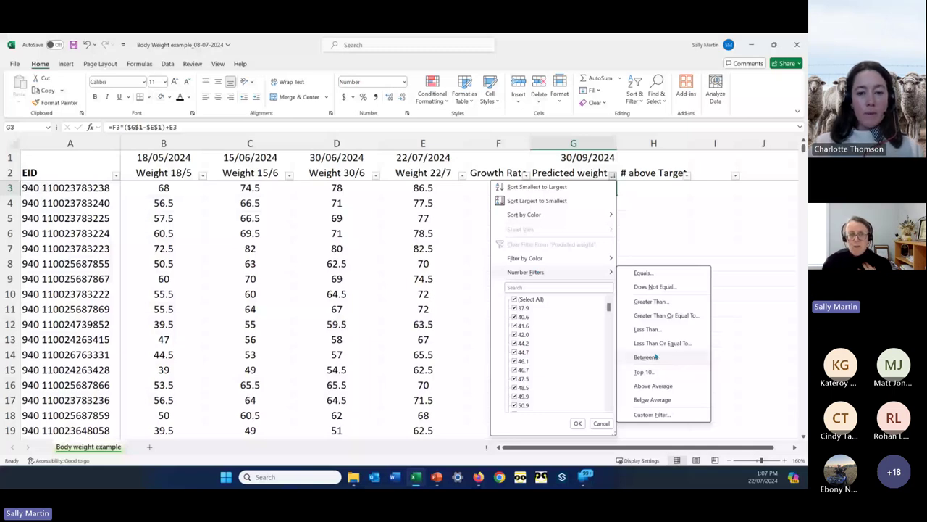
{"action": "left_click", "coordinate": [651, 300]}
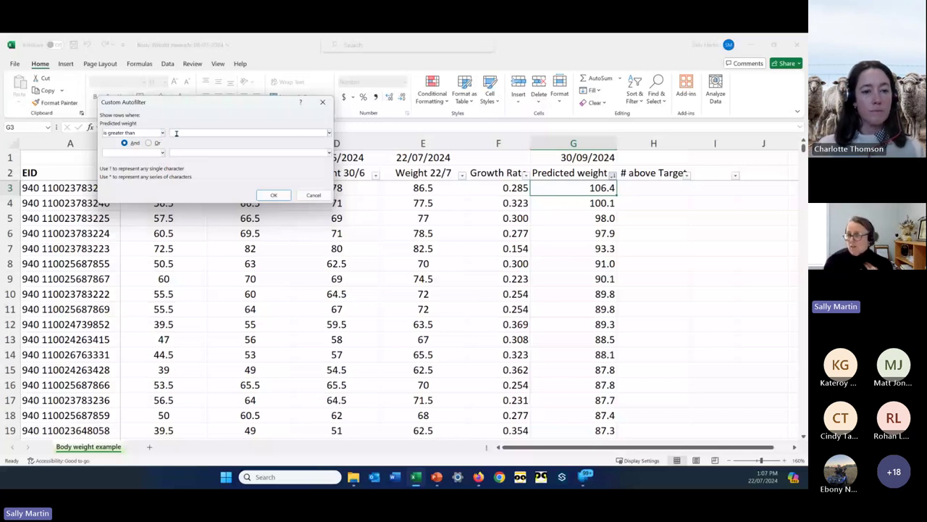
{"action": "left_click", "coordinate": [274, 195]}
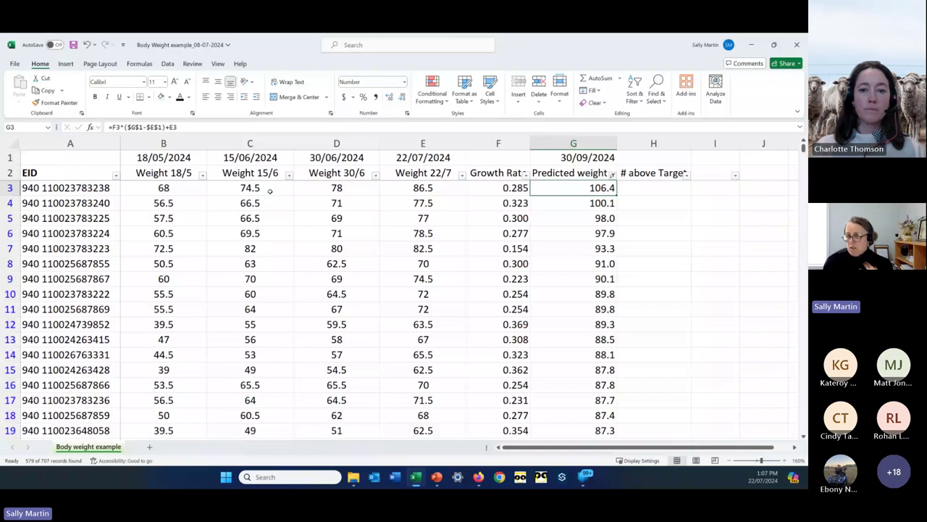
{"action": "scroll", "coordinate": [612, 230], "scroll_direction": "down", "scroll_amount": 5}
{"action": "scroll", "coordinate": [612, 230], "scroll_direction": "down", "scroll_amount": 3}
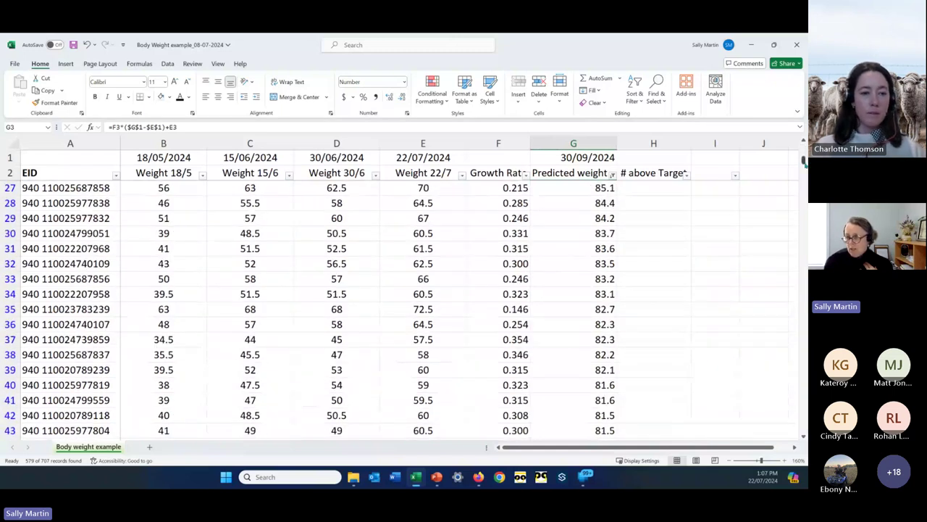
{"action": "mouse_move", "coordinate": [803, 163]}
{"action": "left_mouse_down"}
{"action": "mouse_move", "coordinate": [804, 452]}
{"action": "mouse_move", "coordinate": [802, 149]}
{"action": "left_mouse_up"}
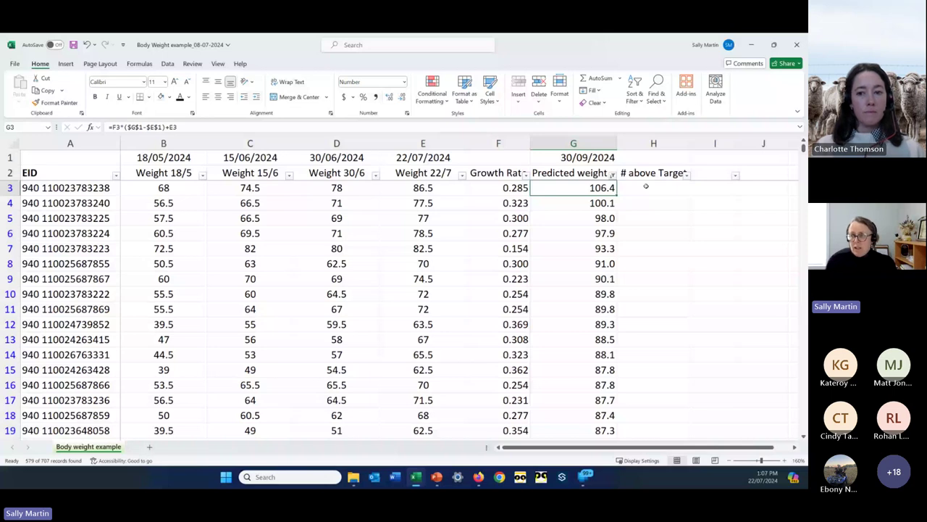
Sort the filtered Predicted weight column from smallest to largest and clear its filter.
{"action": "left_click", "coordinate": [649, 174]}
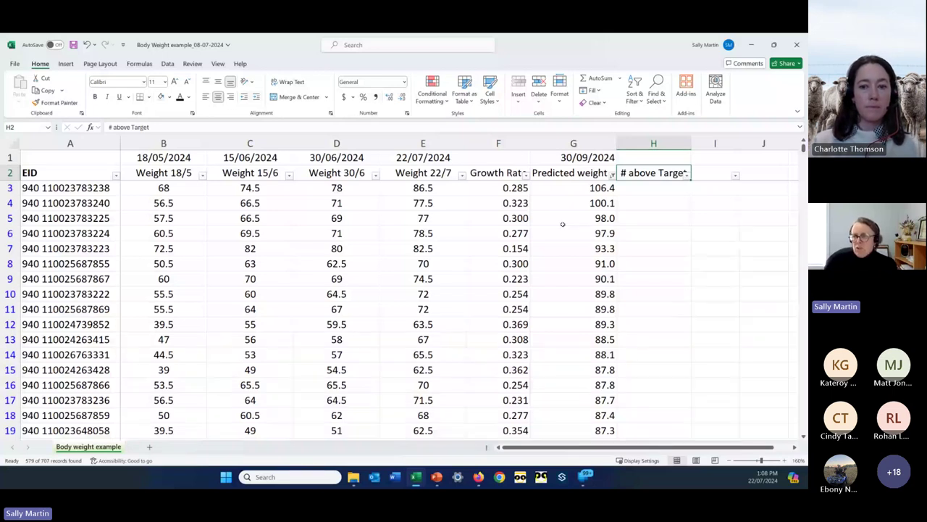
{"action": "left_click", "coordinate": [612, 174]}
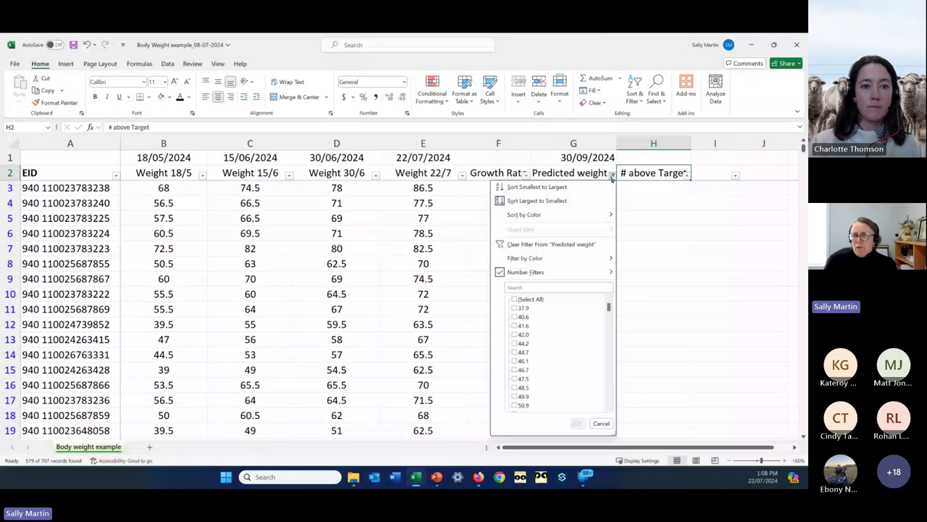
{"action": "key", "text": "Escape"}
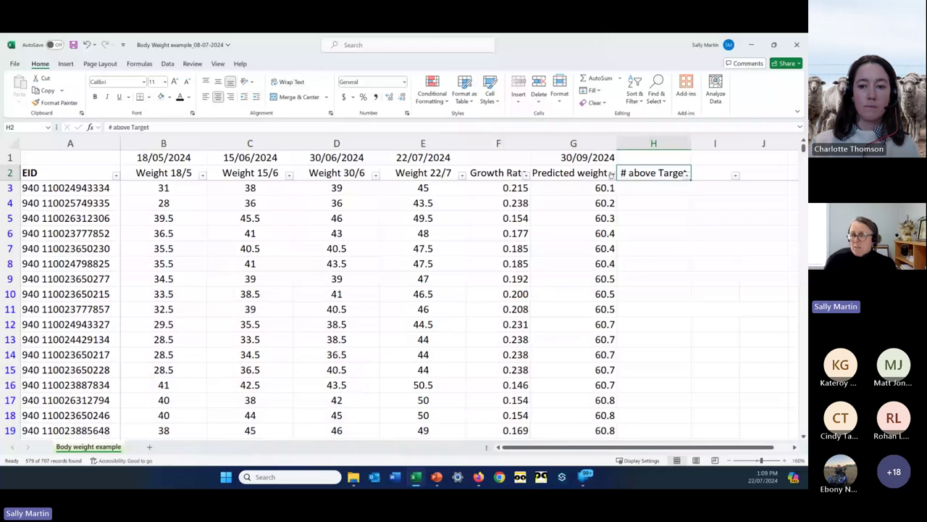
{"action": "left_click", "coordinate": [612, 175]}
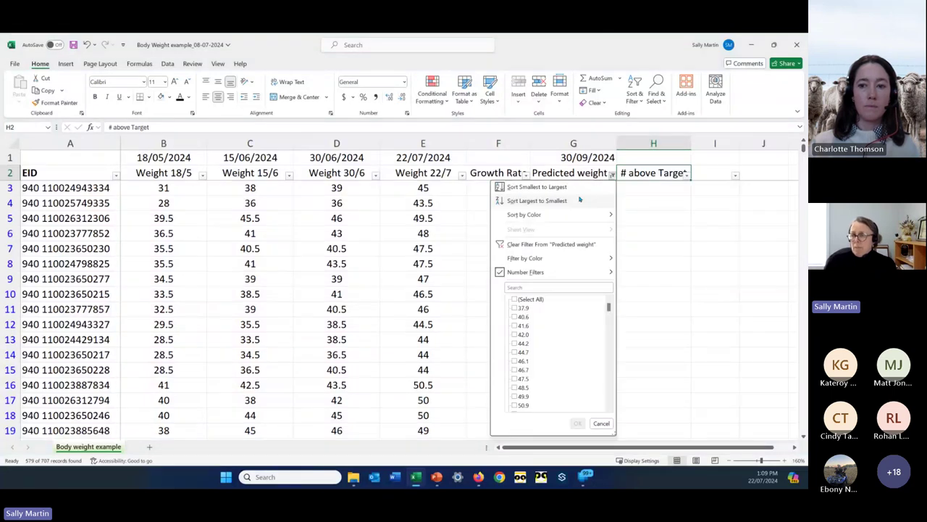
{"action": "left_click", "coordinate": [540, 244]}
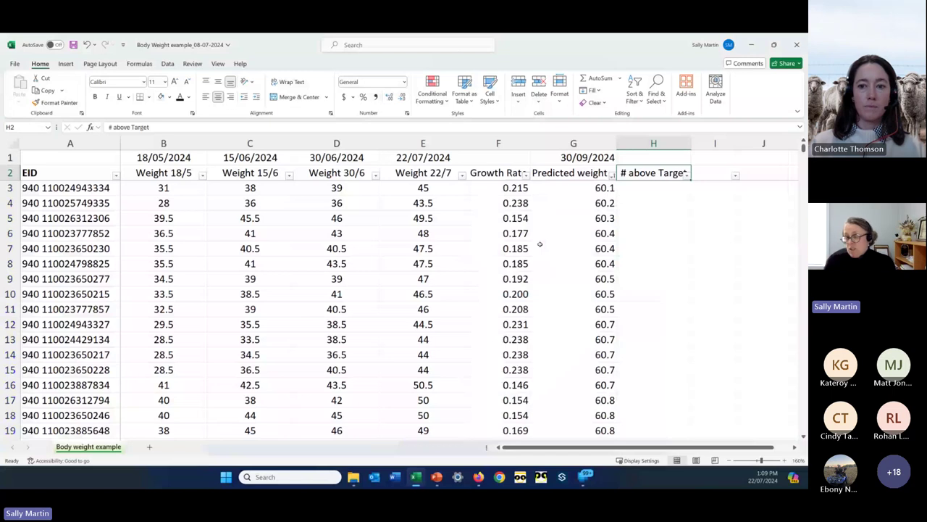
Switch to the Excel for eID webinar presentation in PowerPoint and start the slide show from the "Building your data over time" slide.
{"action": "mouse_move", "coordinate": [436, 476]}
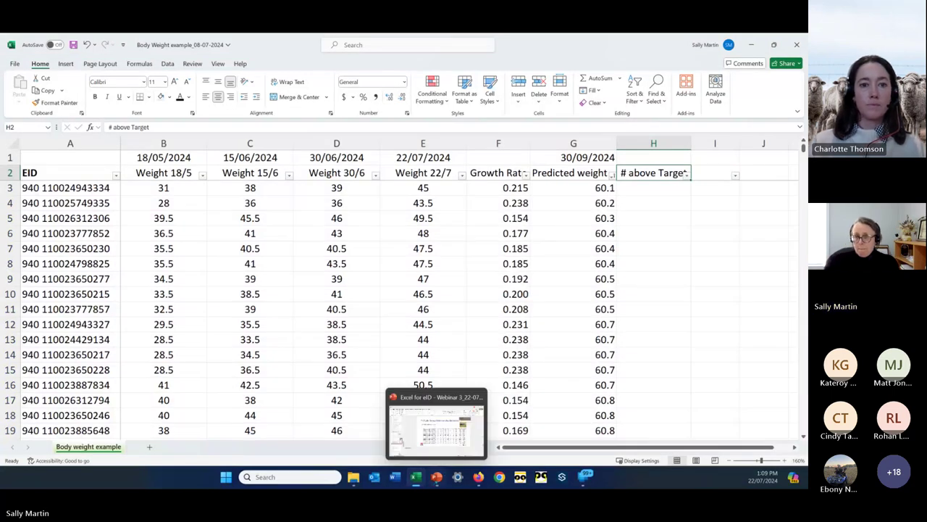
{"action": "left_click", "coordinate": [436, 476]}
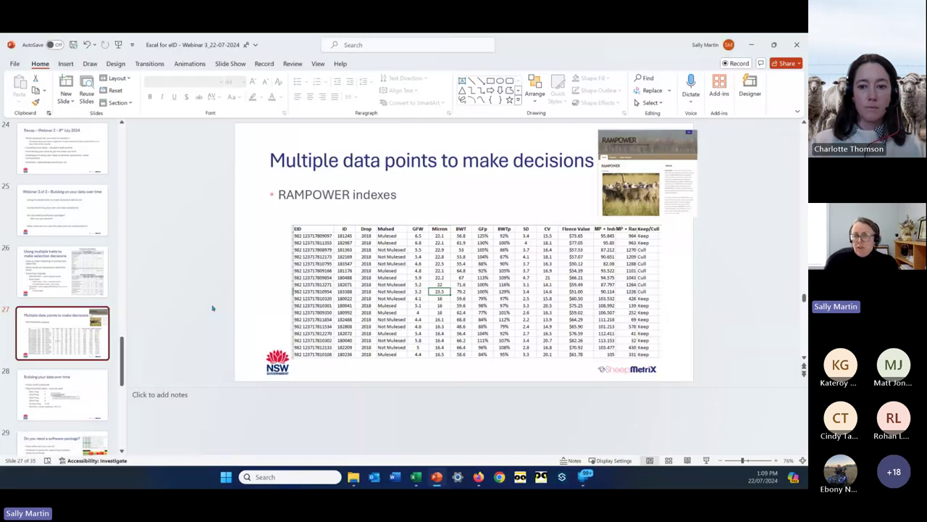
{"action": "scroll", "coordinate": [213, 308], "scroll_direction": "down", "scroll_amount": 1}
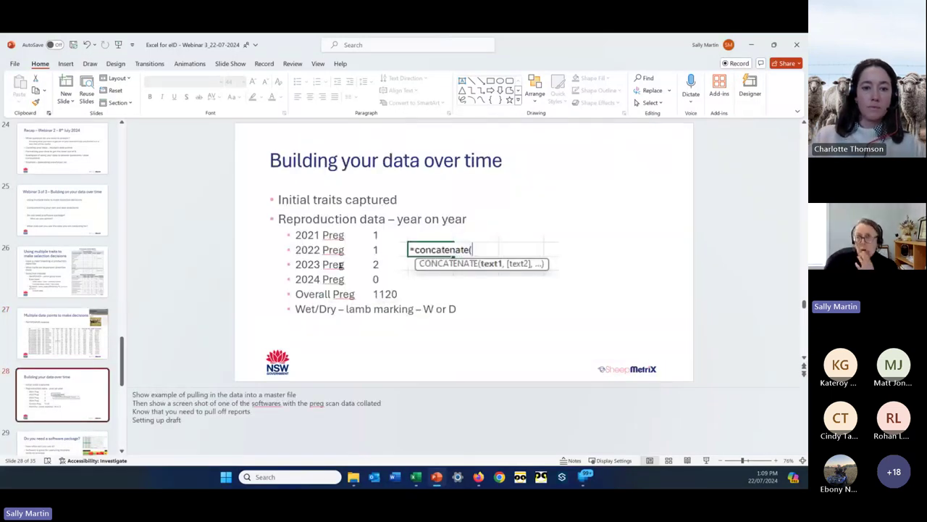
{"action": "left_click", "coordinate": [706, 460]}
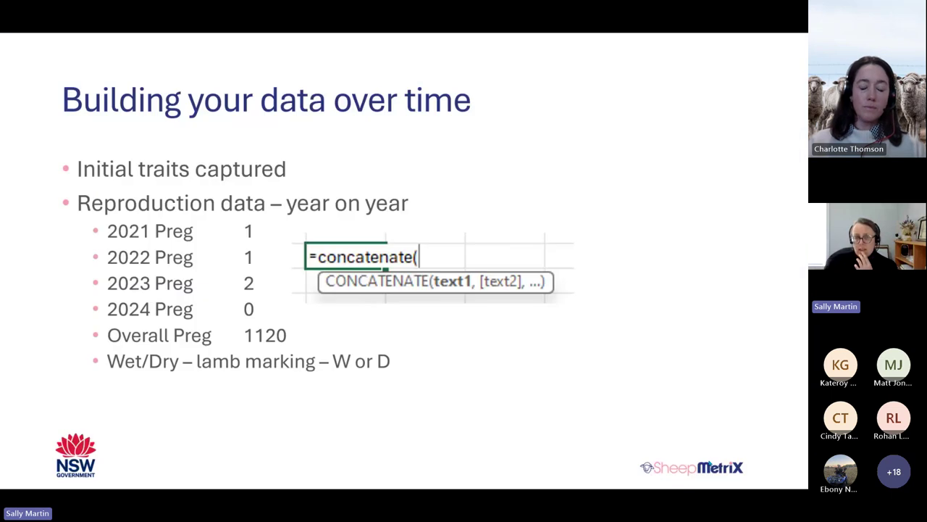
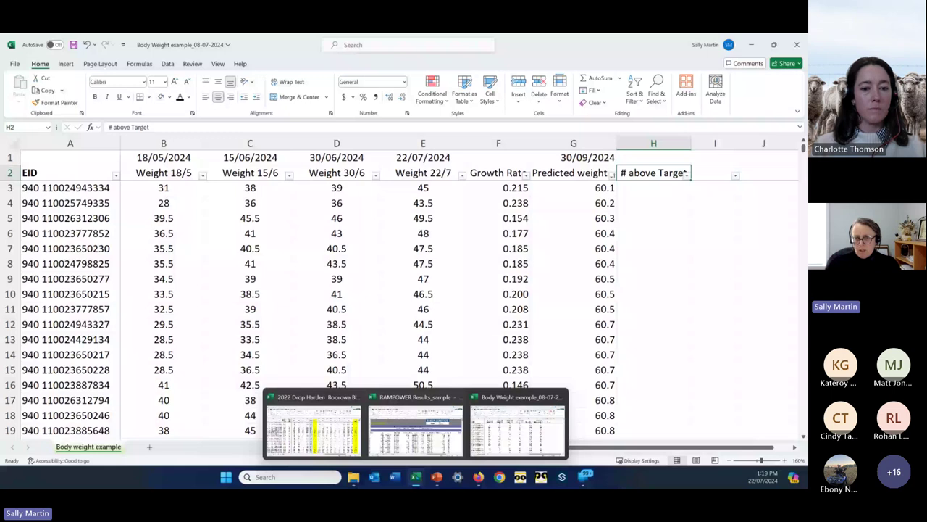
Switch to the 2022 Drop Harden Boorowa Block Ewes workbook in Excel and insert a scatter chart of the CFW and Micron data, I1:J785.
{"action": "left_click", "coordinate": [313, 427]}
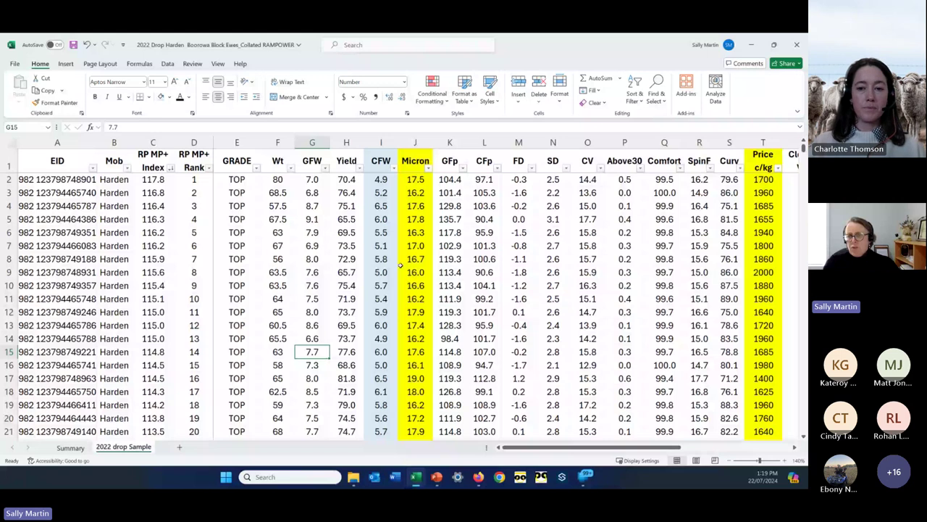
{"action": "left_click_drag", "start_coordinate": [380, 161], "coordinate": [415, 161]}
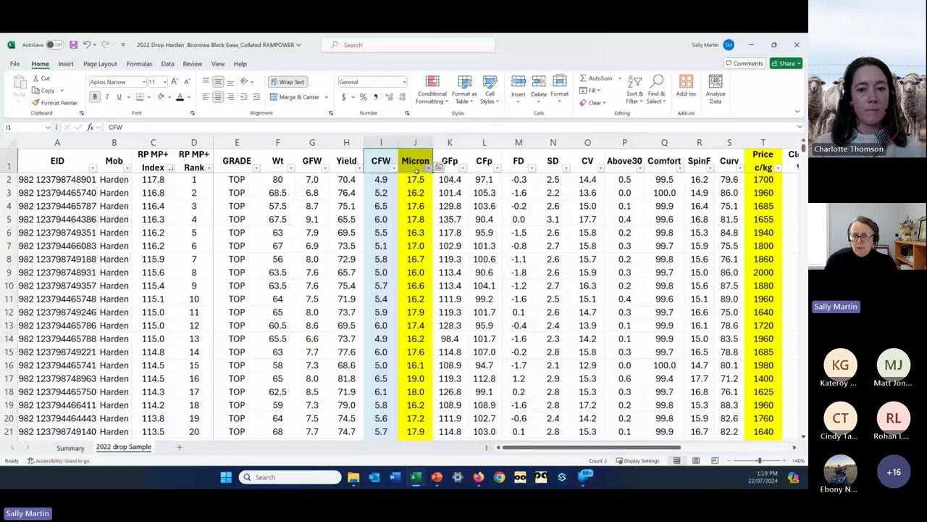
{"action": "left_click", "coordinate": [382, 162]}
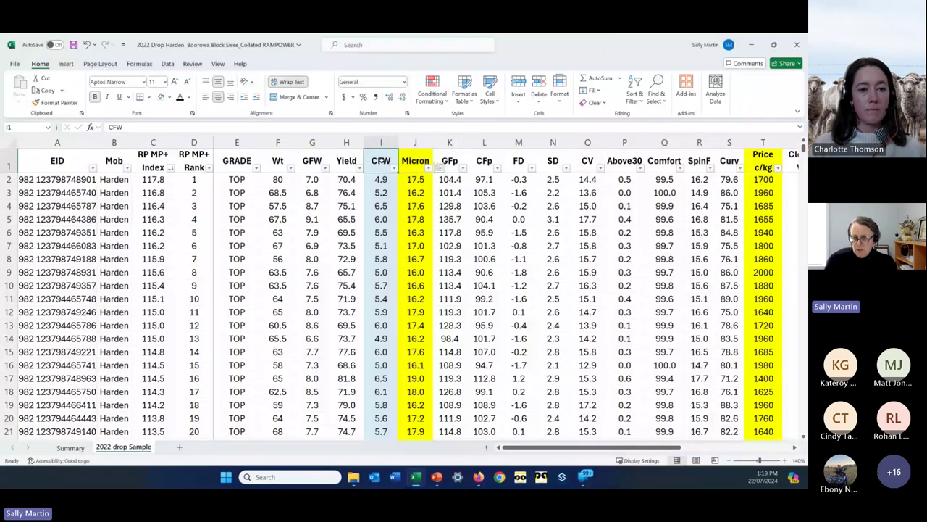
{"action": "left_click_drag", "start_coordinate": [382, 162], "coordinate": [409, 164]}
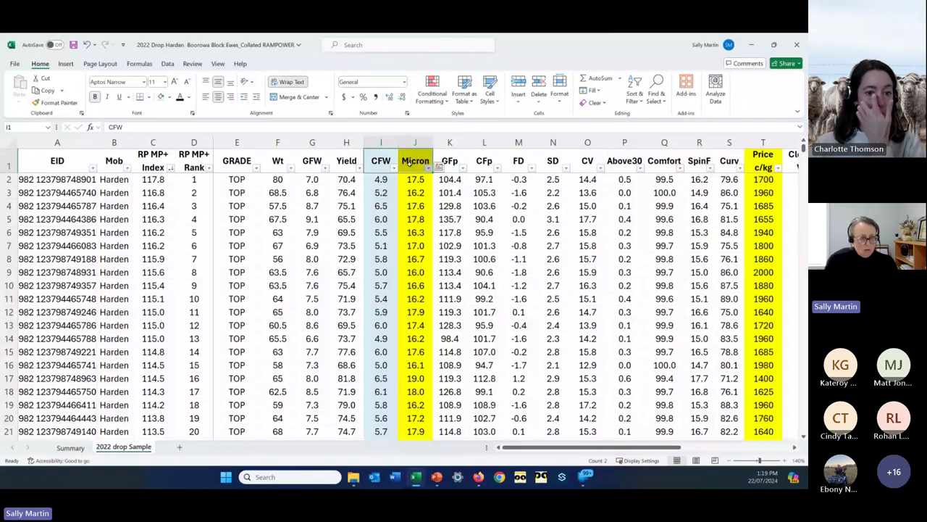
{"action": "key", "text": "ctrl+shift+Down"}
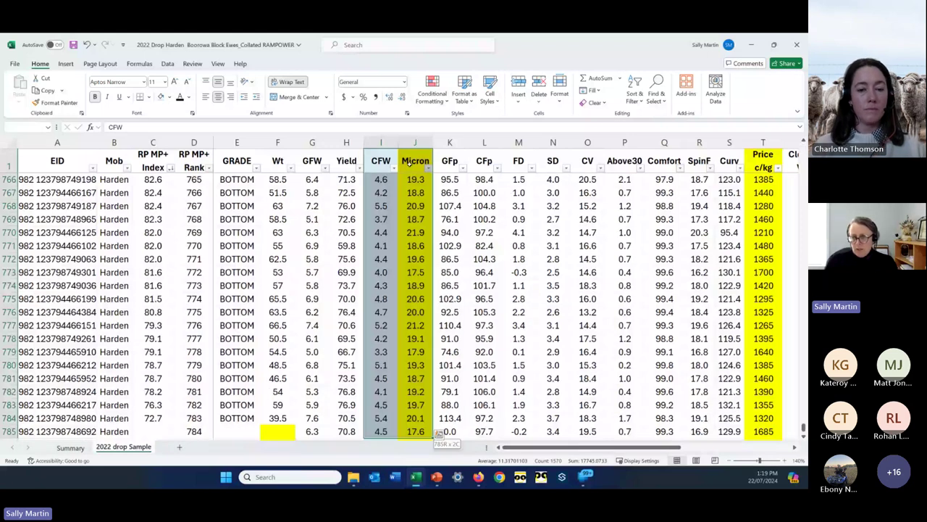
{"action": "scroll", "coordinate": [419, 232], "scroll_direction": "down", "scroll_amount": 2}
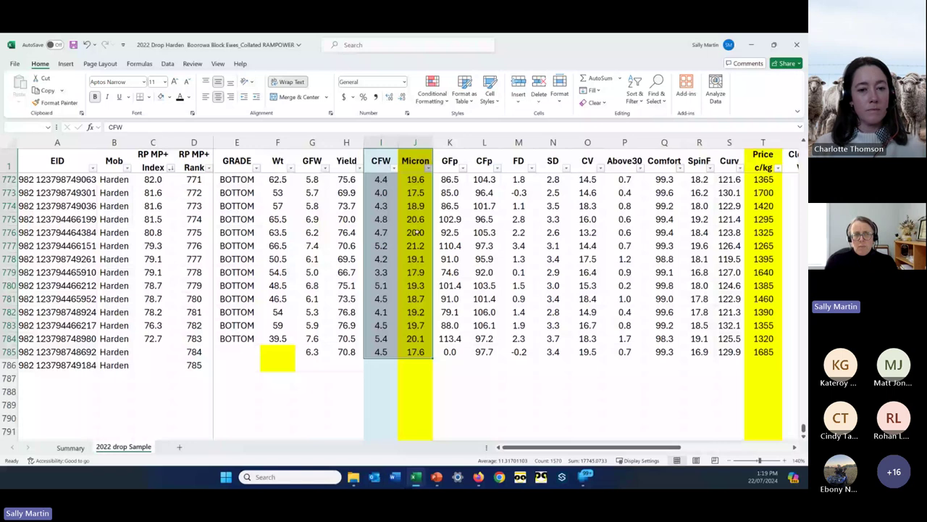
{"action": "left_click", "coordinate": [66, 63]}
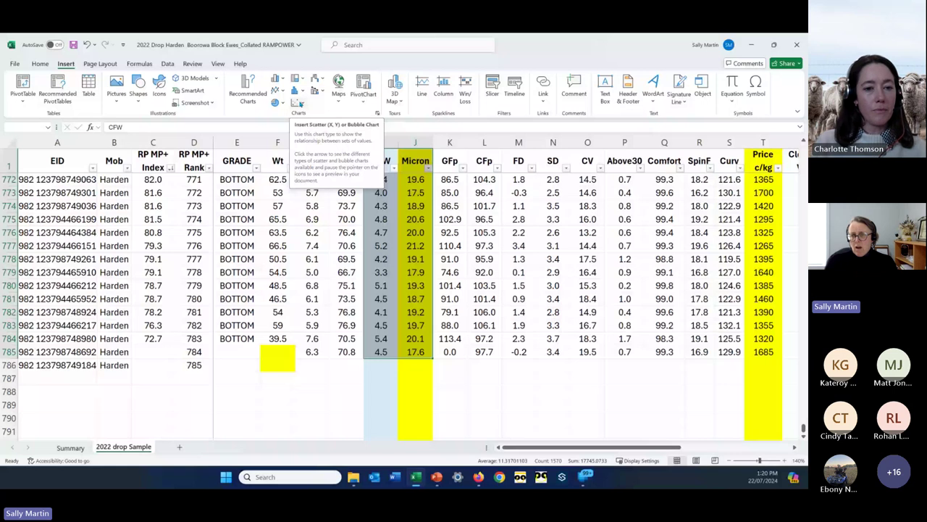
{"action": "left_click", "coordinate": [300, 104]}
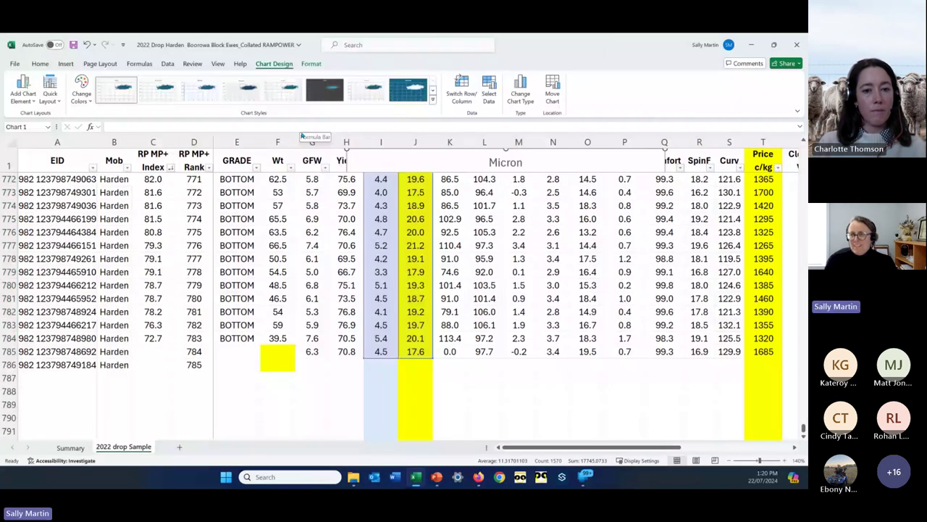
Move the Micron scatter chart off the data to the empty area beyond Clean Fleece Value, over the Comments column.
{"action": "scroll", "coordinate": [737, 313], "scroll_direction": "up", "scroll_amount": 6}
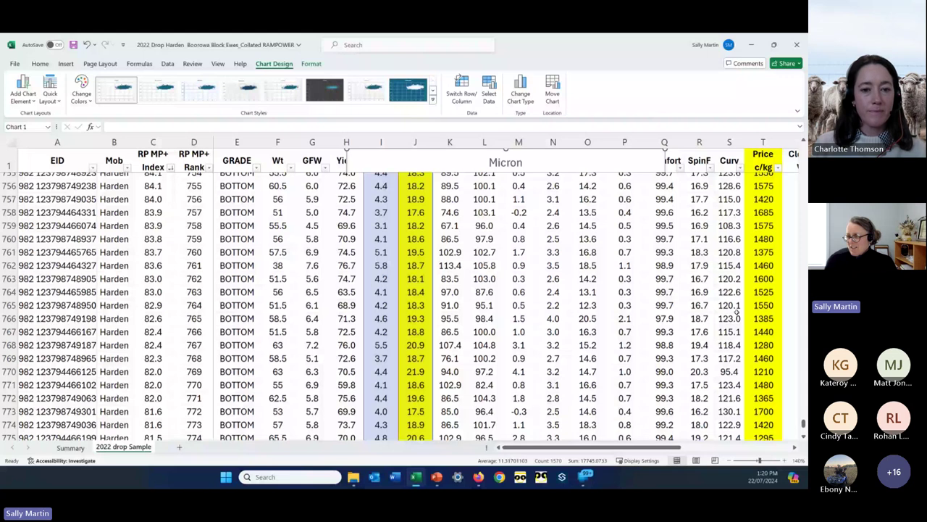
{"action": "scroll", "coordinate": [736, 313], "scroll_direction": "up", "scroll_amount": 20}
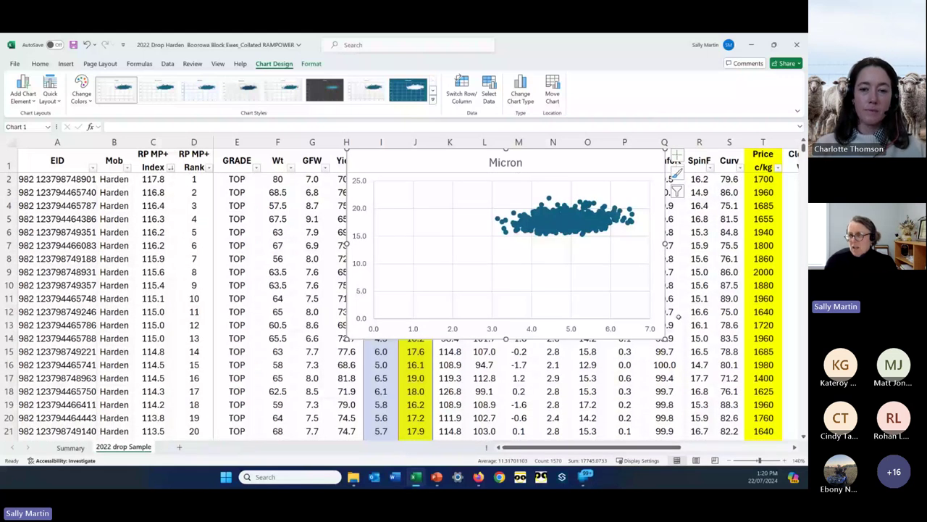
{"action": "left_click_drag", "start_coordinate": [553, 336], "coordinate": [708, 336]}
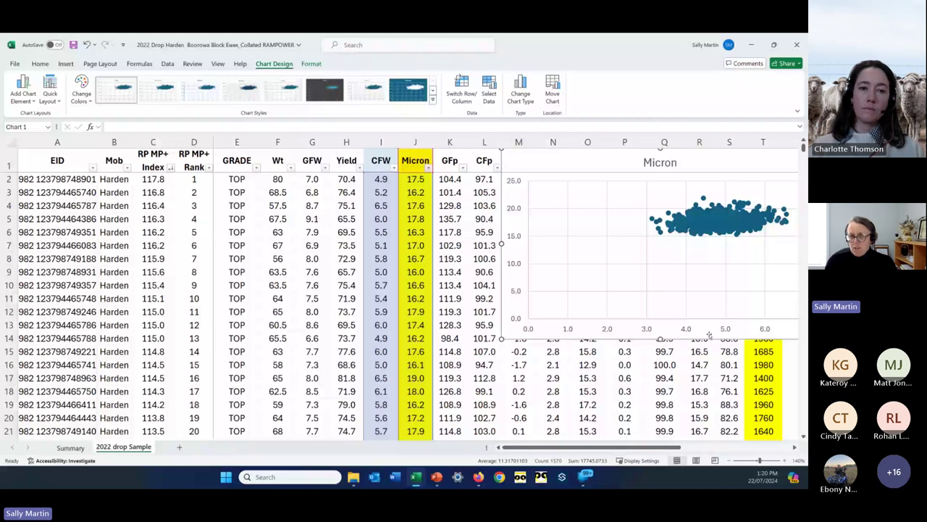
{"action": "scroll", "coordinate": [709, 334], "scroll_direction": "right", "scroll_amount": 5}
{"action": "left_click_drag", "start_coordinate": [300, 340], "coordinate": [720, 371]}
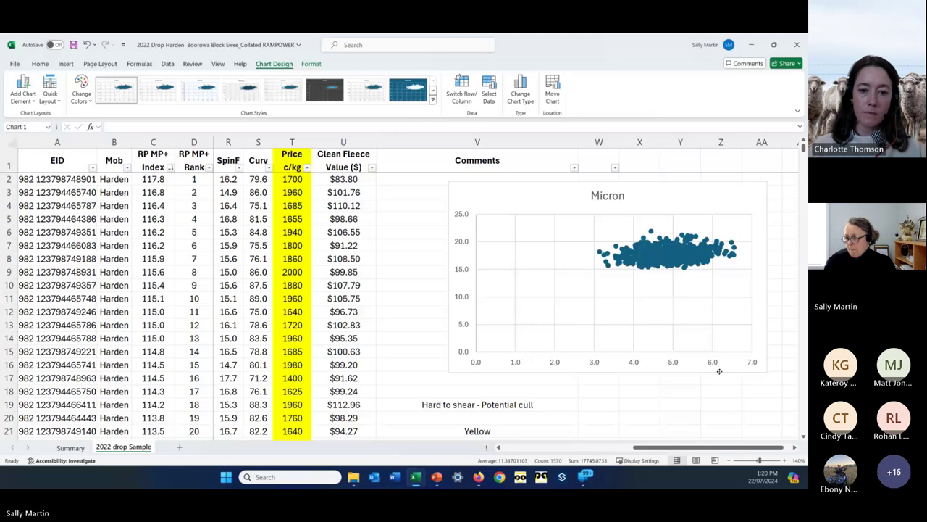
{"action": "scroll", "coordinate": [574, 374], "scroll_direction": "right", "scroll_amount": 3}
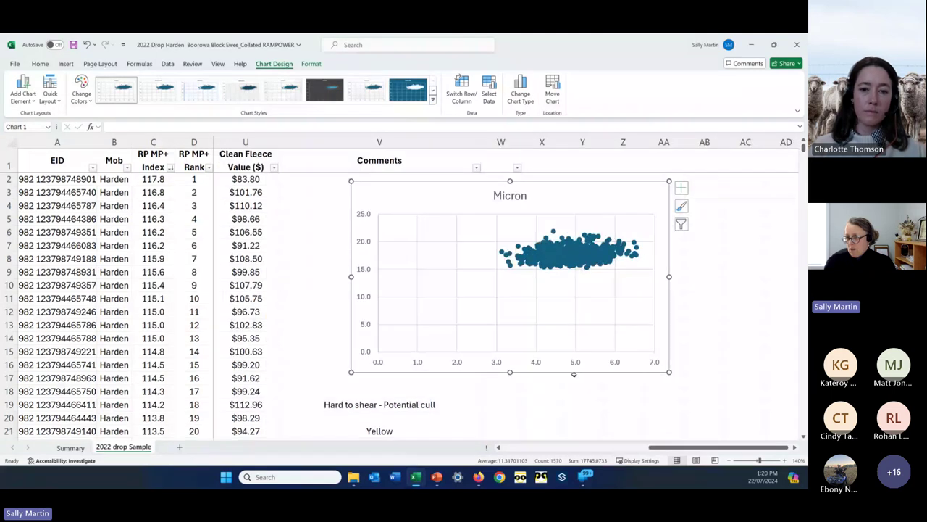
{"action": "left_click", "coordinate": [574, 374]}
{"action": "left_click_drag", "start_coordinate": [573, 371], "coordinate": [588, 373]}
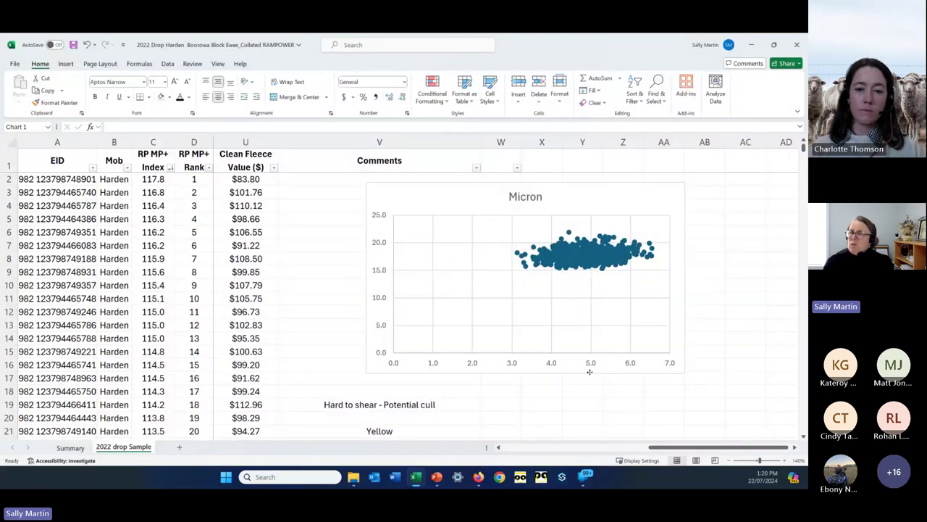
Open the formatting options of the chart's vertical axis, and unfreeze the worksheet panes to make room for the whole chart.
{"action": "left_click", "coordinate": [383, 354]}
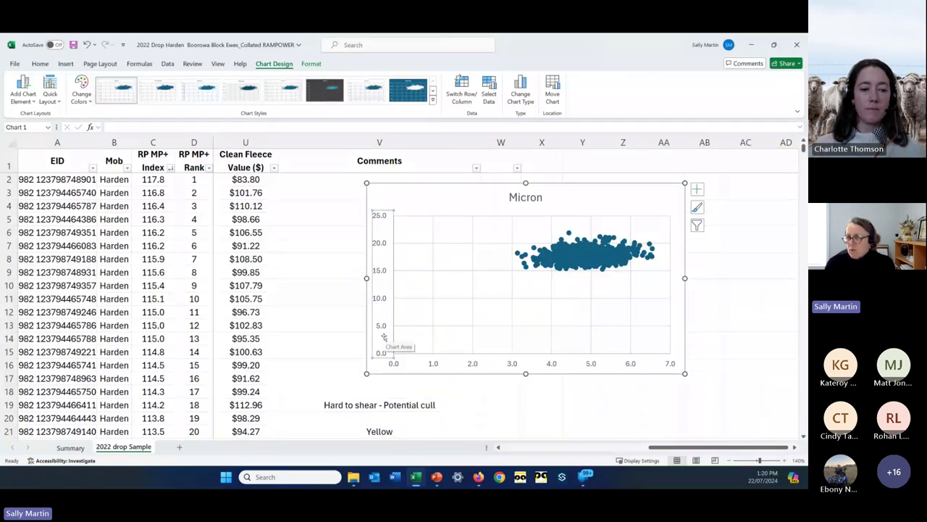
{"action": "double_click", "coordinate": [381, 328]}
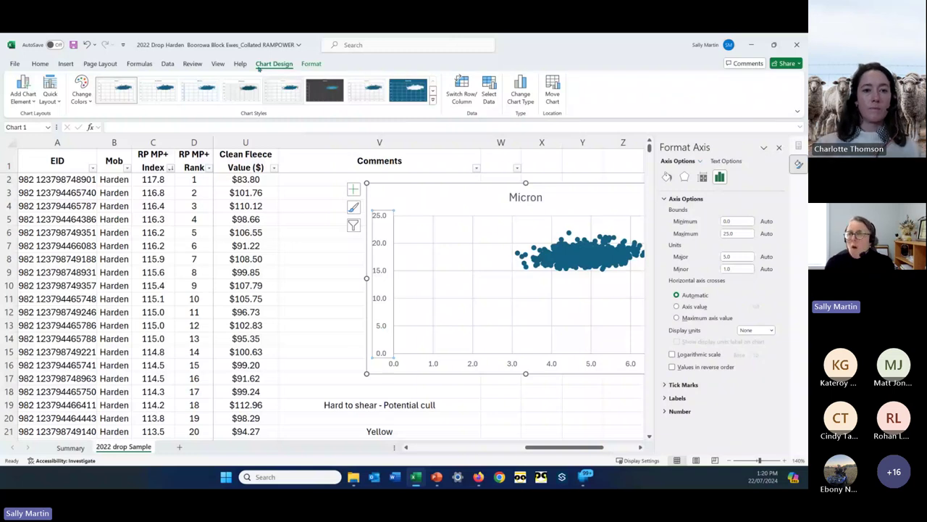
{"action": "left_click", "coordinate": [217, 64]}
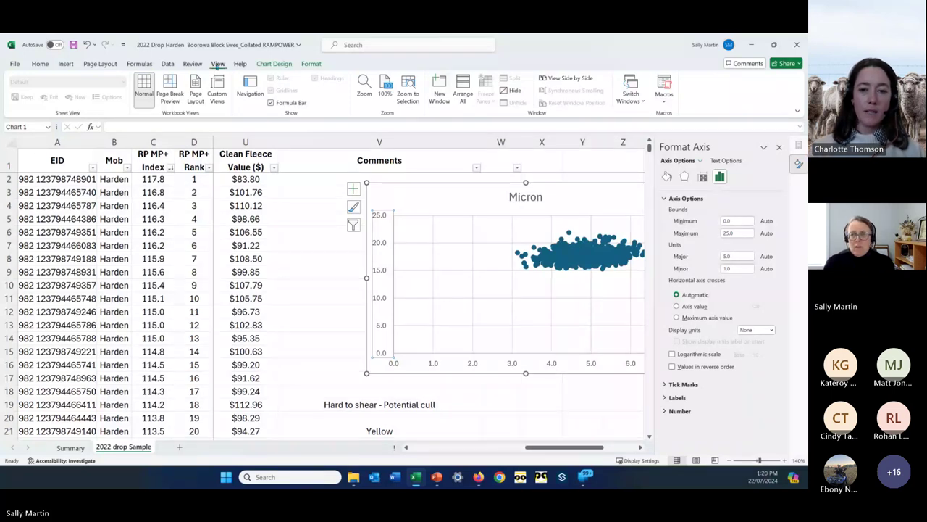
{"action": "key", "text": "Escape"}
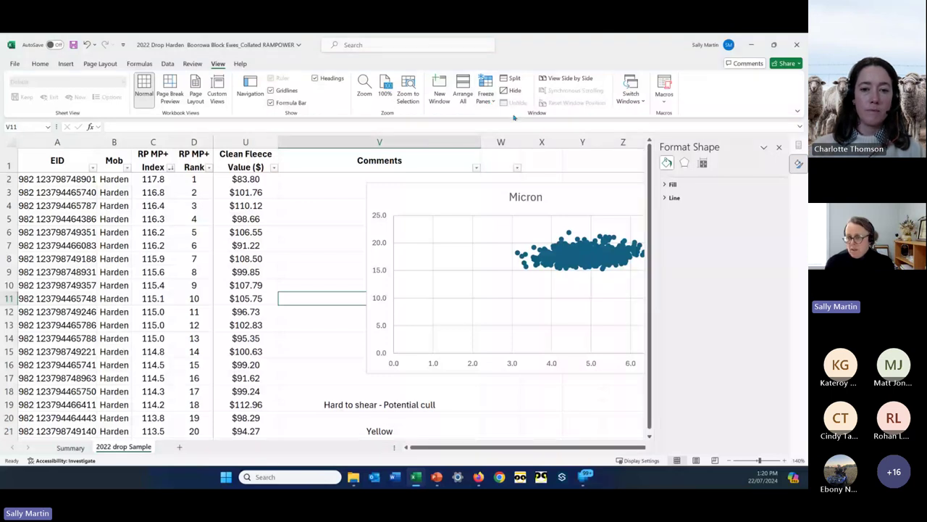
{"action": "left_click_drag", "start_coordinate": [550, 447], "coordinate": [611, 449]}
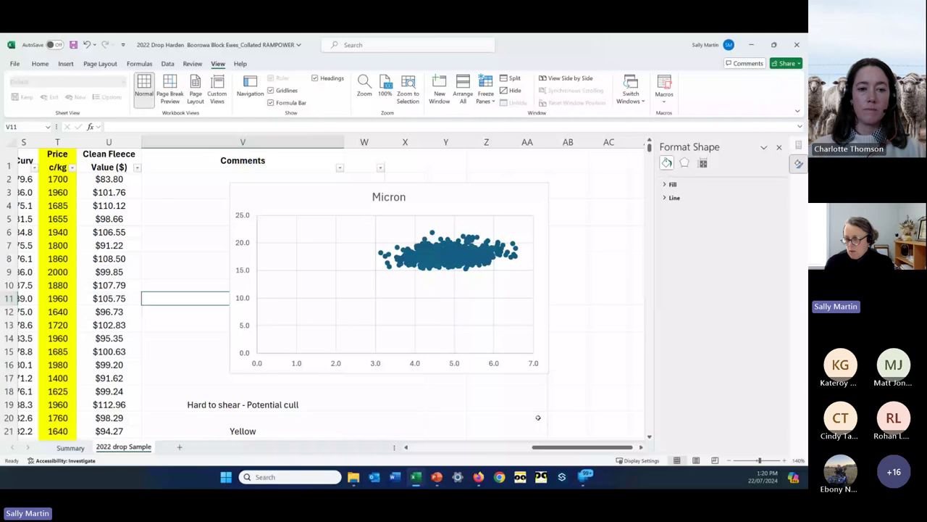
Shift the chart slightly and set the minimum bound of its vertical axis to 15.
{"action": "left_click", "coordinate": [388, 364]}
{"action": "left_click", "coordinate": [265, 294]}
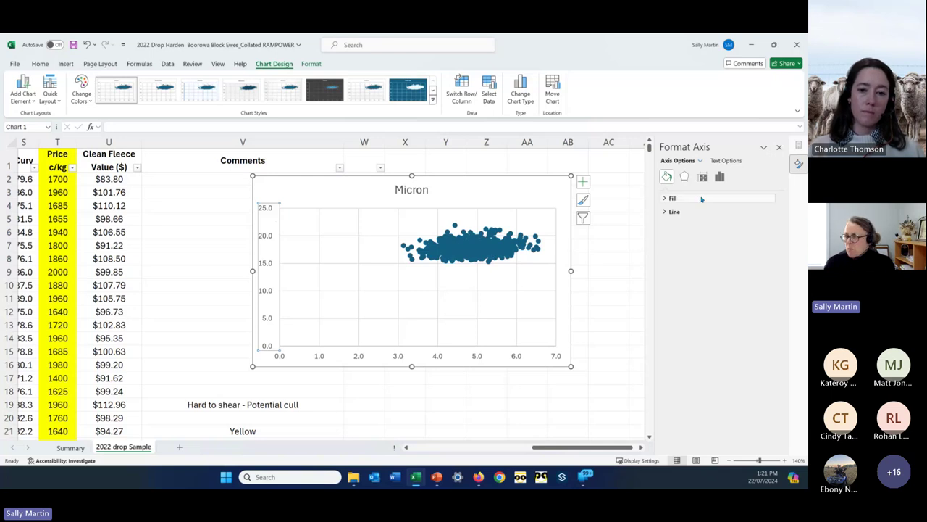
{"action": "left_click", "coordinate": [720, 178]}
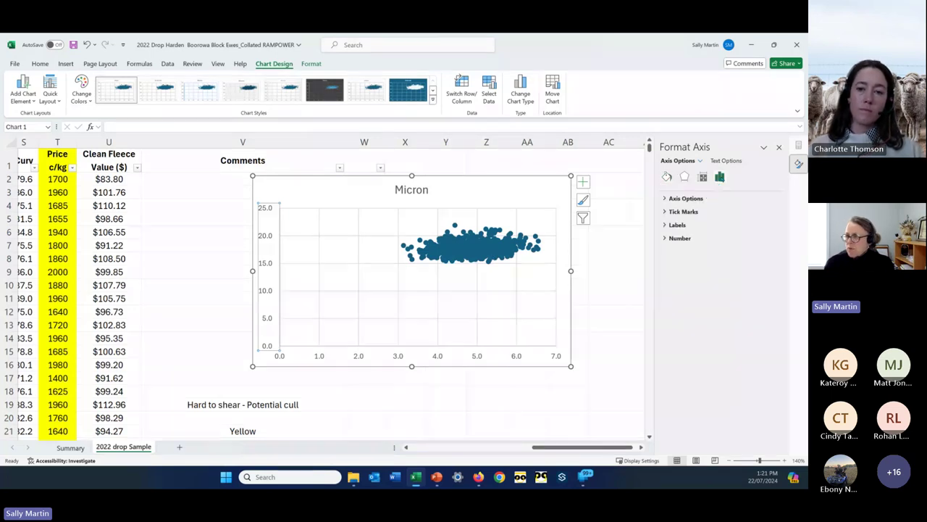
{"action": "left_click", "coordinate": [665, 199]}
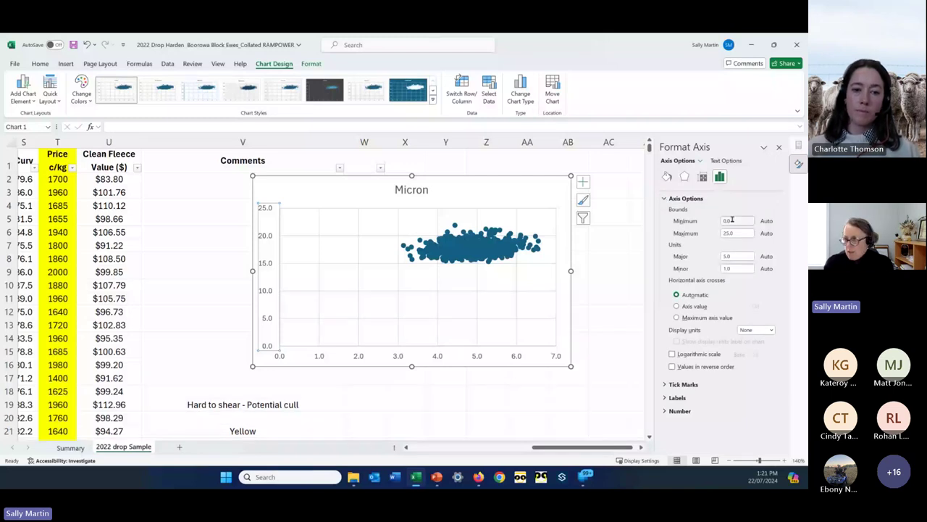
{"action": "left_click_drag", "start_coordinate": [732, 219], "coordinate": [716, 222]}
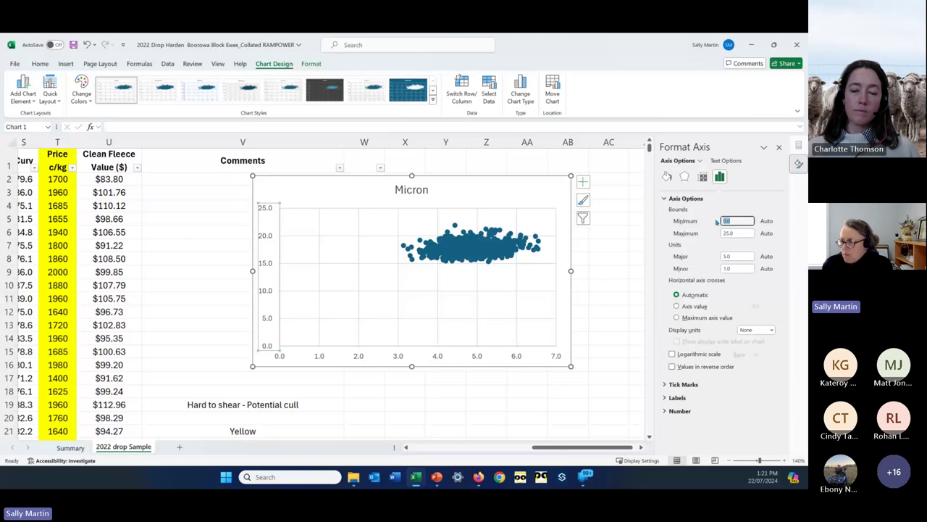
{"action": "type", "text": "15"}
{"action": "key", "text": "Return"}
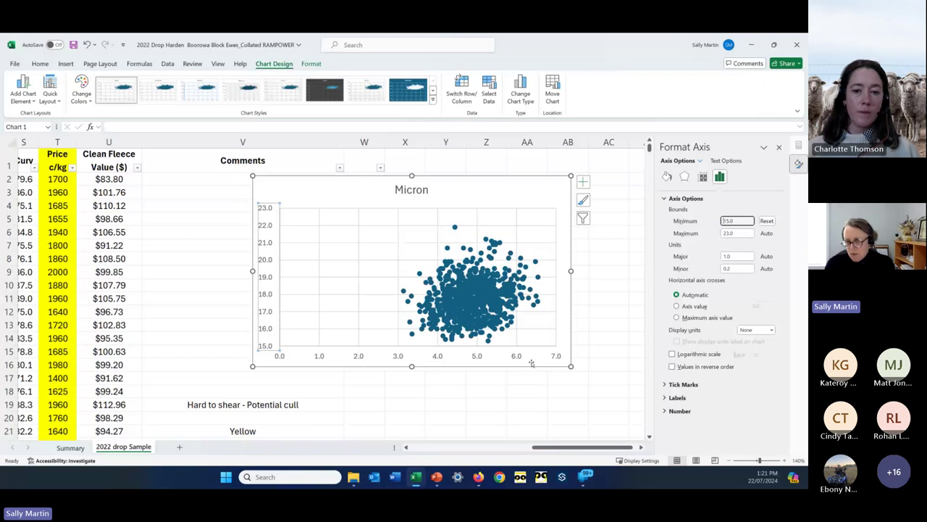
{"action": "left_click_drag", "start_coordinate": [540, 448], "coordinate": [436, 449]}
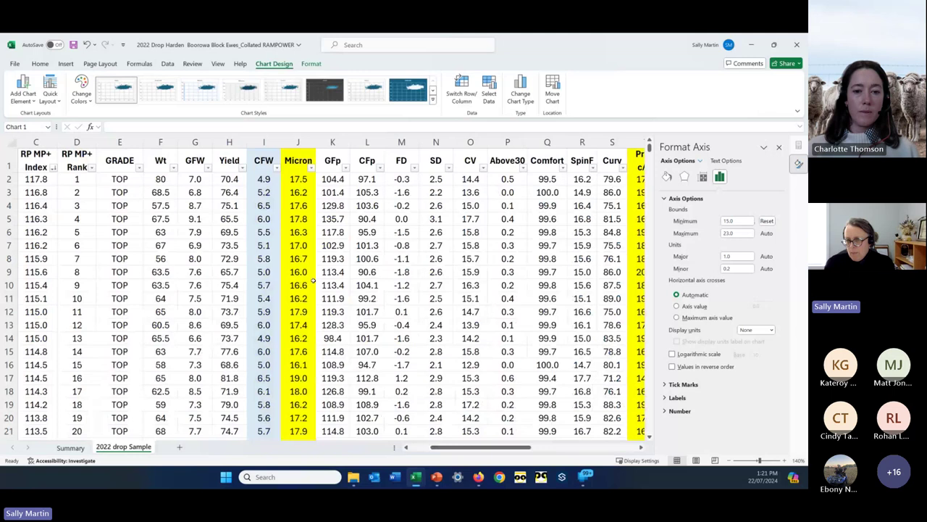
Set the minimum bound of the Micron scatter chart's horizontal axis to 3.
{"action": "left_click", "coordinate": [262, 141]}
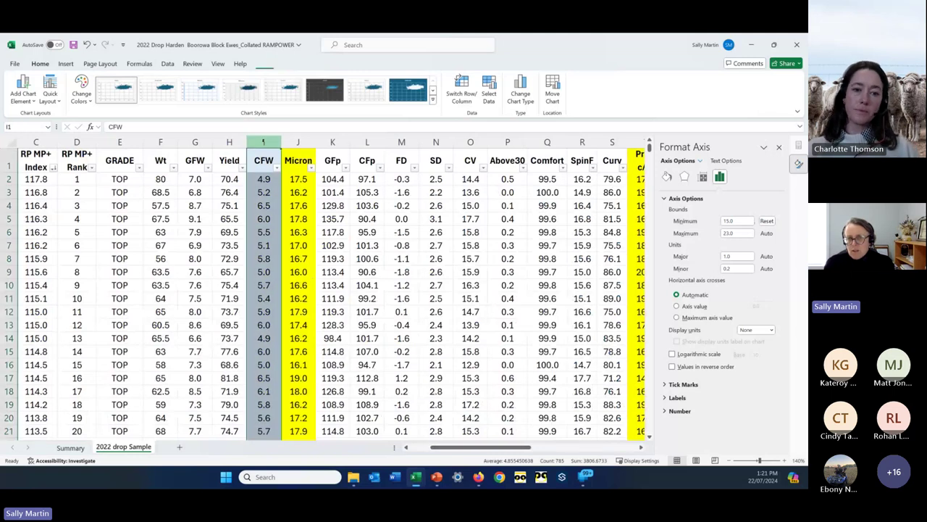
{"action": "left_click", "coordinate": [298, 141]}
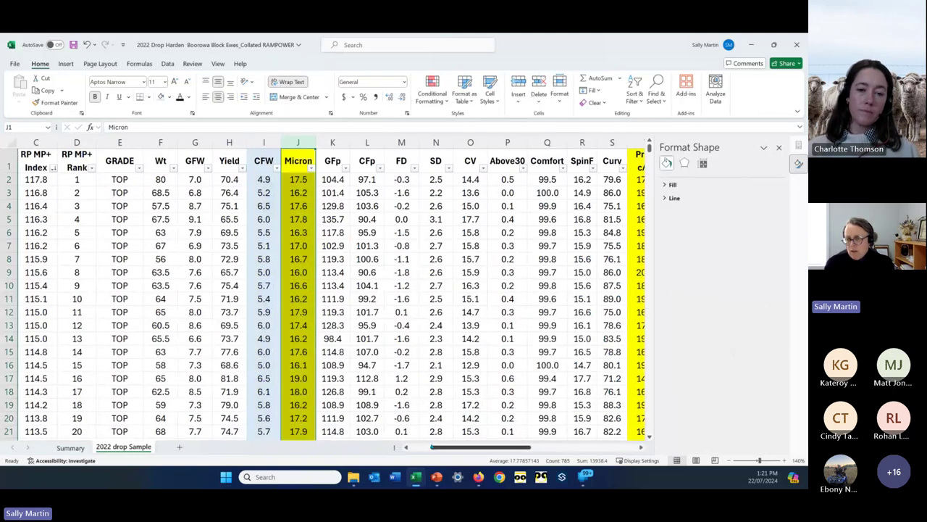
{"action": "left_click_drag", "start_coordinate": [434, 449], "coordinate": [546, 459]}
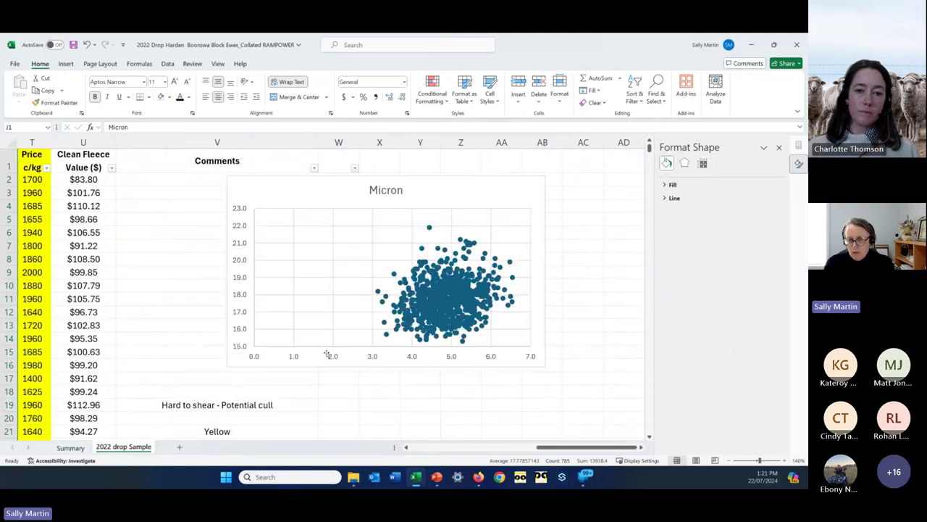
{"action": "left_click", "coordinate": [332, 356]}
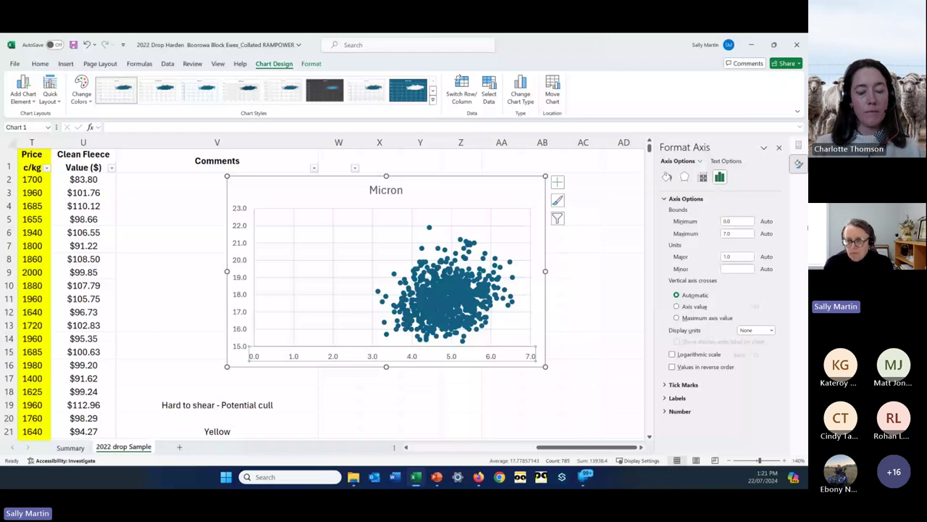
{"action": "left_click", "coordinate": [728, 221]}
{"action": "type", "text": "3"}
{"action": "key", "text": "Return"}
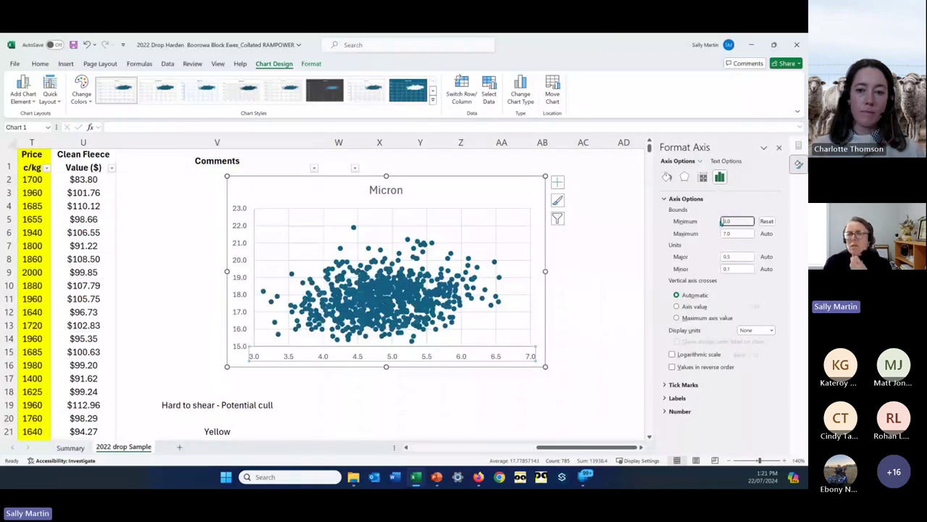
{"action": "left_click", "coordinate": [587, 333]}
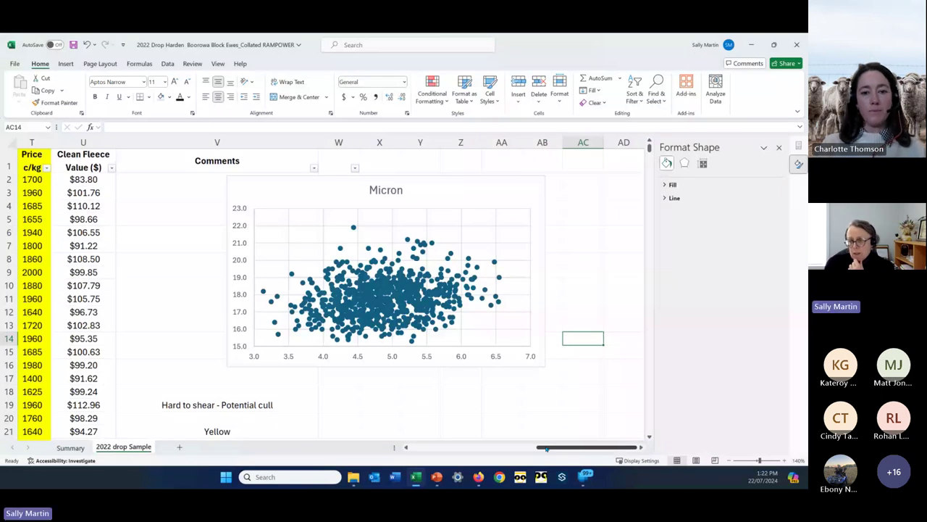
Examine the range of values listed in the CFW column's filter, leaving the data unfiltered.
{"action": "left_click_drag", "start_coordinate": [547, 449], "coordinate": [449, 450]}
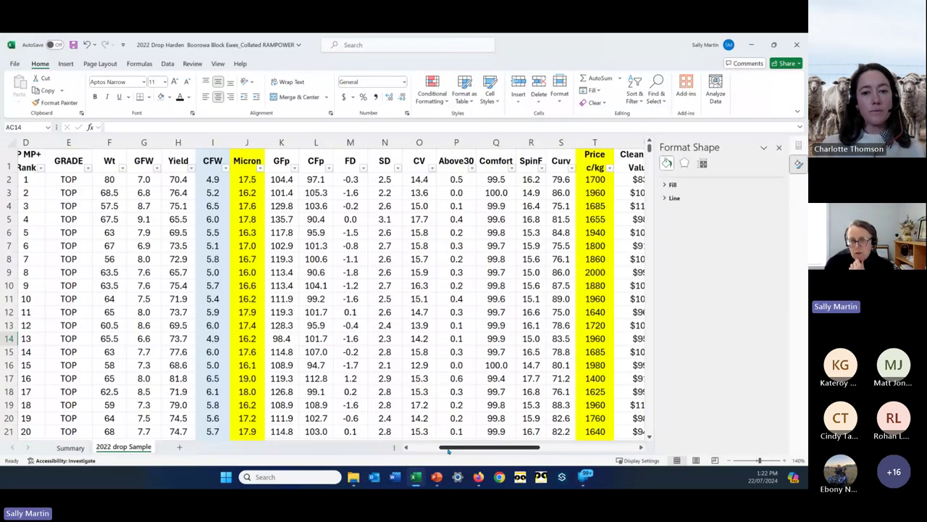
{"action": "scroll", "coordinate": [328, 165], "scroll_direction": "left", "scroll_amount": 2}
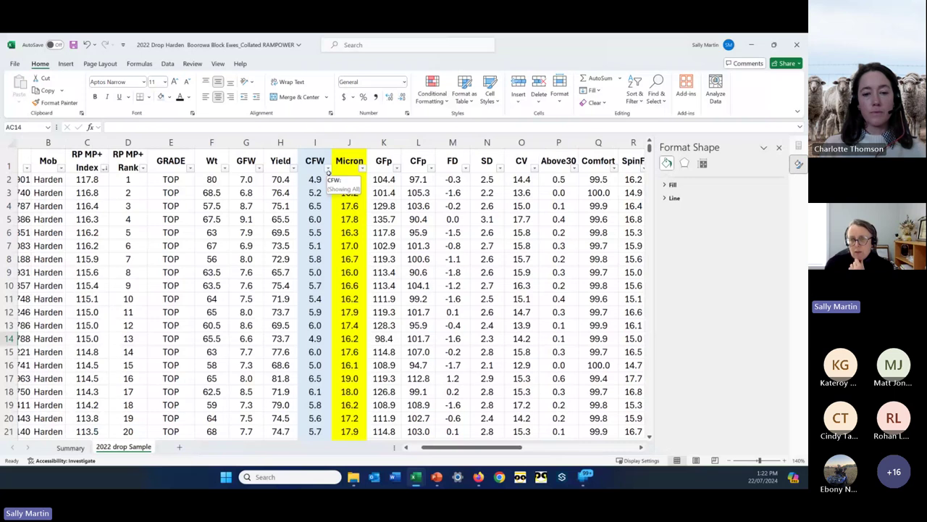
{"action": "left_click", "coordinate": [314, 193]}
{"action": "left_click", "coordinate": [328, 169]}
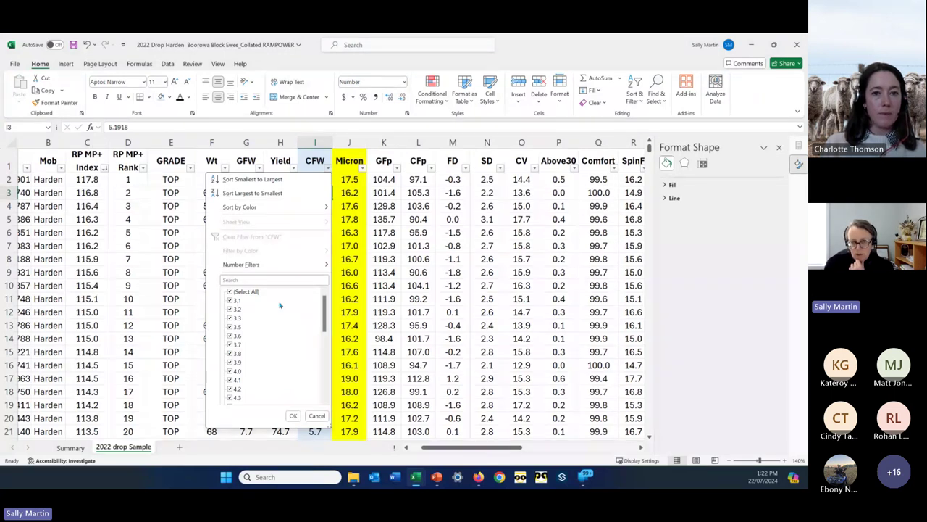
{"action": "scroll", "coordinate": [280, 305], "scroll_direction": "down", "scroll_amount": 8}
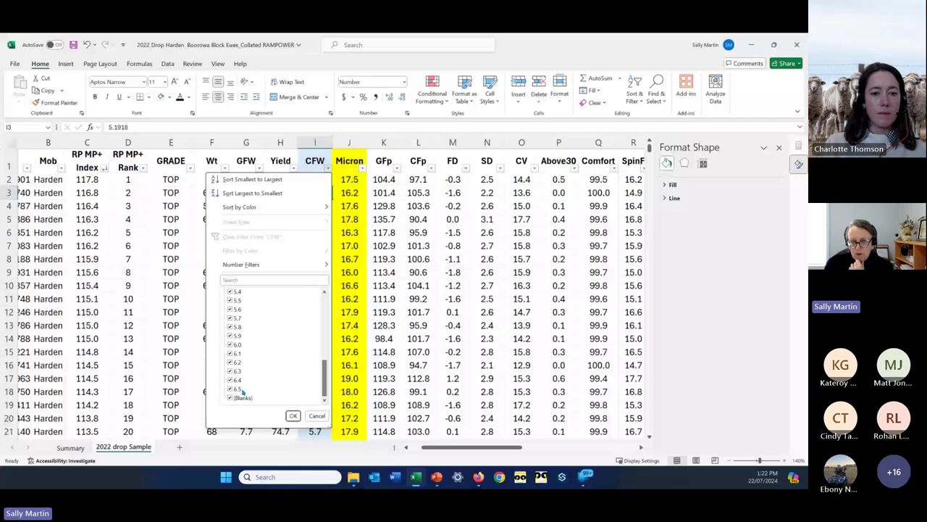
{"action": "left_click", "coordinate": [316, 416]}
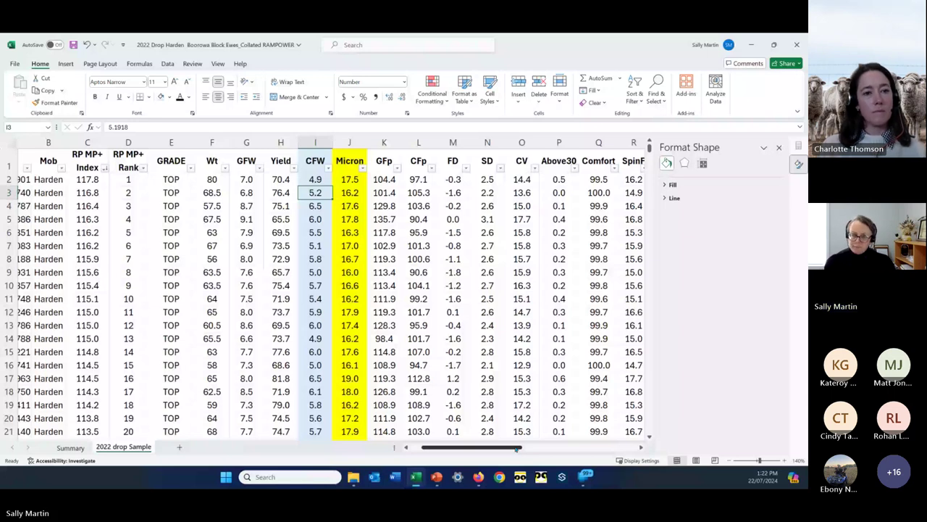
Enter the header CFW in AD1 and list the values 3 to 6.5 in steps of 0.5 in AD2:AD9.
{"action": "left_click_drag", "start_coordinate": [516, 448], "coordinate": [646, 246]}
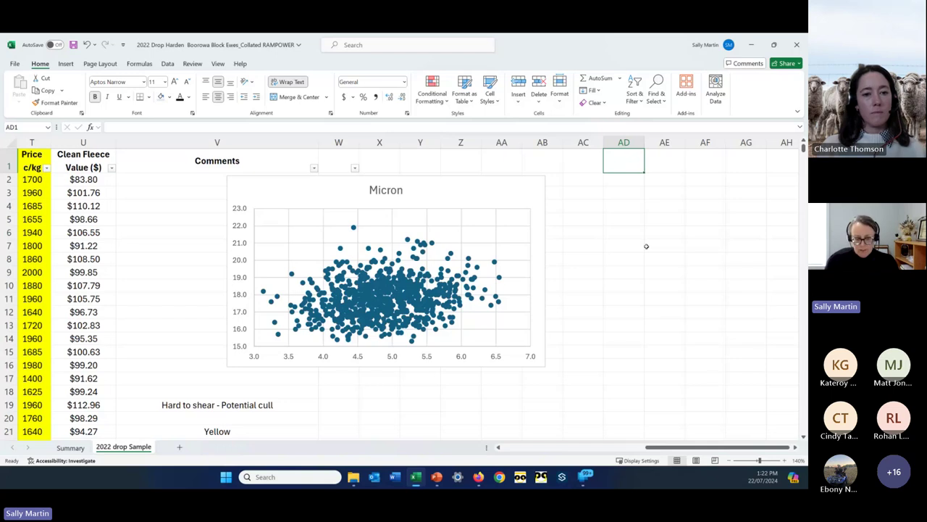
{"action": "type", "text": "CFW"}
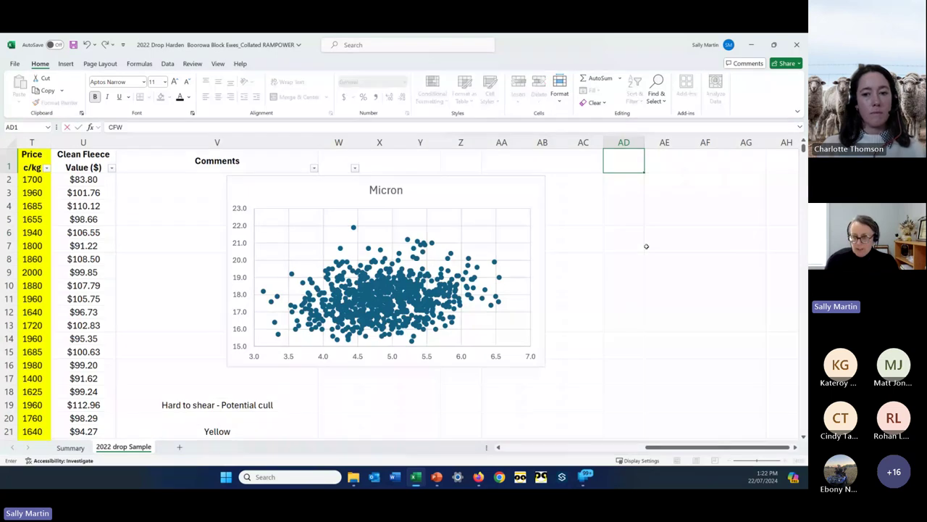
{"action": "key", "text": "Return"}
{"action": "type", "text": "3"}
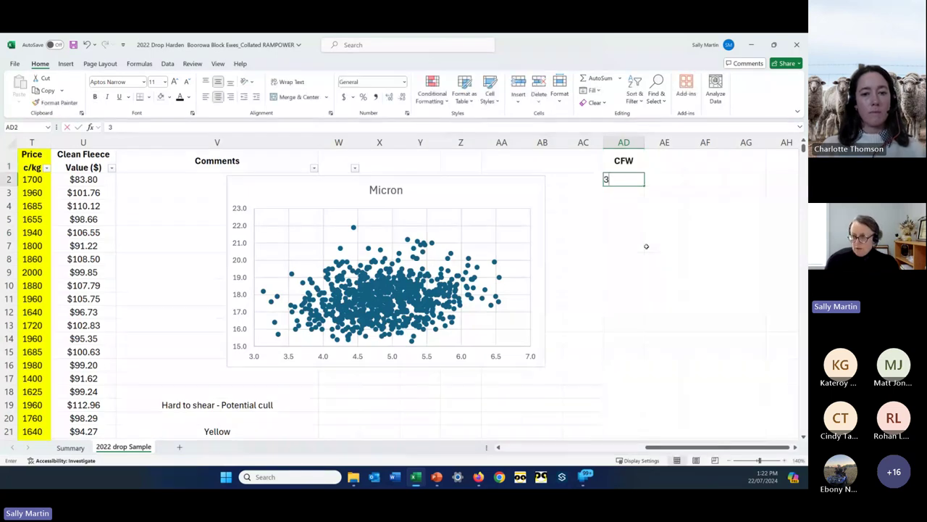
{"action": "key", "text": "Return"}
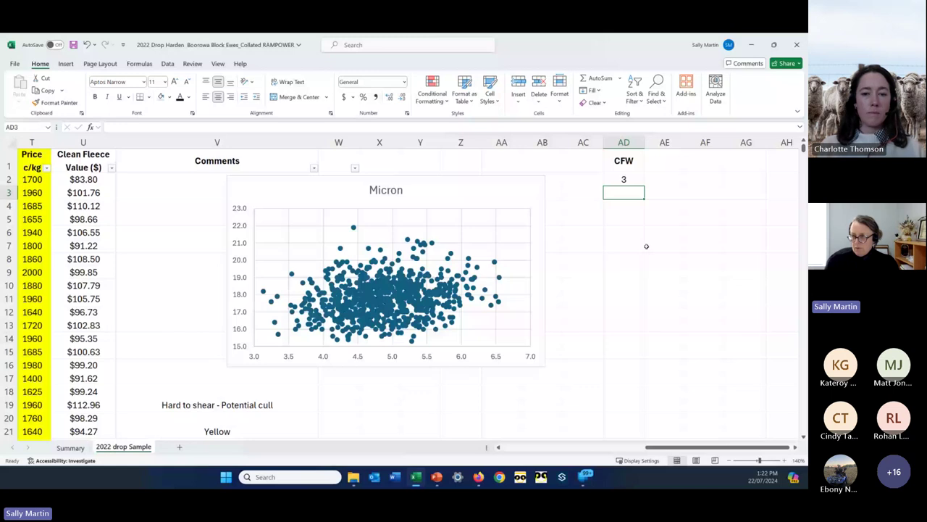
{"action": "type", "text": "3.5"}
{"action": "key", "text": "Return"}
{"action": "type", "text": "4"}
{"action": "key", "text": "Return"}
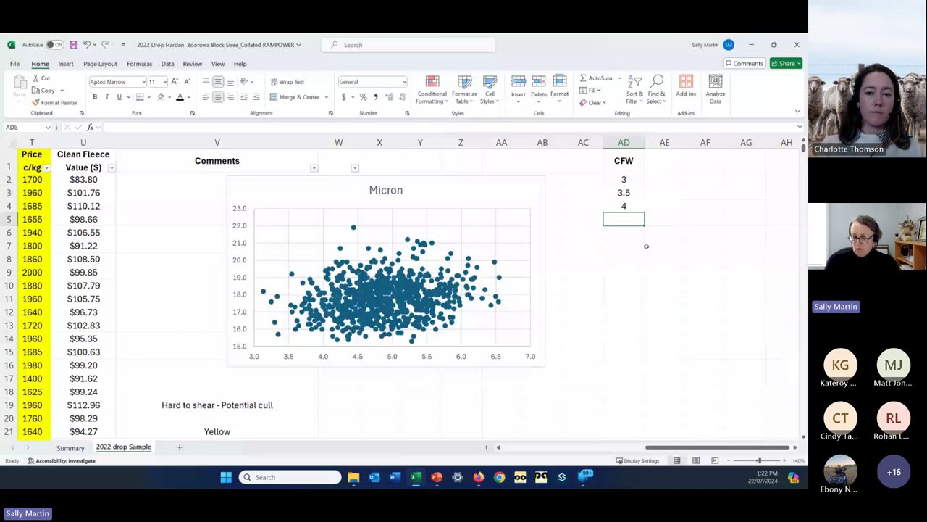
{"action": "type", "text": "4.5"}
{"action": "key", "text": "Return"}
{"action": "type", "text": "5"}
{"action": "key", "text": "Return"}
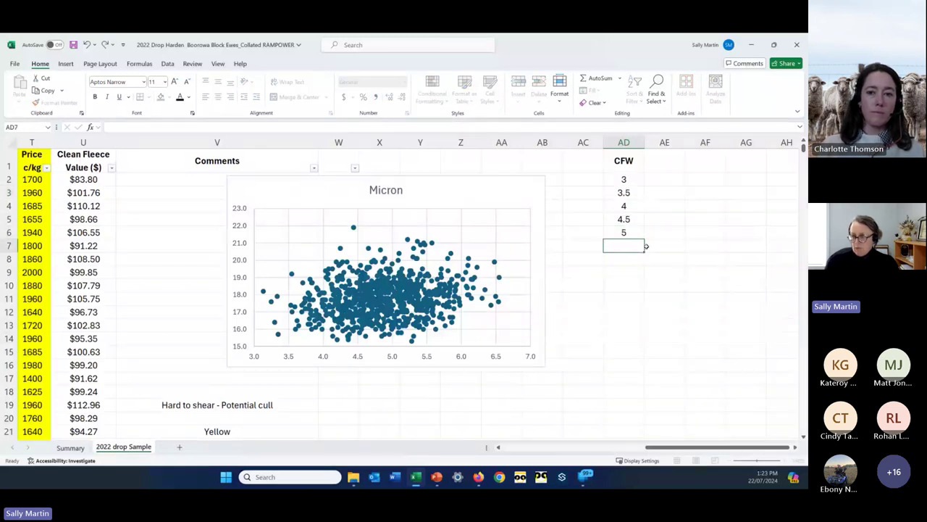
{"action": "type", "text": "5.5"}
{"action": "key", "text": "Return"}
{"action": "type", "text": "6"}
{"action": "key", "text": "Return"}
{"action": "type", "text": "6."}
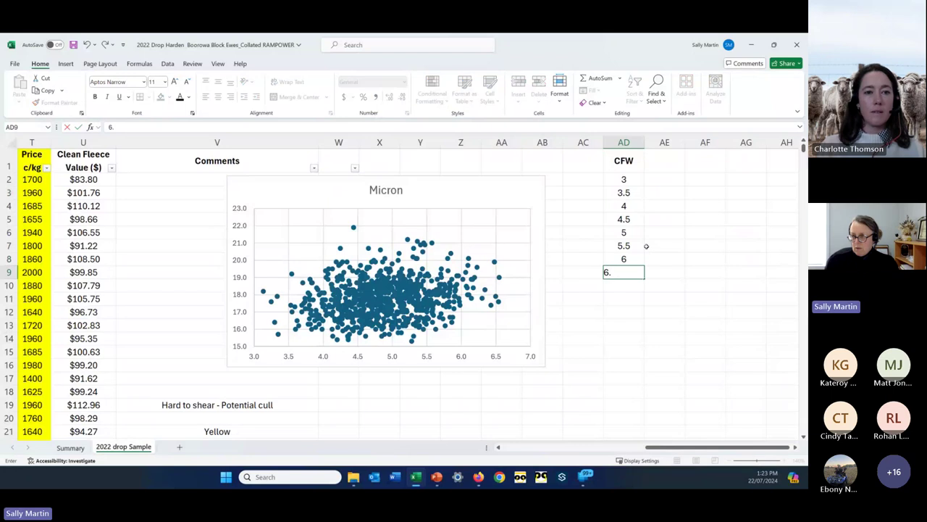
{"action": "type", "text": "5"}
{"action": "key", "text": "Return"}
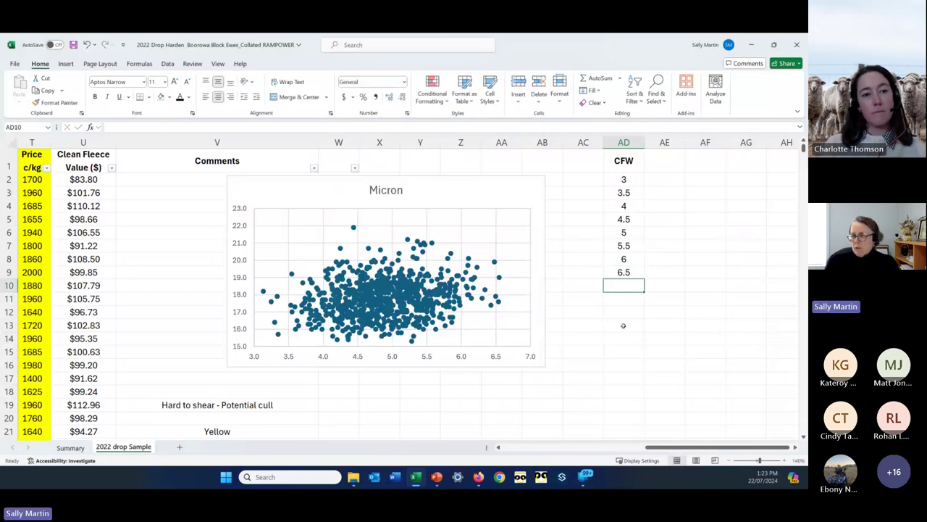
Collapse columns L to V to zero width so the chart sits beside the GFp column.
{"action": "left_click_drag", "start_coordinate": [668, 448], "coordinate": [667, 448]}
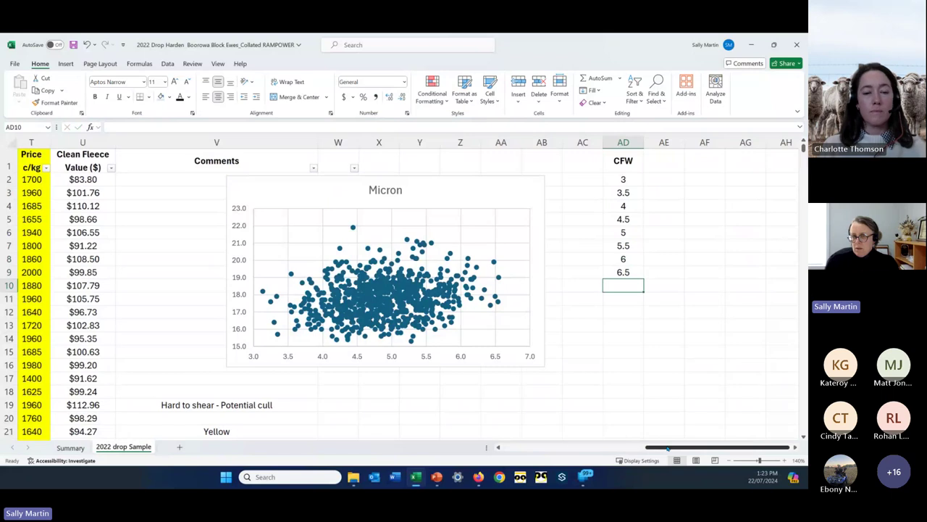
{"action": "left_click_drag", "start_coordinate": [668, 448], "coordinate": [649, 448]}
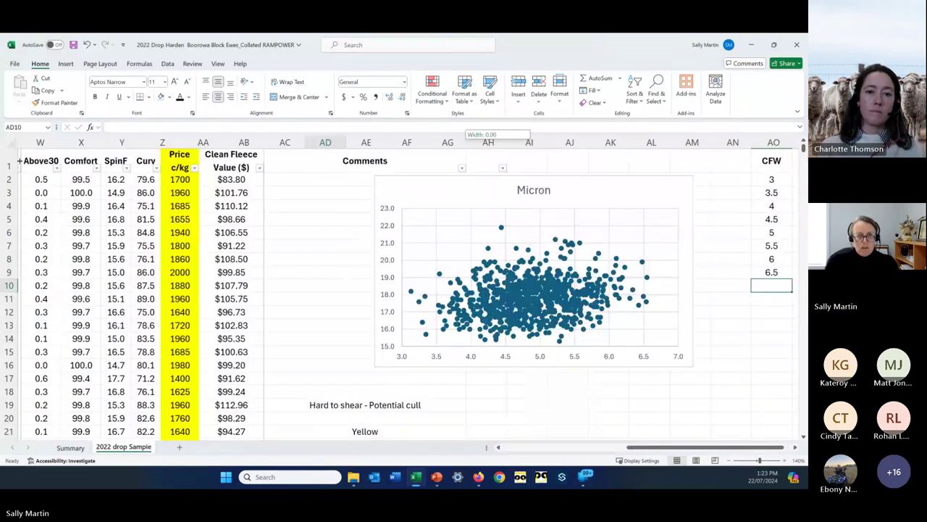
{"action": "left_click_drag", "start_coordinate": [619, 448], "coordinate": [531, 452]}
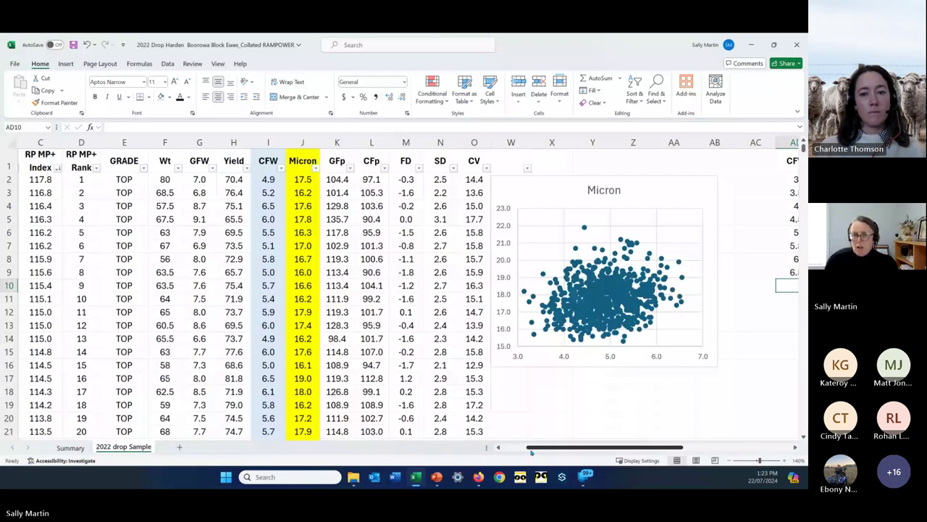
{"action": "left_click_drag", "start_coordinate": [389, 142], "coordinate": [355, 145]}
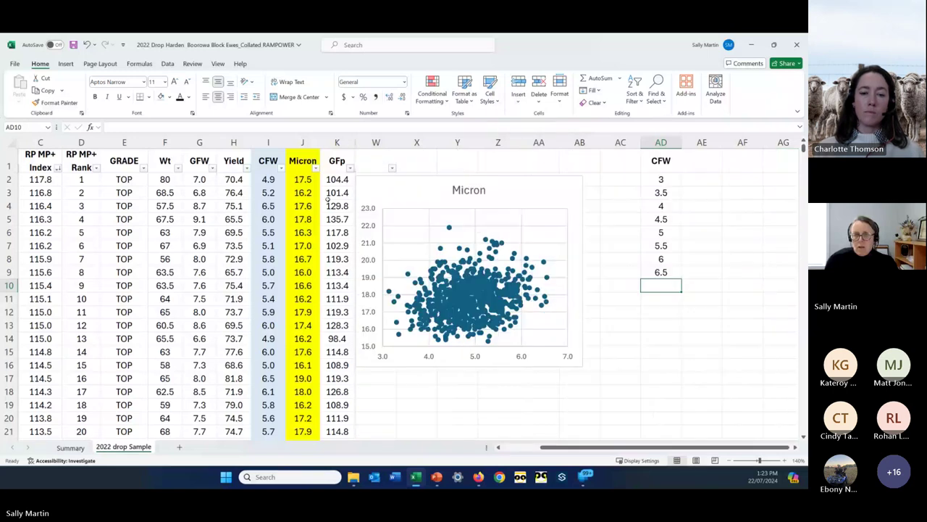
{"action": "left_click", "coordinate": [267, 161]}
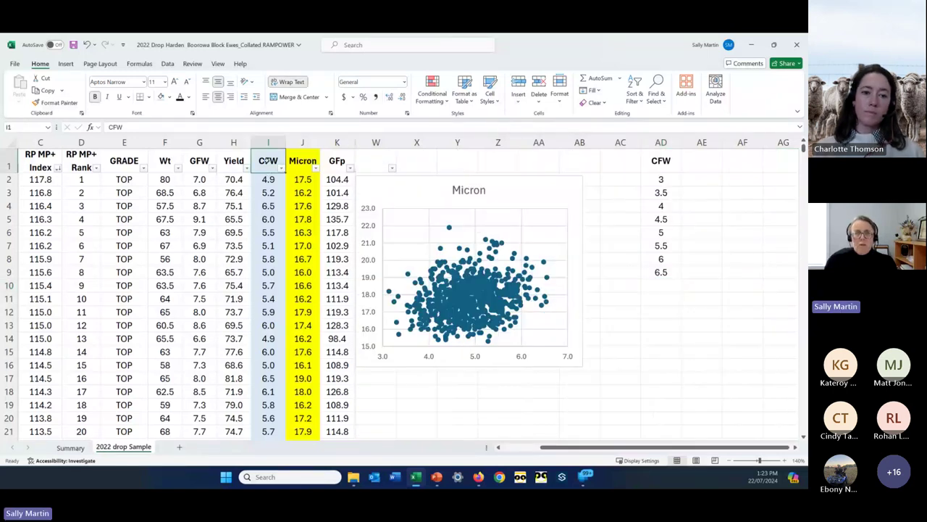
{"action": "left_click", "coordinate": [167, 64]}
{"action": "left_click", "coordinate": [66, 64]}
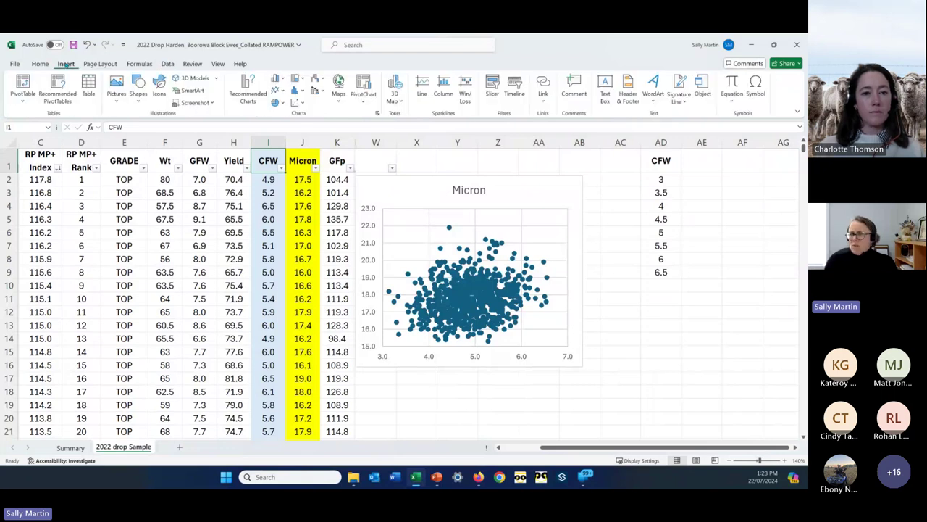
{"action": "left_click", "coordinate": [98, 63]}
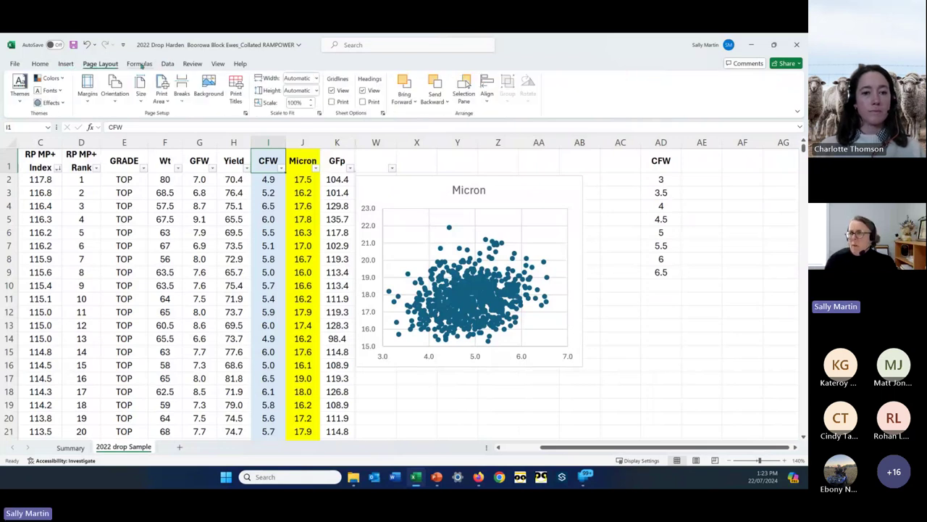
{"action": "left_click", "coordinate": [141, 65]}
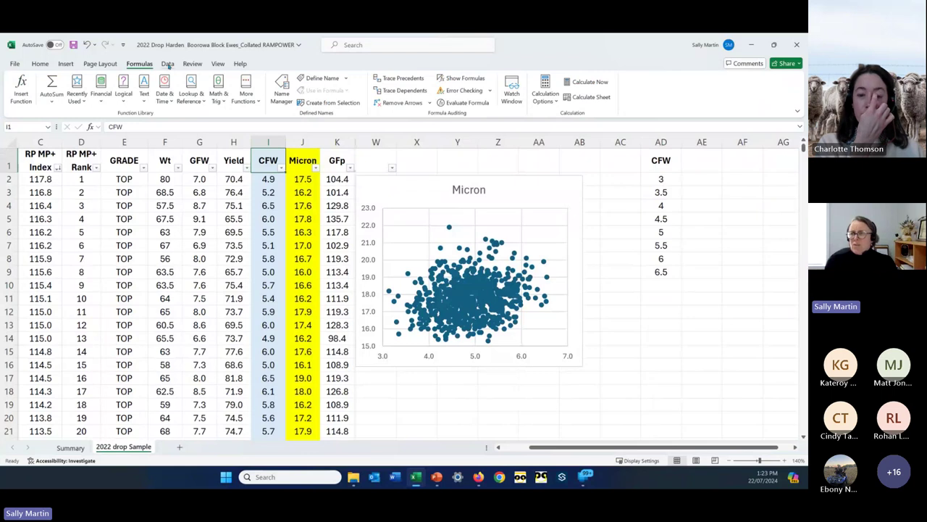
{"action": "left_click", "coordinate": [168, 65]}
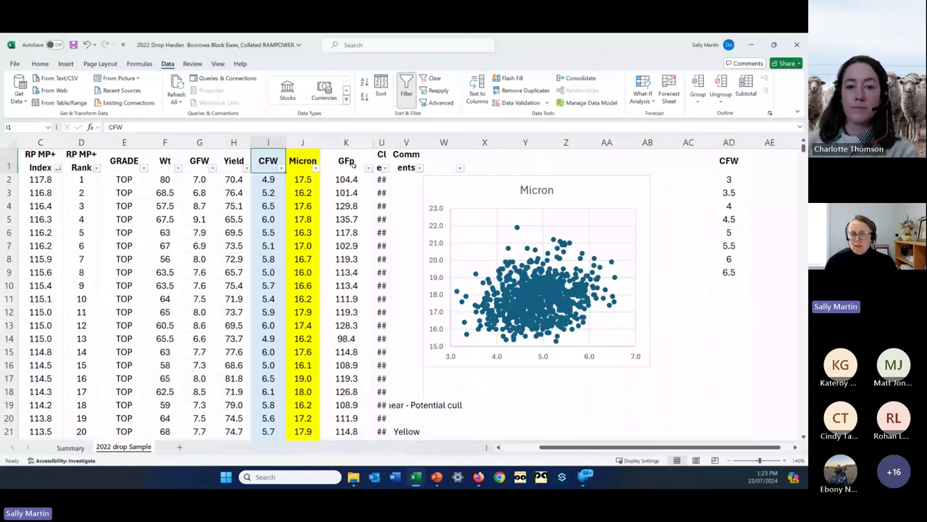
Collapse the narrow Clean Fleece Value column U to zero width.
{"action": "key", "text": "Down"}
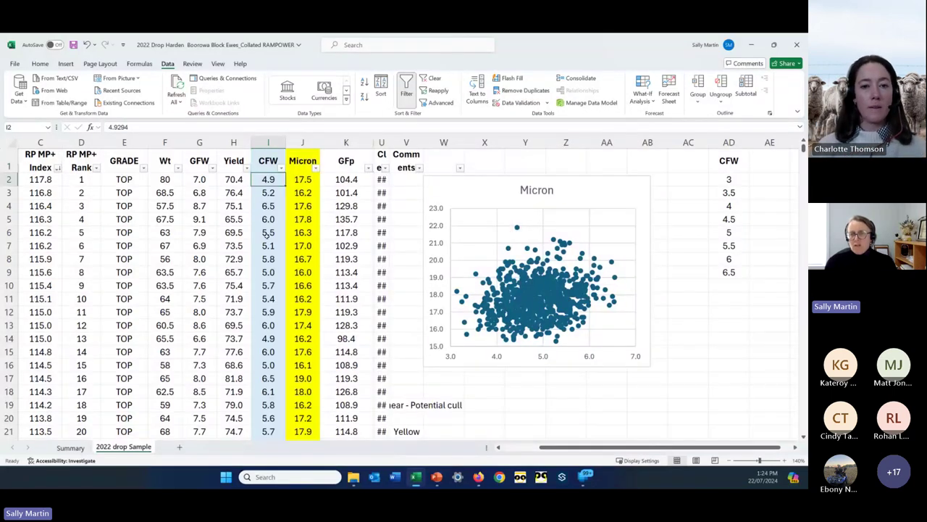
{"action": "key", "text": "Right"}
{"action": "key", "text": "Right"}
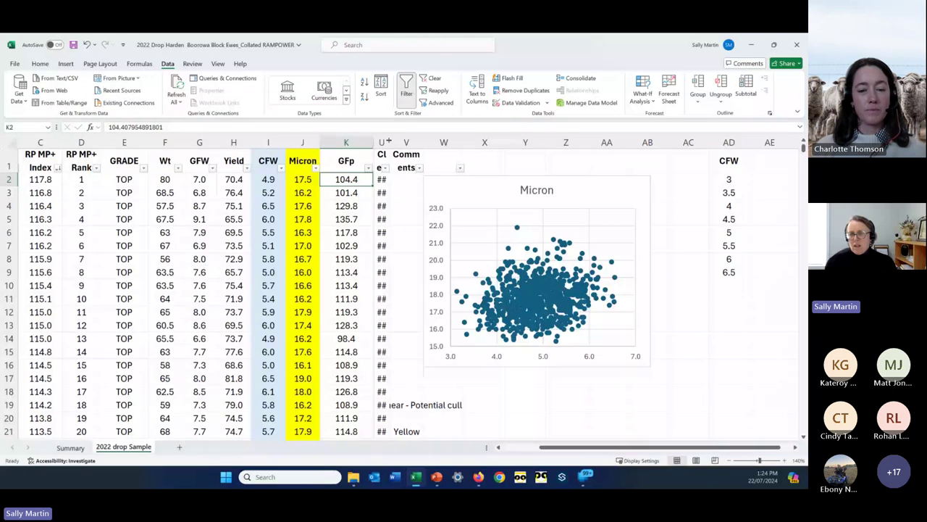
{"action": "left_click_drag", "start_coordinate": [389, 142], "coordinate": [373, 147]}
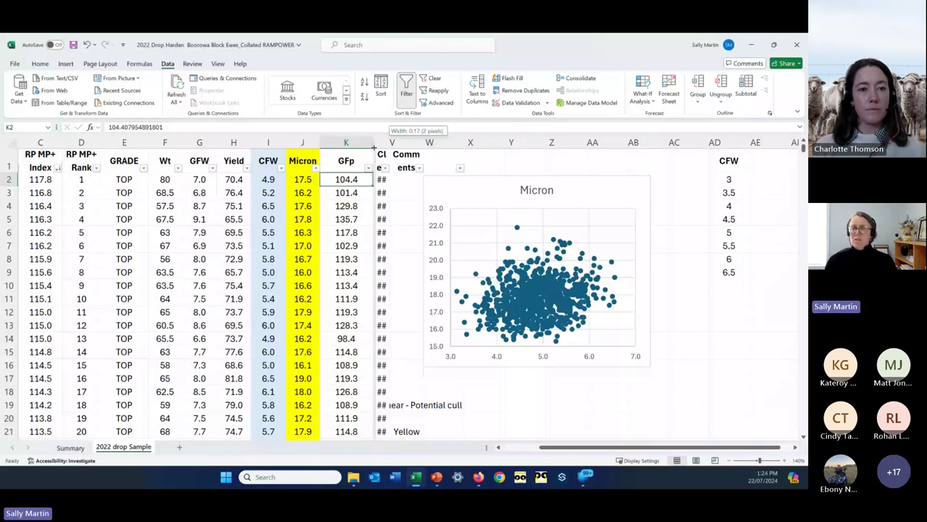
{"action": "left_click_drag", "start_coordinate": [374, 148], "coordinate": [372, 148]}
{"action": "key", "text": "Up"}
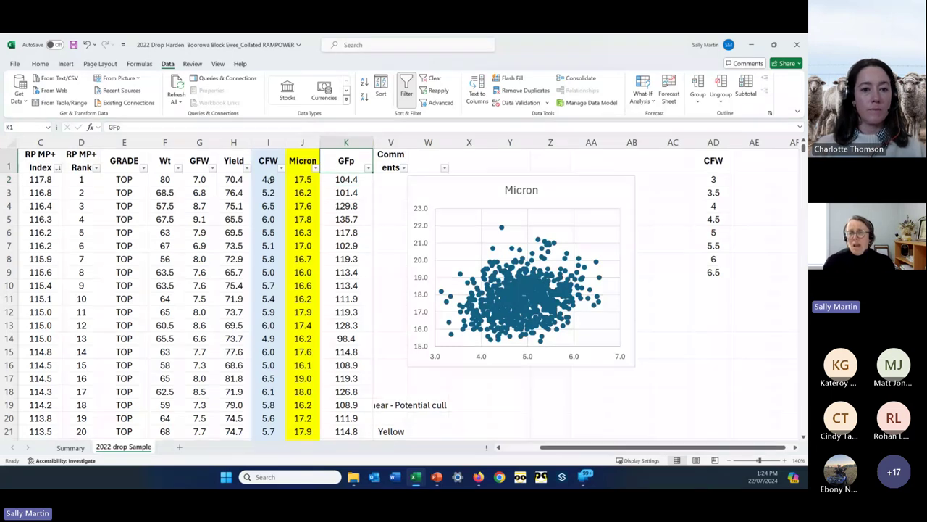
Insert a new column before the Yield column and give it the header GFW%.
{"action": "left_click", "coordinate": [233, 142]}
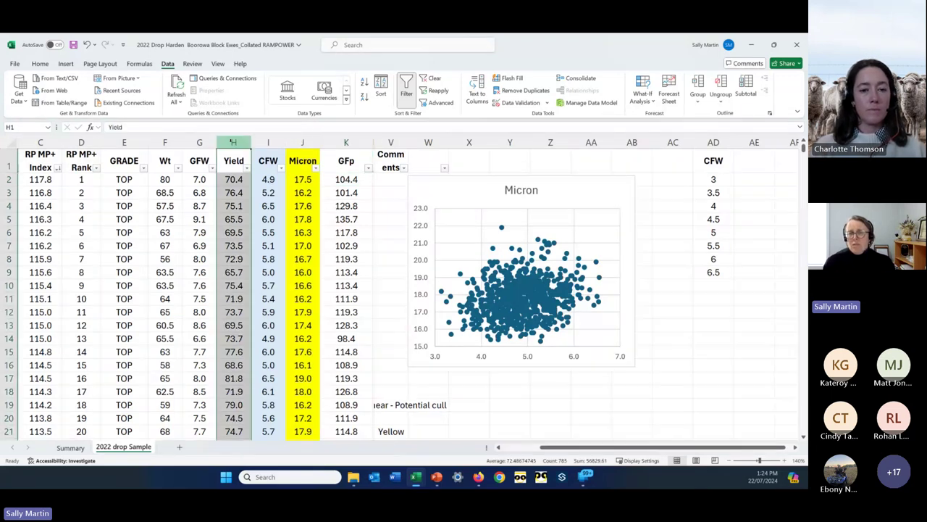
{"action": "right_click", "coordinate": [232, 143]}
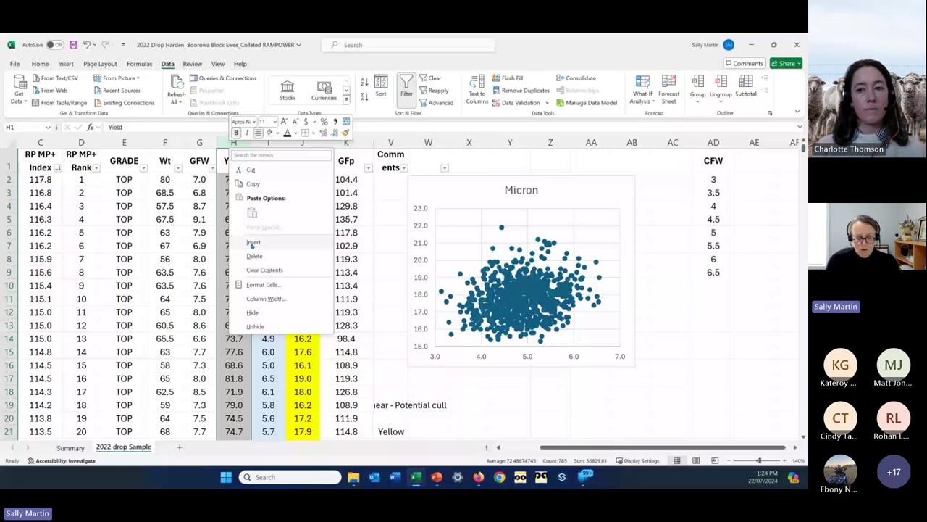
{"action": "left_click", "coordinate": [253, 245]}
{"action": "type", "text": "GFW"}
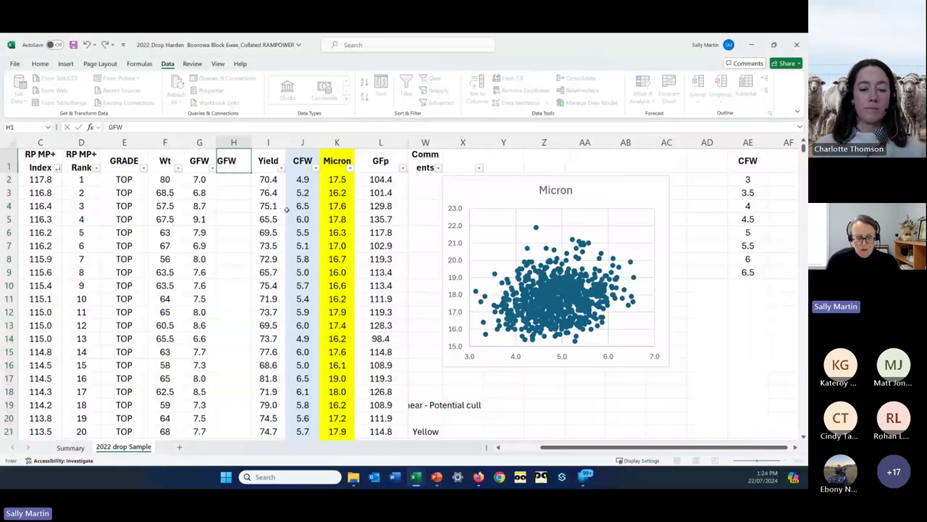
{"action": "type", "text": "%"}
{"action": "key", "text": "Return"}
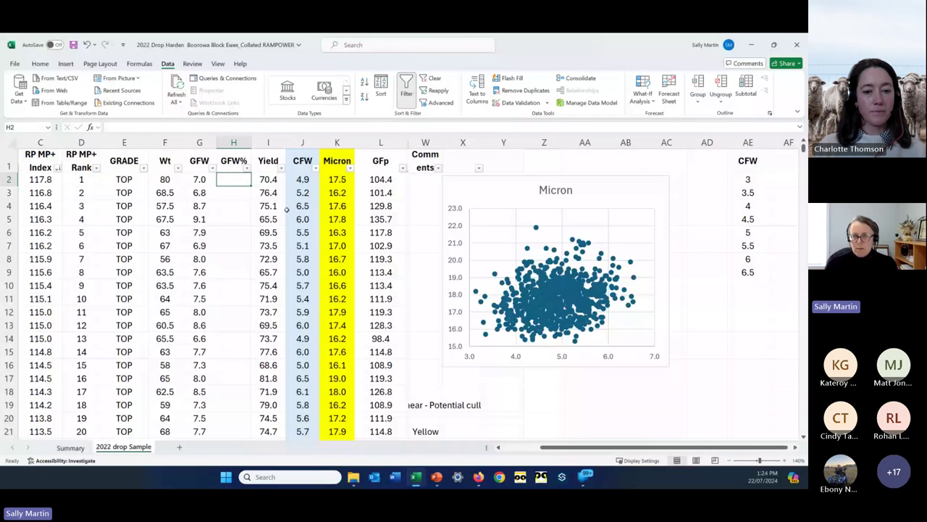
Check the stored GFp values in cells L2 and L14.
{"action": "key", "text": "Right"}
{"action": "key", "text": "Right"}
{"action": "key", "text": "Right"}
{"action": "key", "text": "Right"}
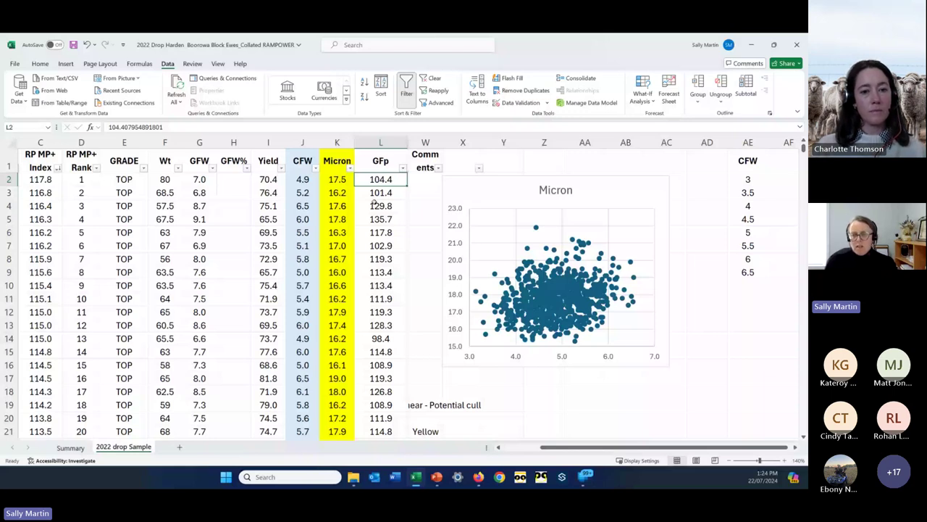
{"action": "left_click", "coordinate": [383, 338]}
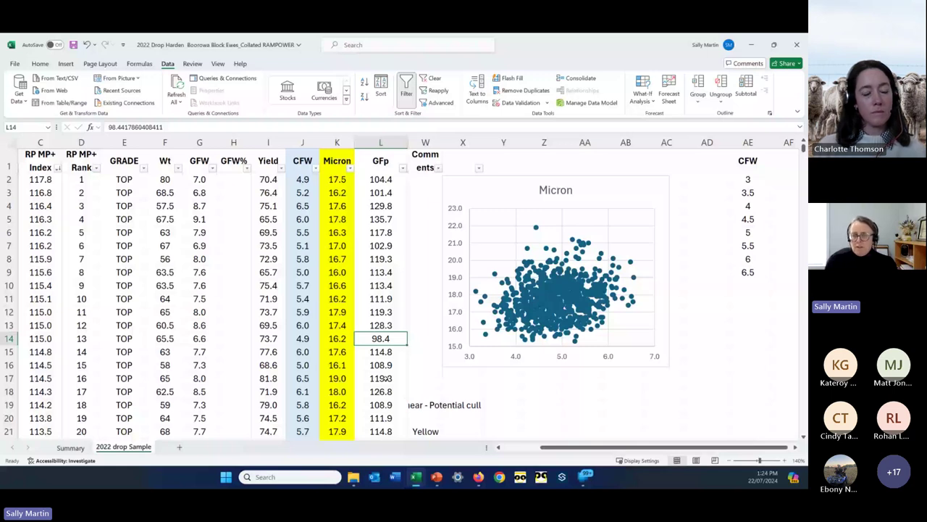
Enter a formula in H2 that divides G2 by the average of G2:G785.
{"action": "left_click", "coordinate": [224, 179]}
{"action": "type", "text": "="}
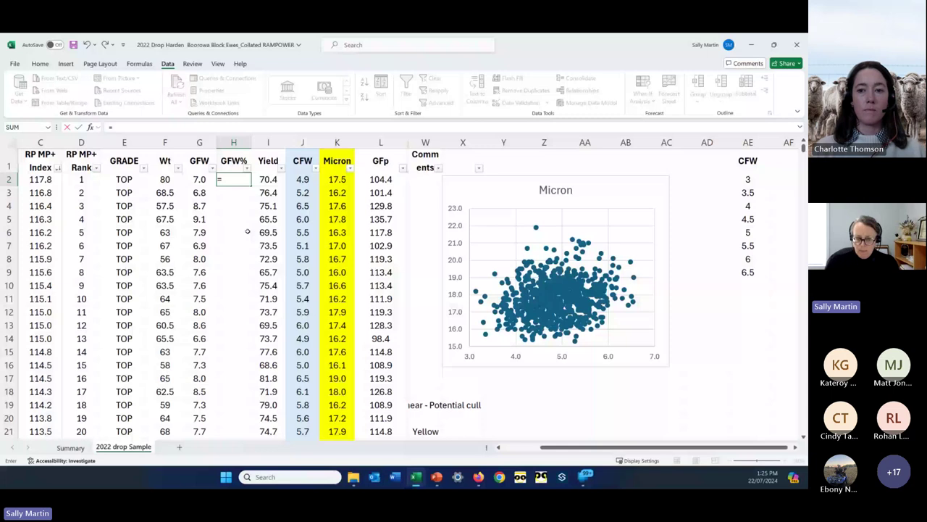
{"action": "left_click", "coordinate": [199, 179]}
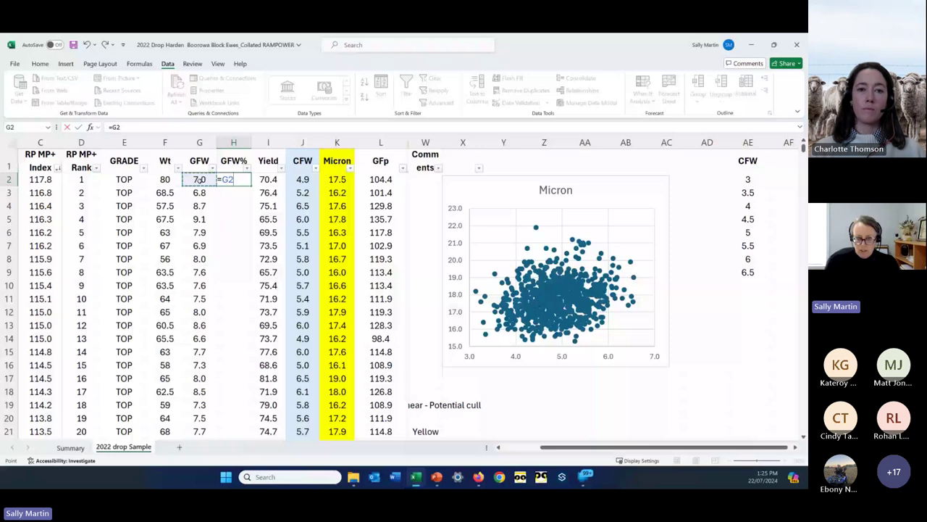
{"action": "type", "text": "/("}
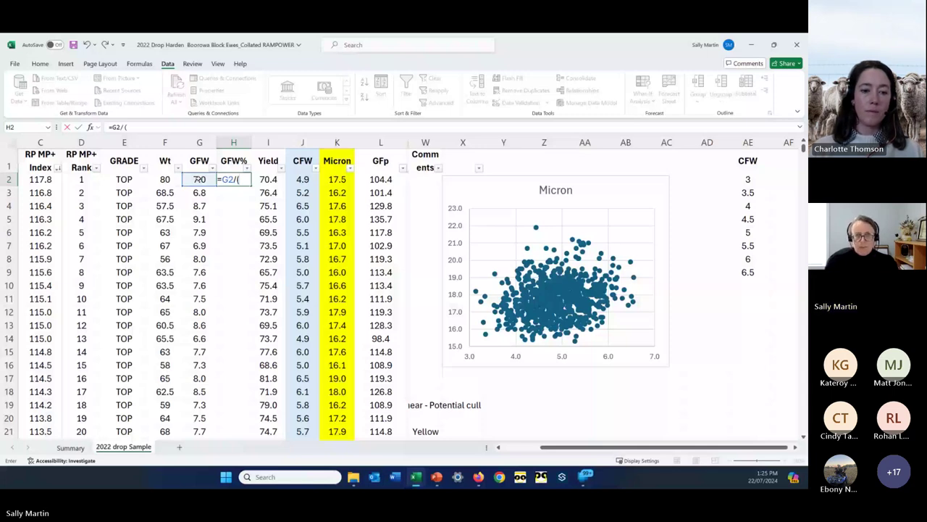
{"action": "left_click", "coordinate": [198, 179]}
{"action": "key", "text": "ctrl+shift+Down"}
{"action": "type", "text": ")"}
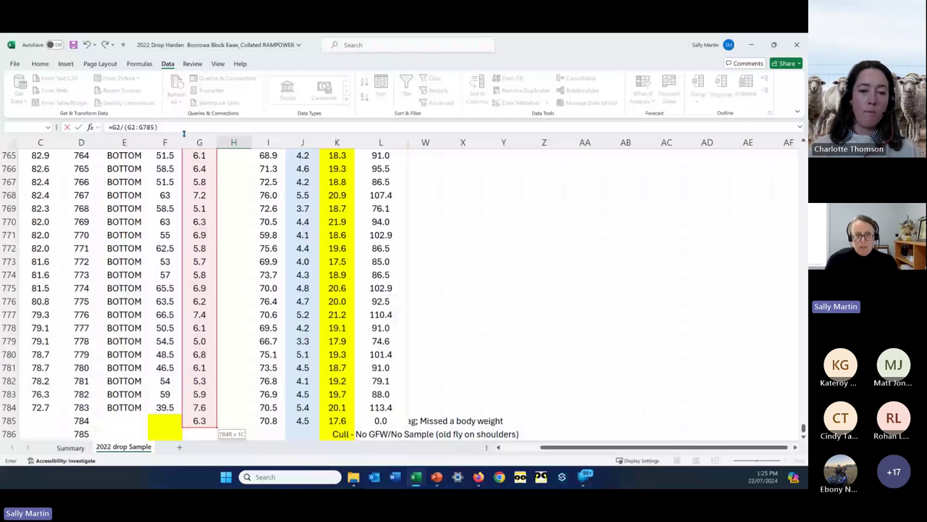
{"action": "type", "text": "a"}
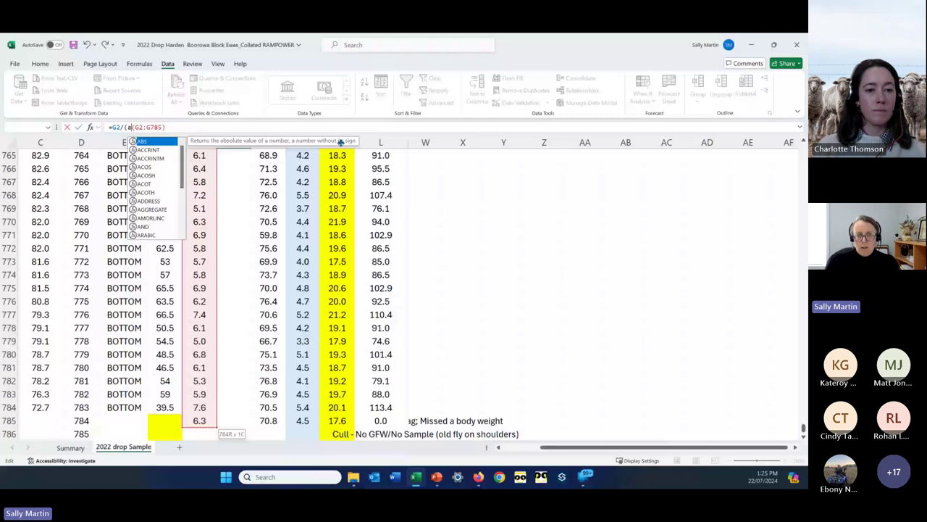
{"action": "type", "text": "verage"}
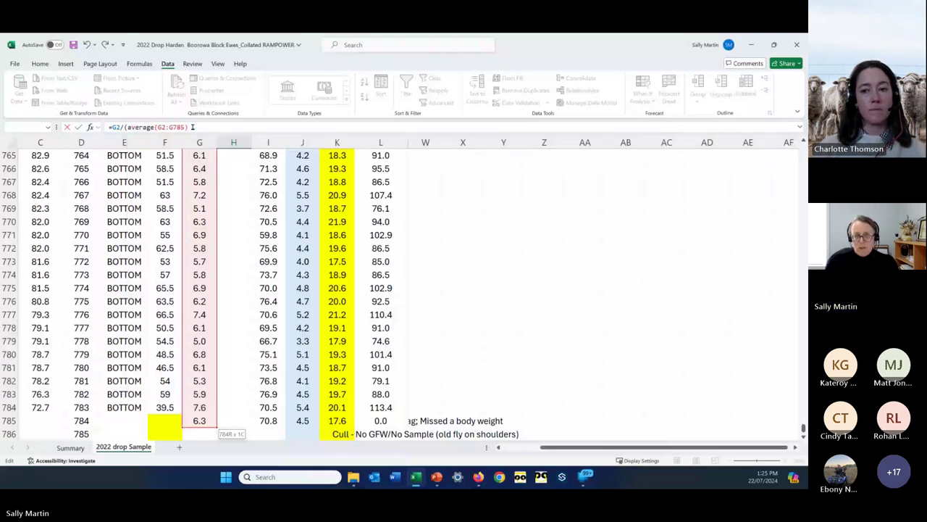
{"action": "key", "text": "ctrl+Return"}
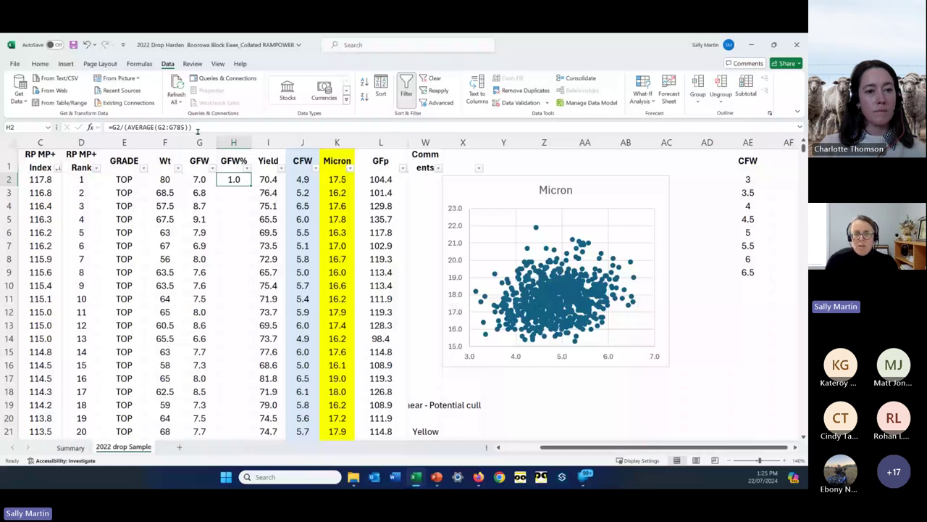
Multiply the GFW% formula in H2 by 100 and make the averaged range absolute as $G$2:$G$785.
{"action": "left_click", "coordinate": [197, 131]}
{"action": "type", "text": "*100"}
{"action": "key", "text": "ctrl+Return"}
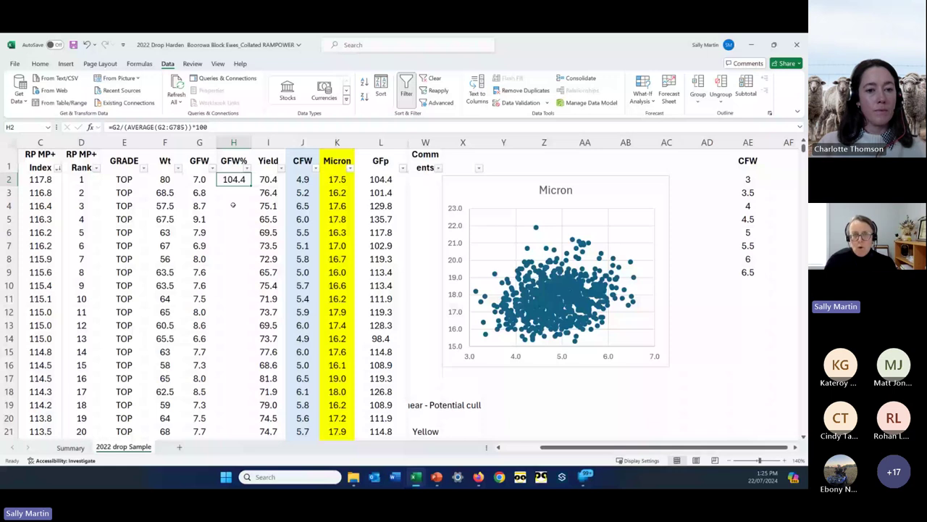
{"action": "key", "text": "F2"}
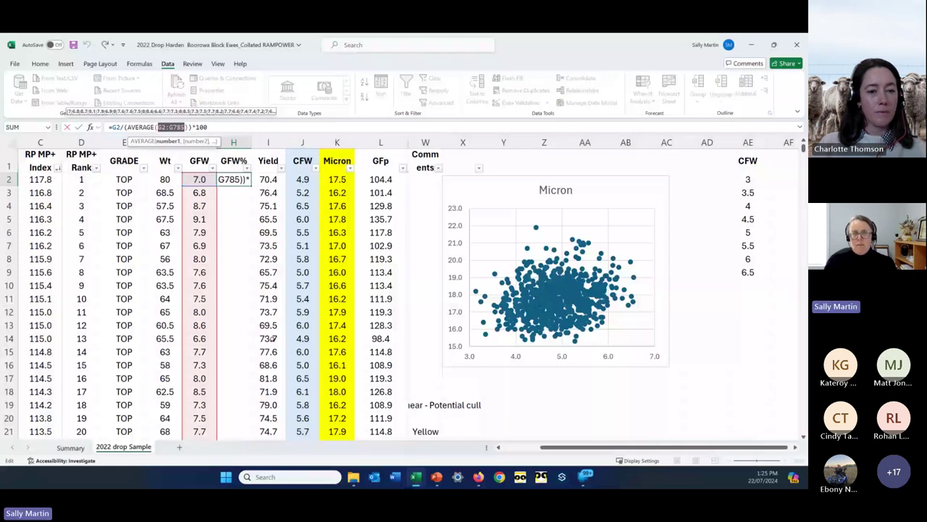
{"action": "key", "text": "F4"}
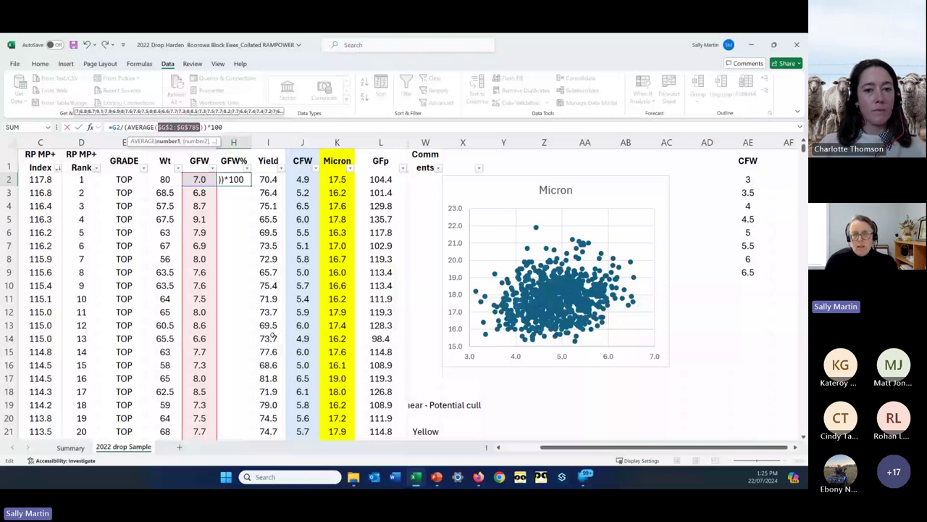
{"action": "key", "text": "Return"}
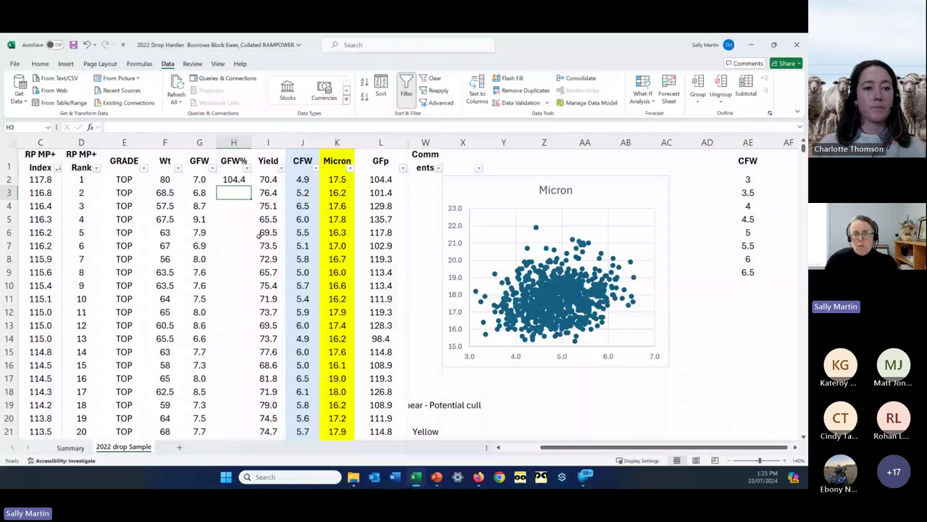
{"action": "key", "text": "Up"}
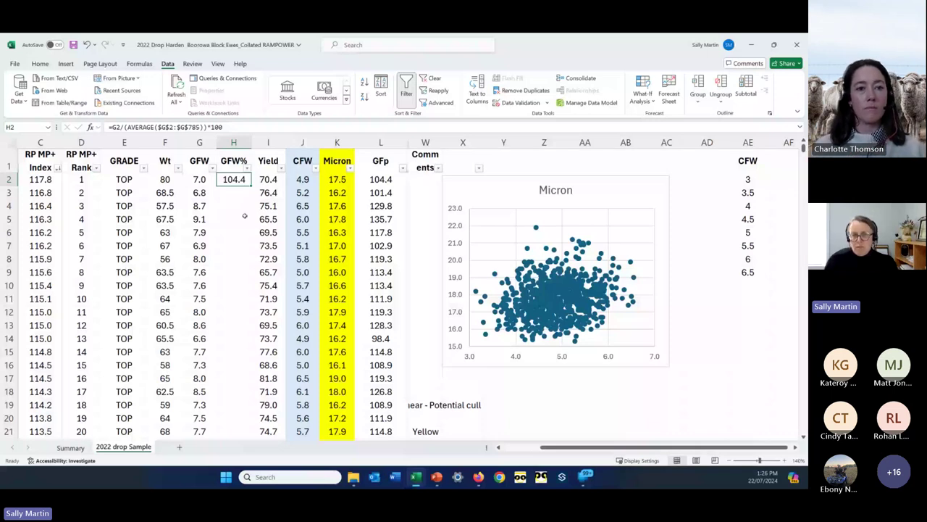
Try the GFW% formula in H3 without the *100 factor, formatted as a percentage.
{"action": "left_click_drag", "start_coordinate": [250, 185], "coordinate": [250, 193]}
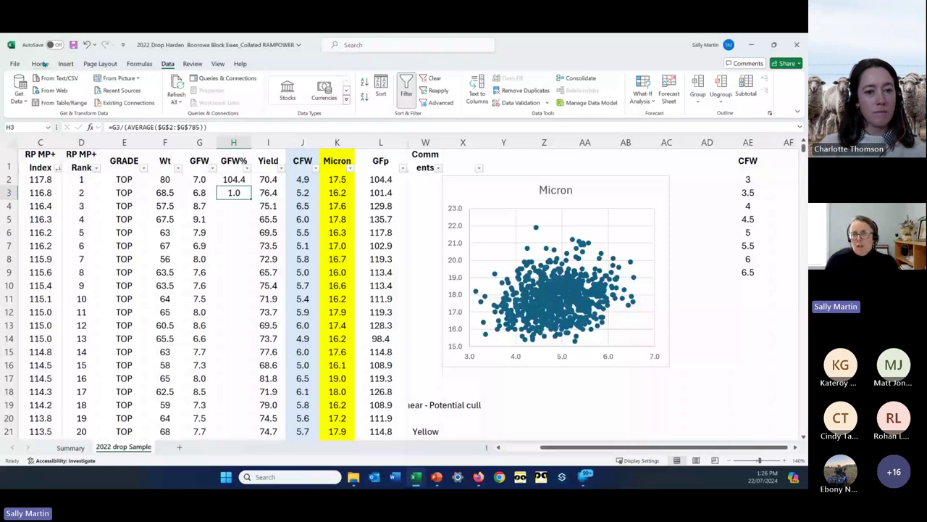
{"action": "left_click", "coordinate": [40, 64]}
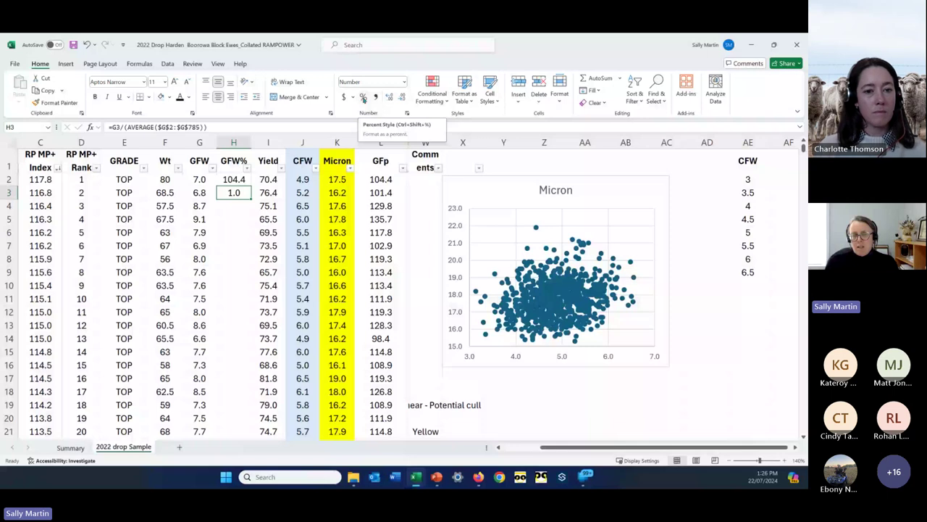
{"action": "left_click", "coordinate": [363, 97]}
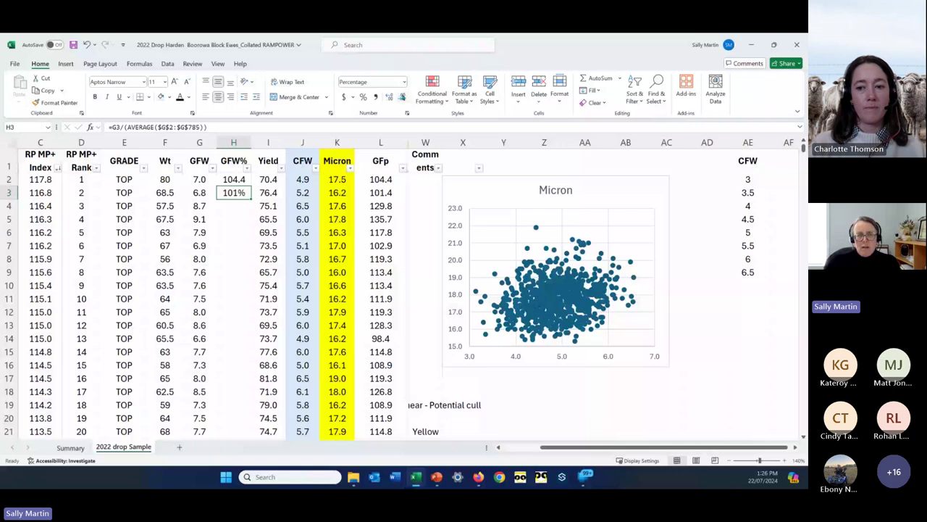
{"action": "key", "text": "ctrl+z"}
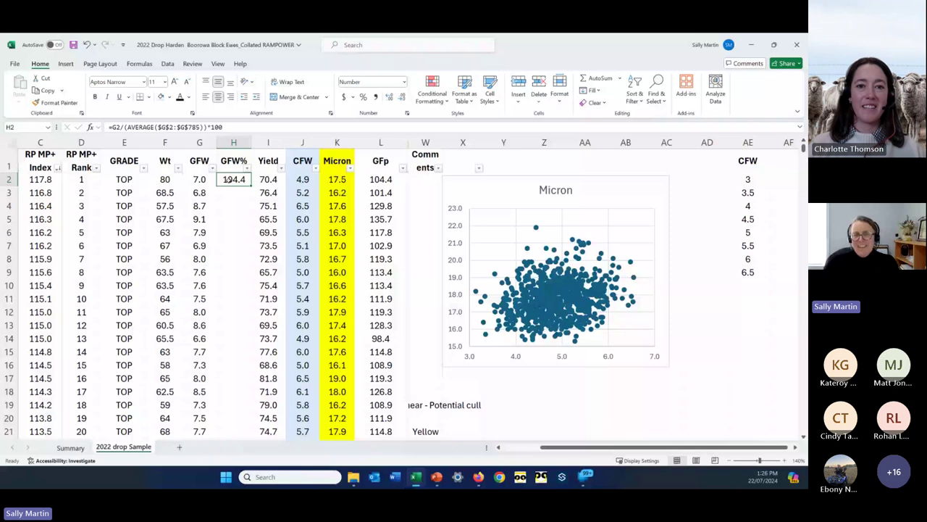
Restore the copied GFW% formula in H3 without its *100 factor and compare it with the GFp value in L3.
{"action": "key", "text": "ctrl+y"}
{"action": "left_click", "coordinate": [231, 127]}
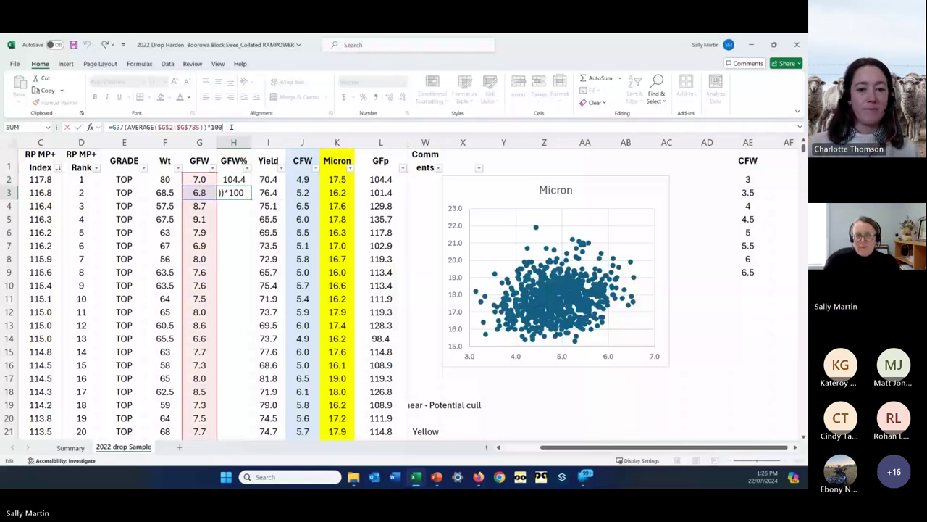
{"action": "key", "text": "BackSpace"}
{"action": "key", "text": "BackSpace"}
{"action": "key", "text": "BackSpace"}
{"action": "key", "text": "BackSpace"}
{"action": "key", "text": "ctrl+Return"}
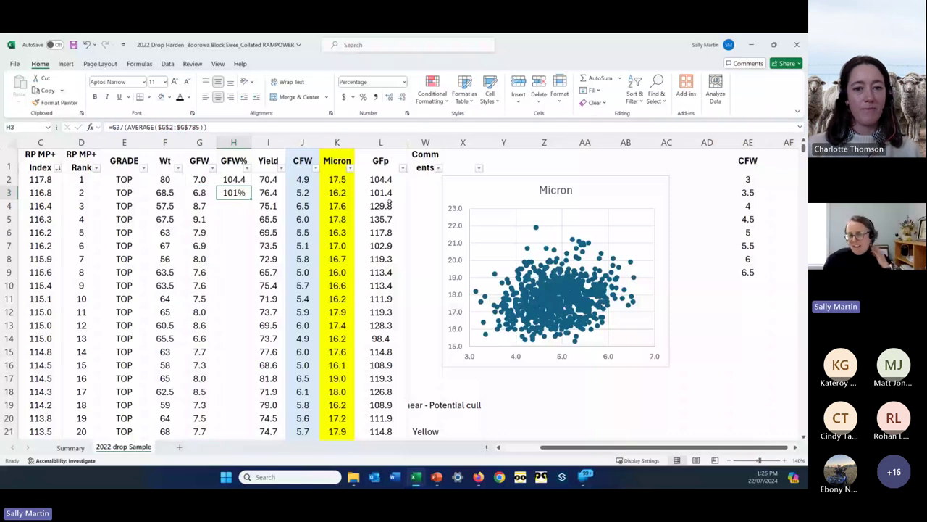
{"action": "key", "text": "Right"}
{"action": "key", "text": "Right"}
{"action": "key", "text": "Right"}
{"action": "key", "text": "Right"}
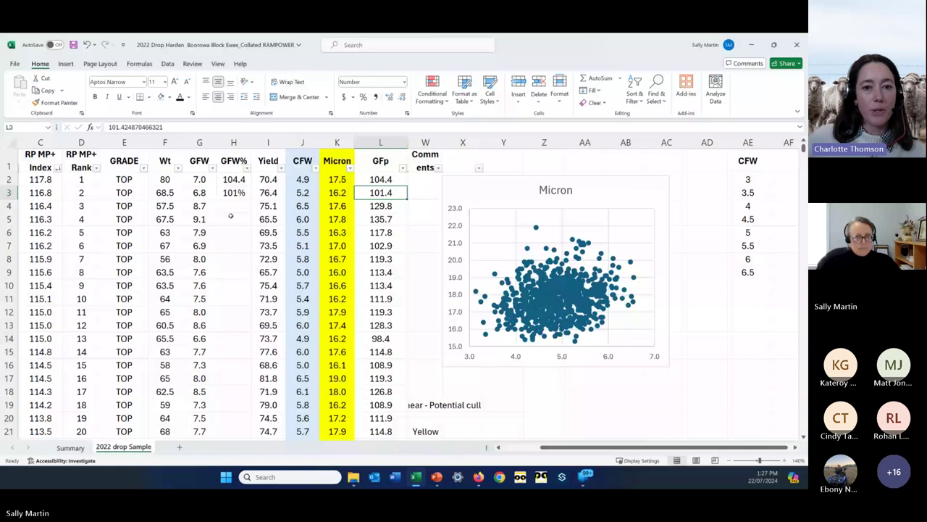
Switch to the PowerPoint webinar presentation and open slide 27, Multiple data points to make decisions.
{"action": "left_click", "coordinate": [436, 477]}
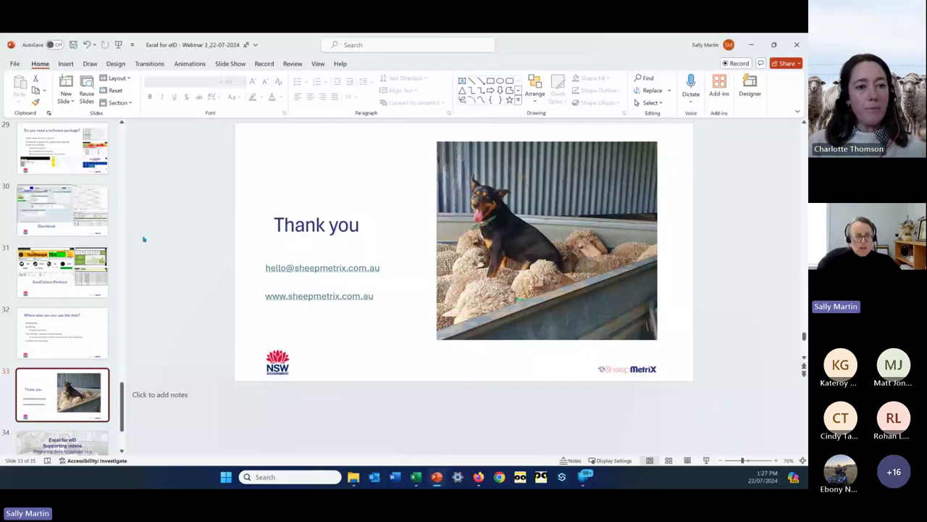
{"action": "scroll", "coordinate": [77, 219], "scroll_direction": "up", "scroll_amount": 3}
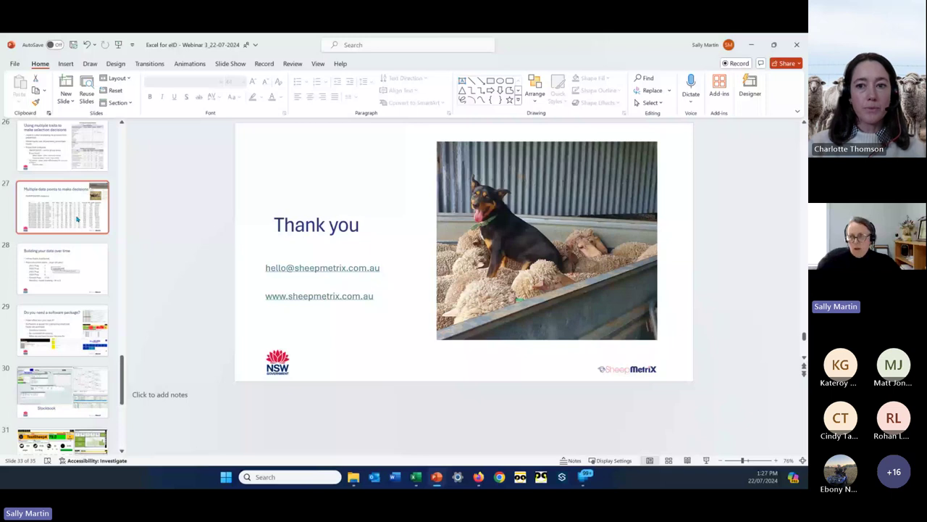
{"action": "left_click", "coordinate": [77, 219]}
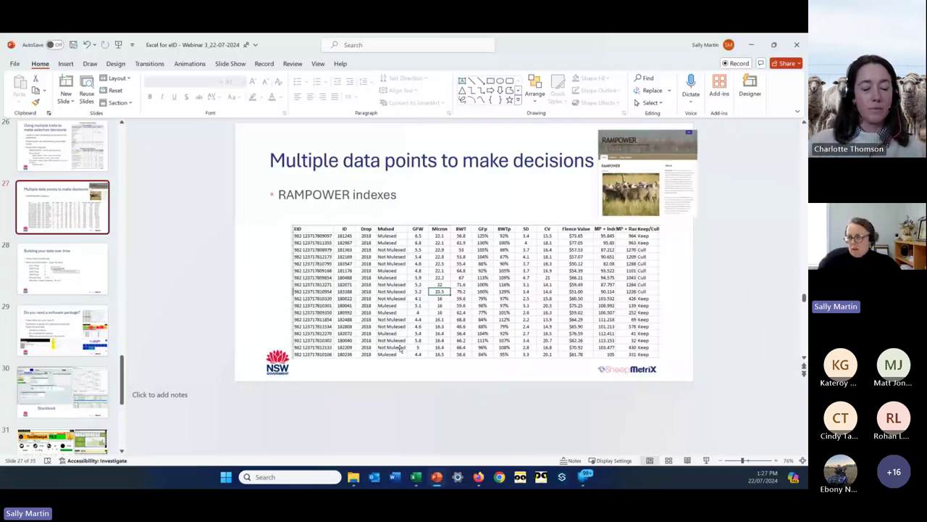
Delete the data table picture from the slide and enlarge the RAMPOWER website screenshot over the middle of the slide.
{"action": "left_click", "coordinate": [601, 215]}
{"action": "left_click_drag", "start_coordinate": [598, 218], "coordinate": [413, 381]}
{"action": "left_click_drag", "start_coordinate": [512, 247], "coordinate": [481, 267]}
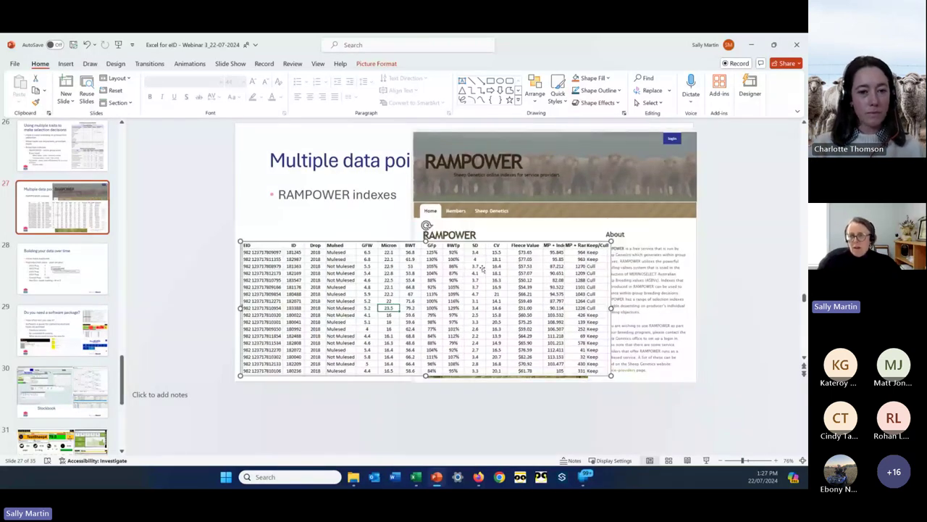
{"action": "key", "text": "Delete"}
{"action": "left_click_drag", "start_coordinate": [566, 149], "coordinate": [451, 145]}
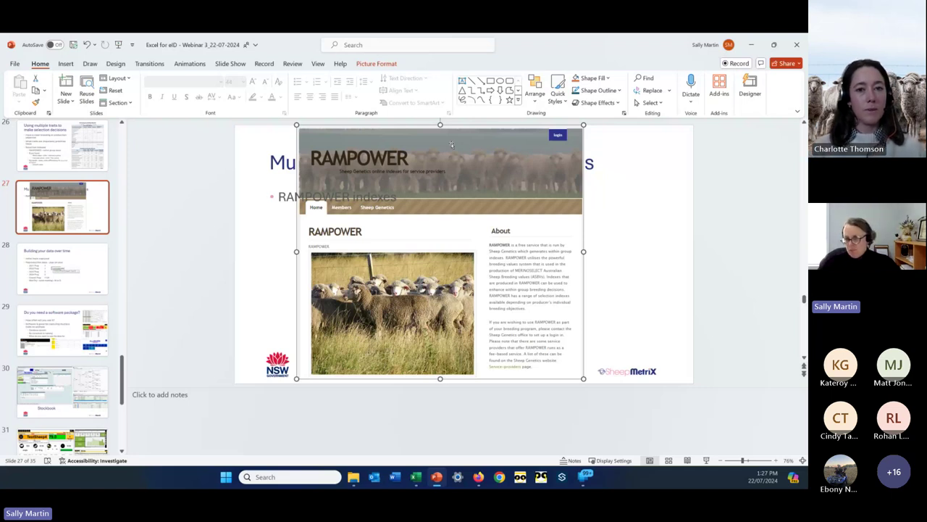
Switch to the RAMPOWER Results_sample workbook in Excel and examine the index results listed for each tag.
{"action": "key", "text": "alt+Tab"}
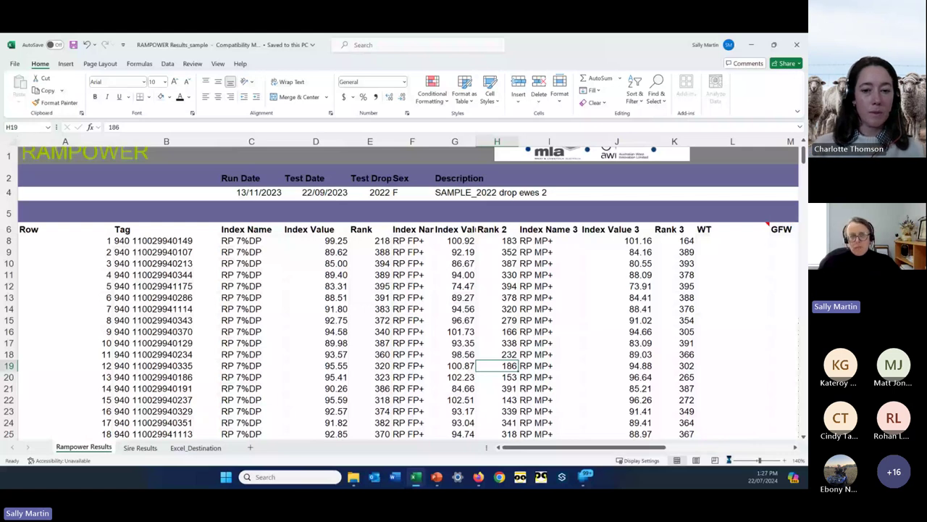
{"action": "scroll", "coordinate": [132, 221], "scroll_direction": "down", "scroll_amount": 2}
{"action": "left_click", "coordinate": [132, 221]}
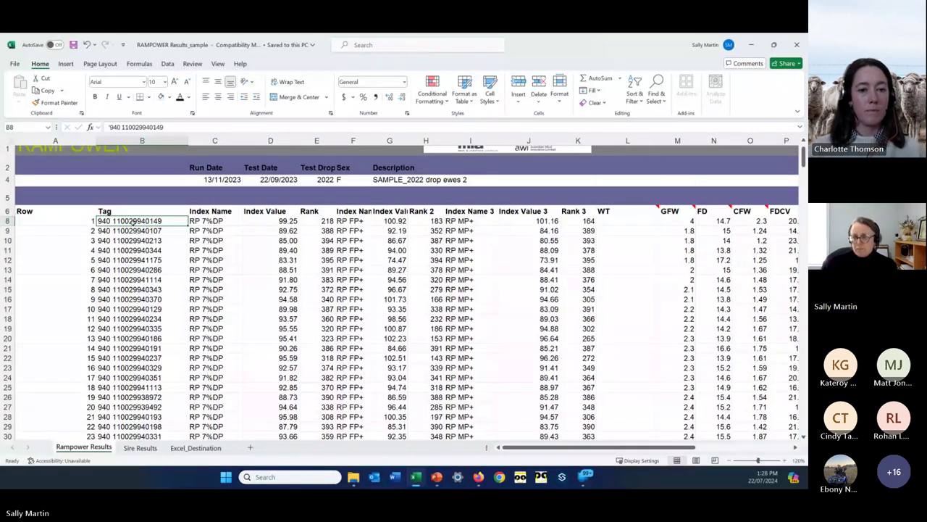
{"action": "scroll", "coordinate": [521, 428], "scroll_direction": "up", "scroll_amount": 1}
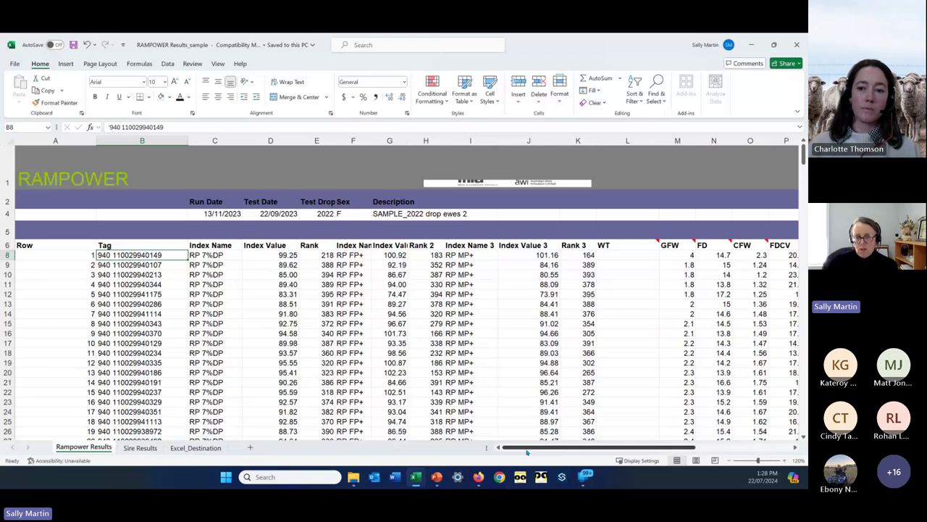
Return to the PowerPoint presentation and start the slide show from the Thank you slide, slide 33.
{"action": "key", "text": "alt+Tab"}
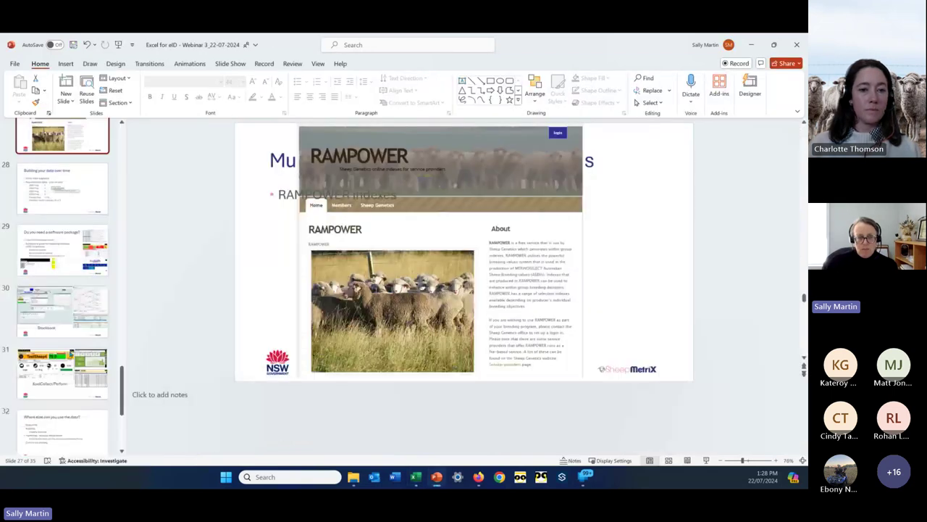
{"action": "scroll", "coordinate": [36, 388], "scroll_direction": "down", "scroll_amount": 2}
{"action": "left_click", "coordinate": [36, 388]}
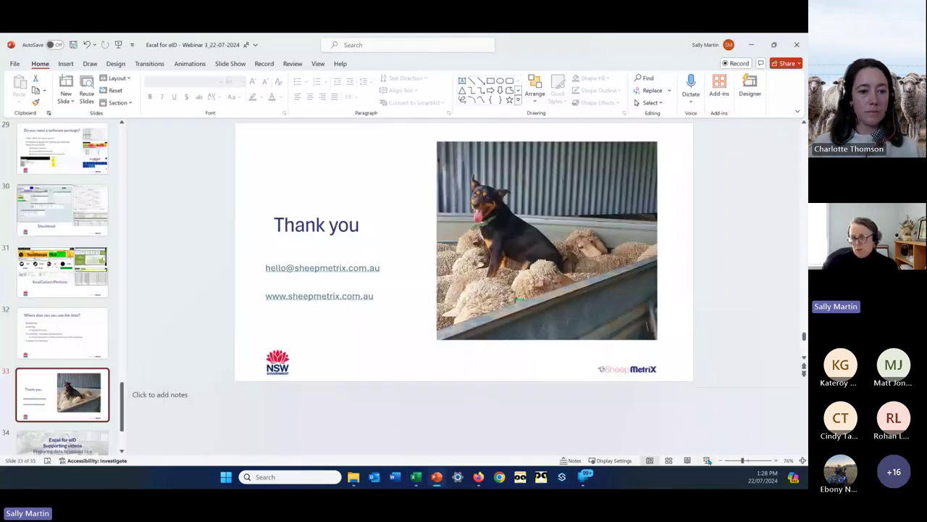
{"action": "left_click", "coordinate": [707, 460]}
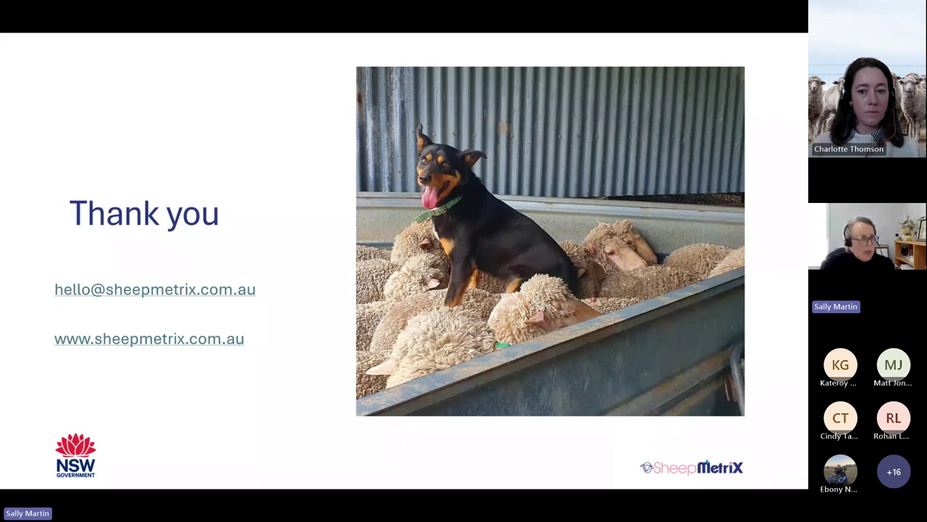